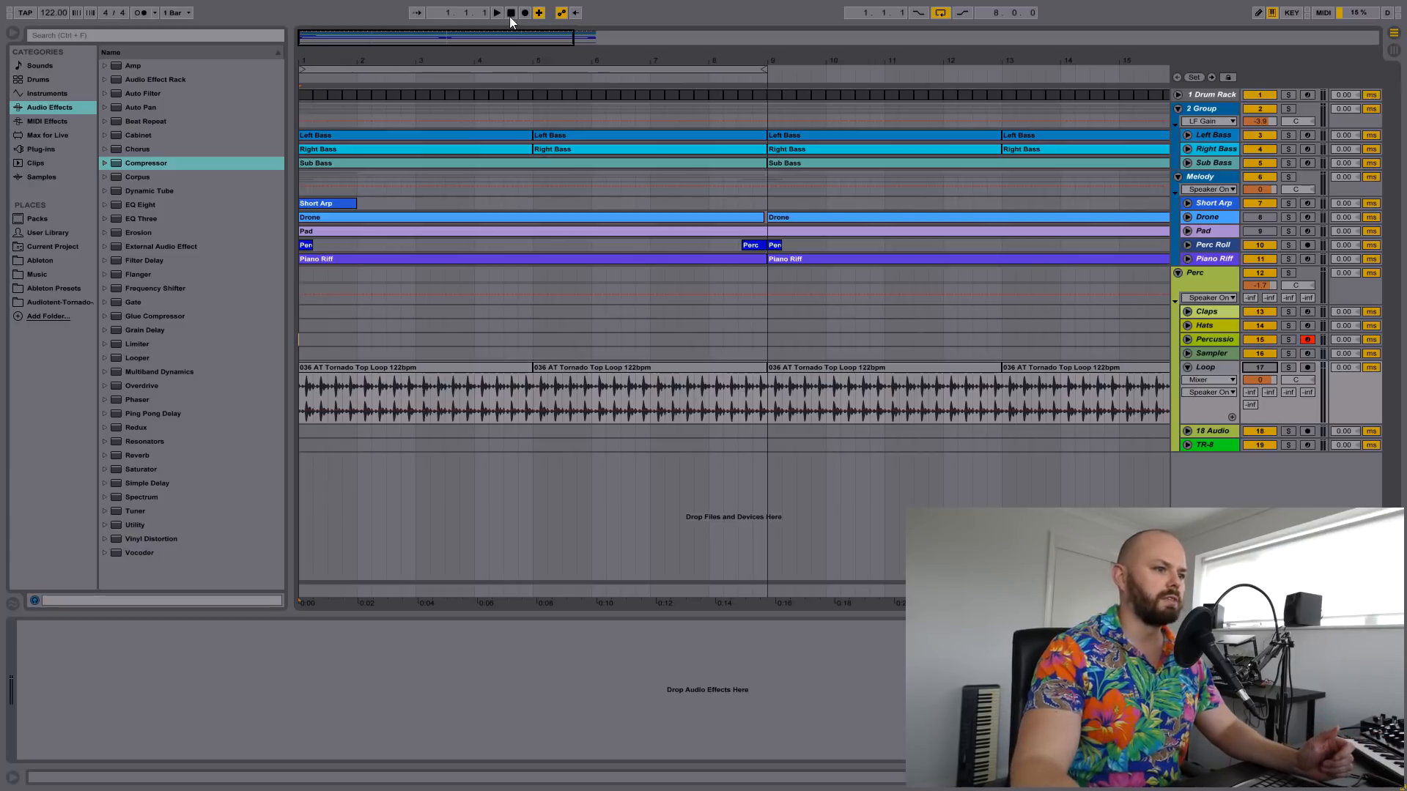
- Play back the arrangement, add an EQ Eight to the Loop track and switch its mode to L/R
left_click(499, 12)
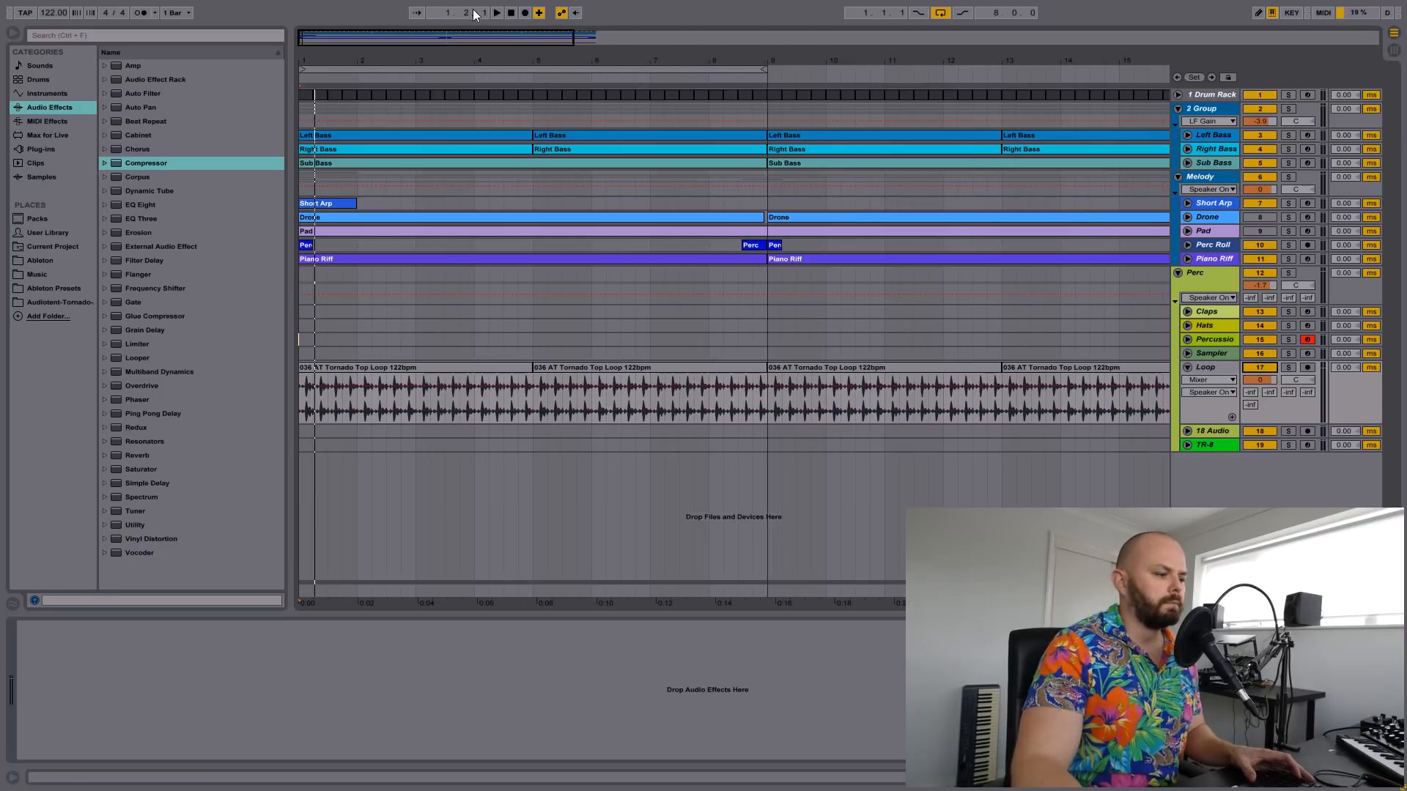
left_click(499, 12)
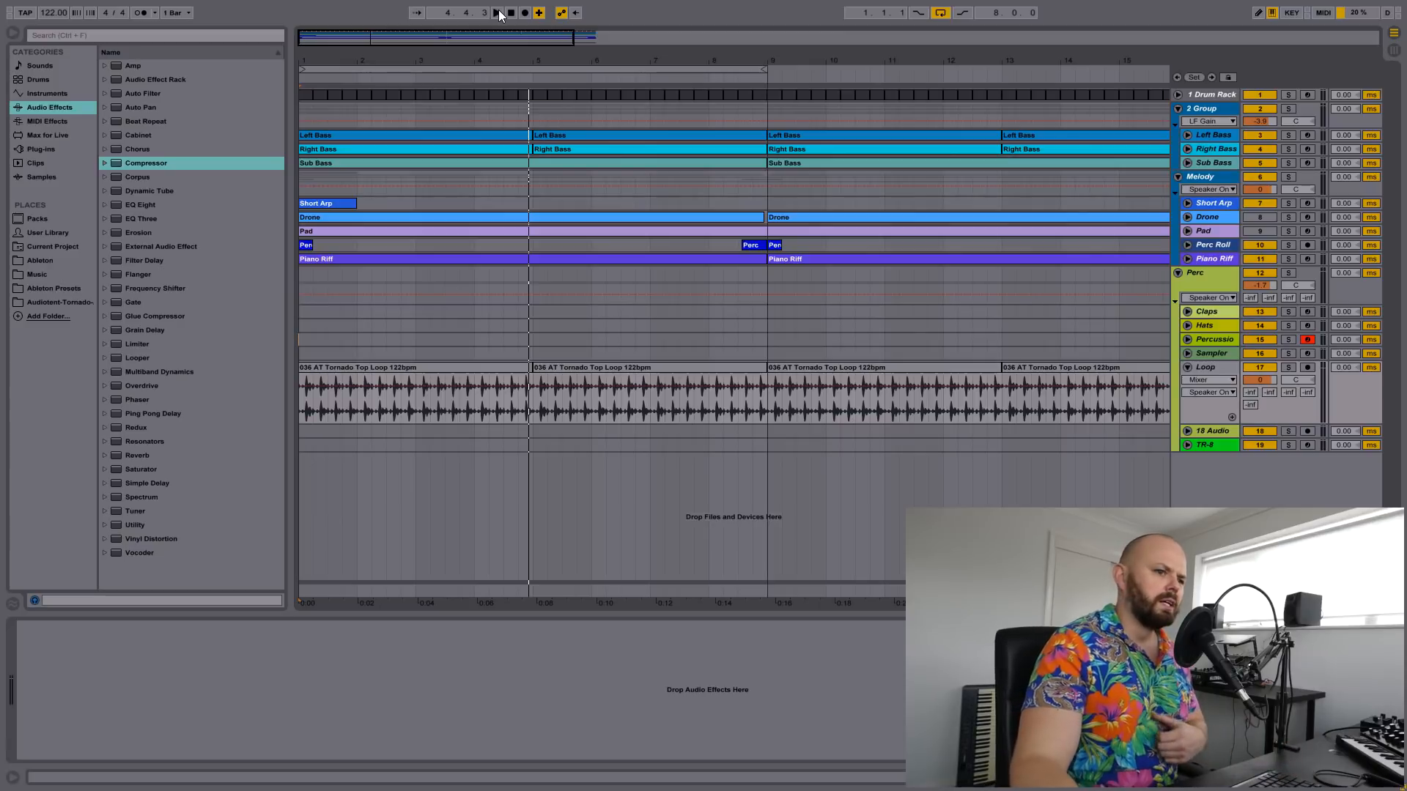
left_click_drag(117, 204, 213, 641)
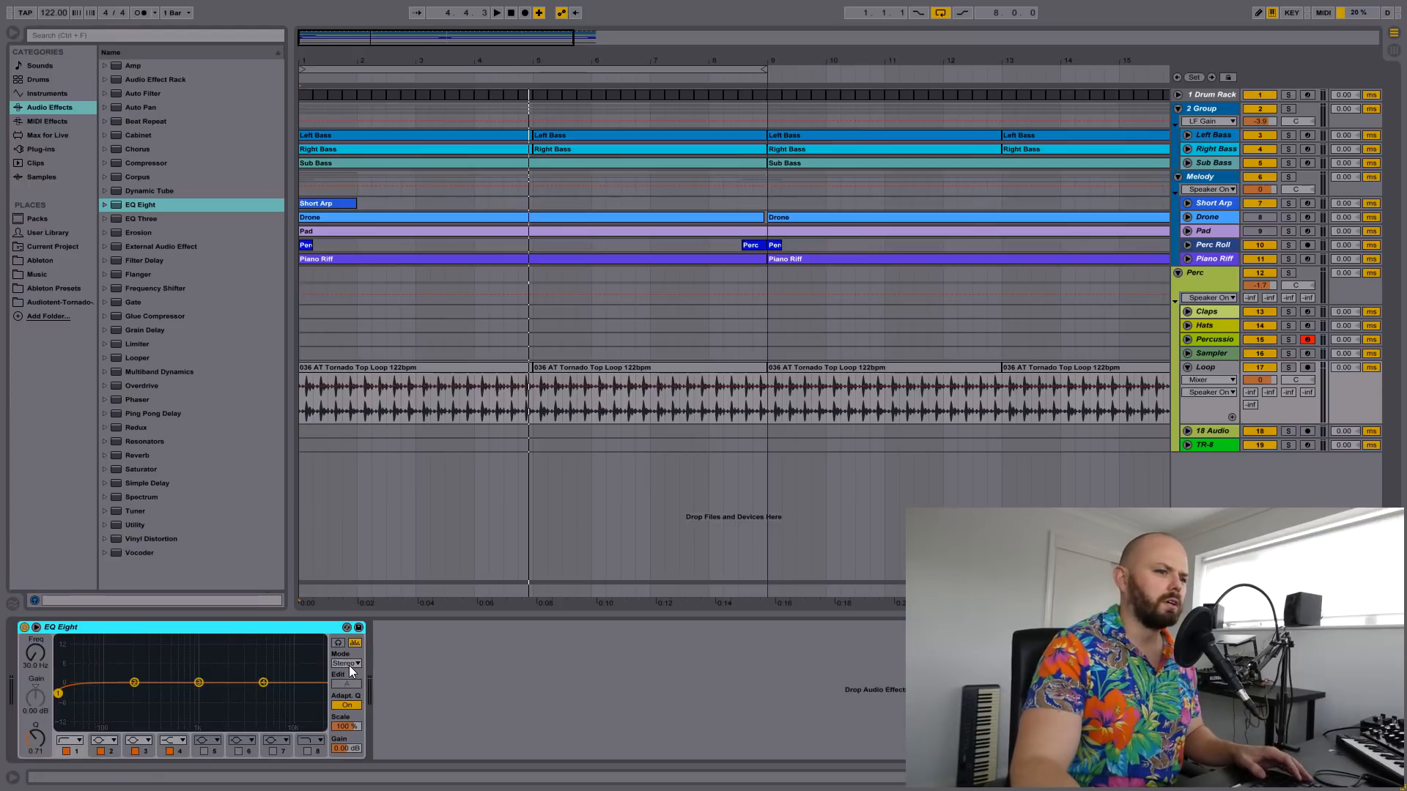
left_click(348, 665)
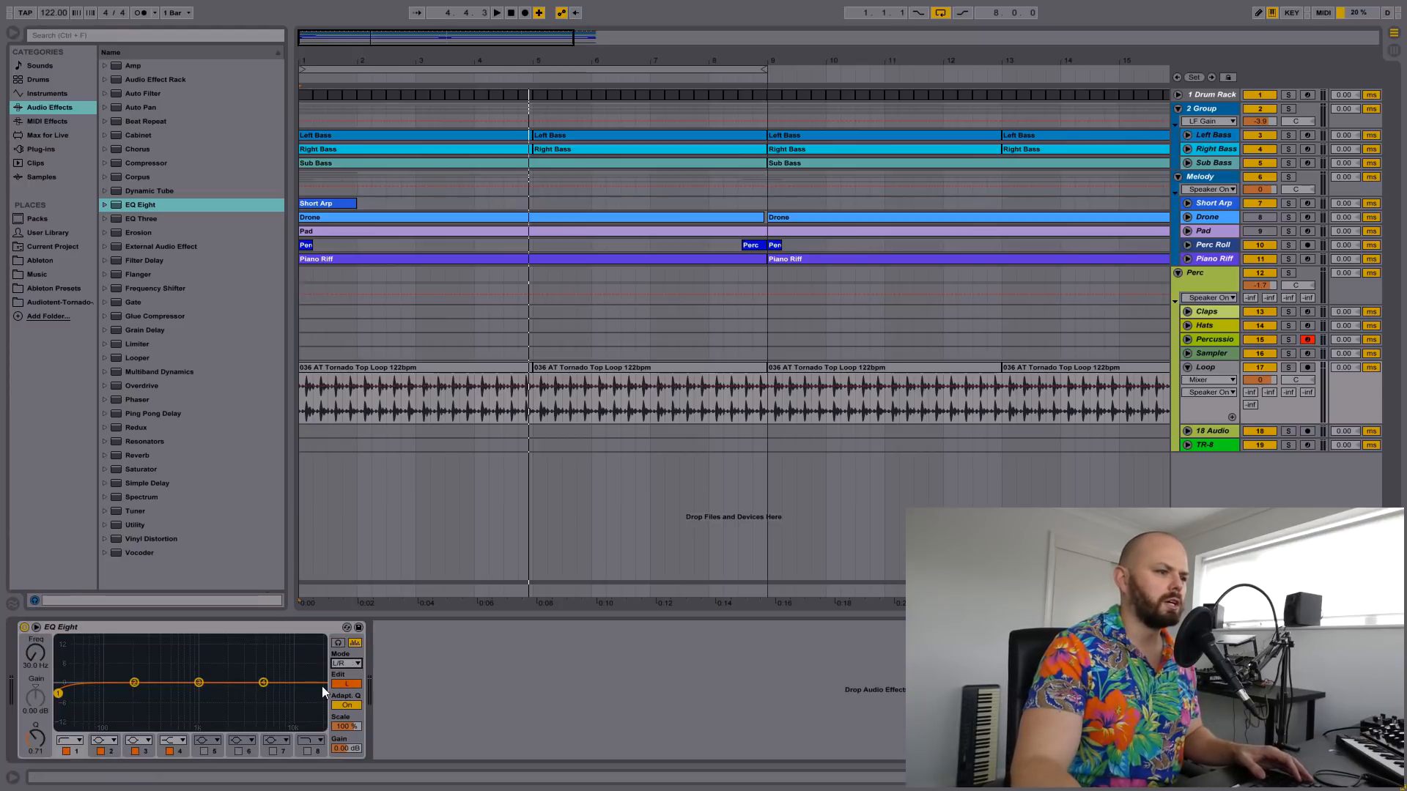
- On the EQ's left channel, set the low cut to 198 Hz and enable a high cut at about 7 kHz
left_click_drag(57, 692, 133, 694)
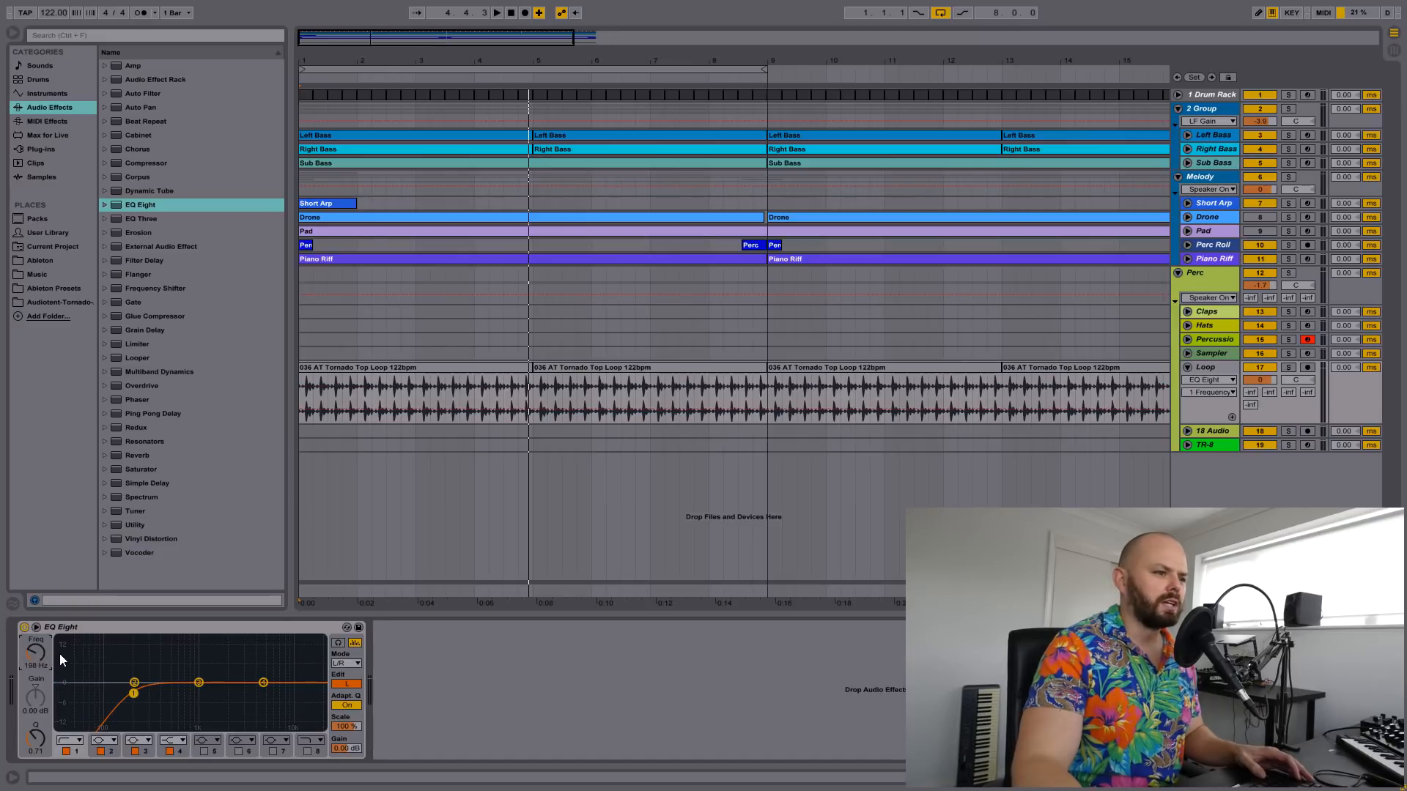
left_click(307, 752)
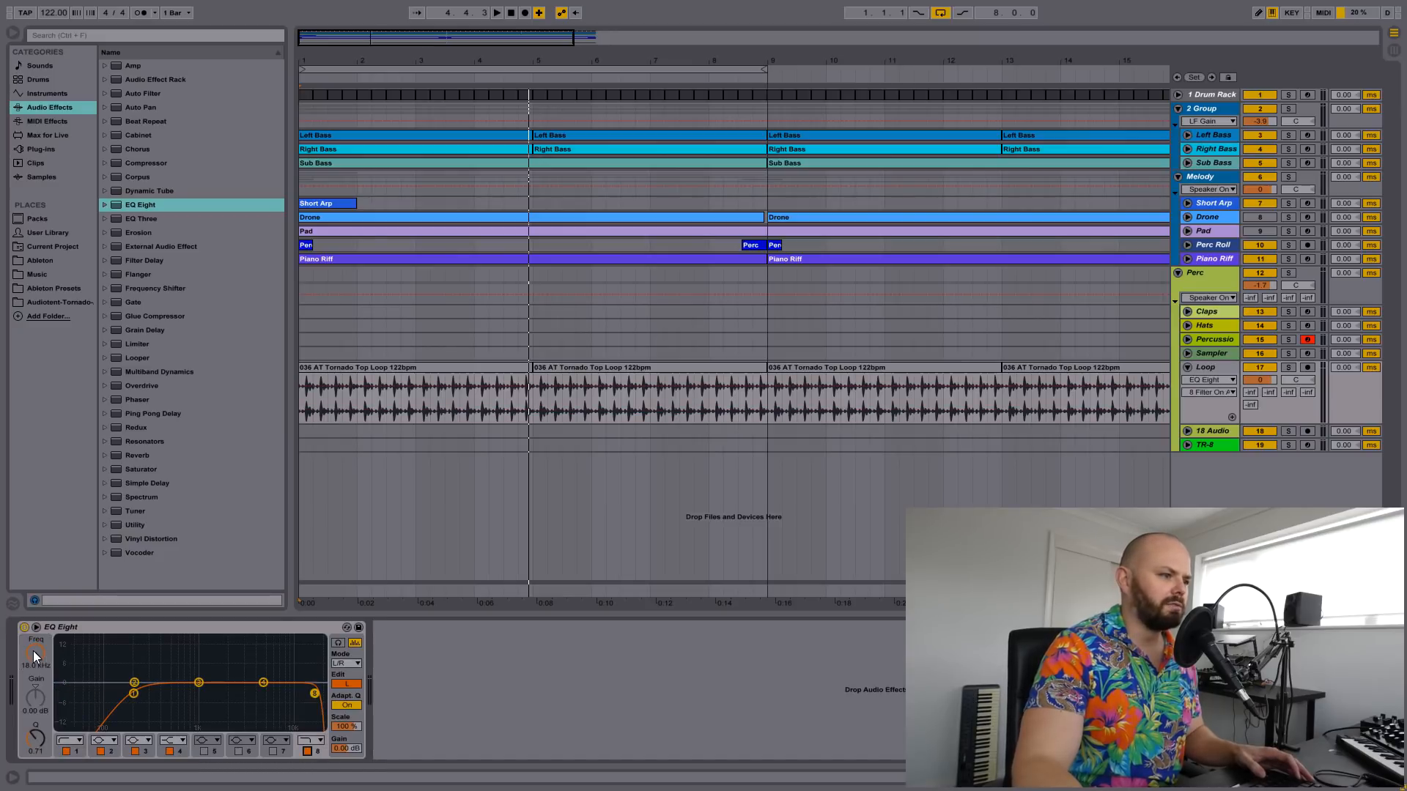
left_click_drag(315, 693, 277, 693)
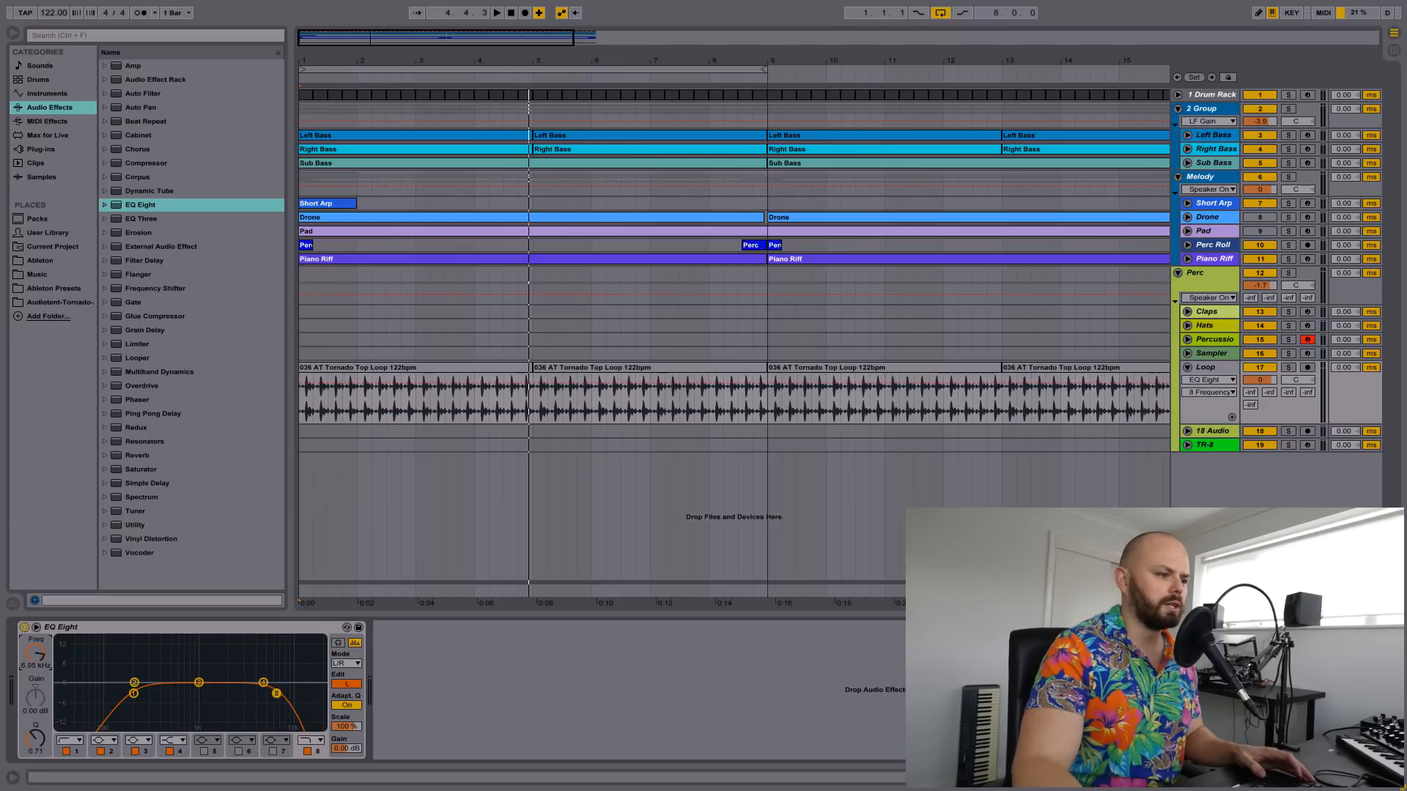
- On the right channel, enable a steep low cut, dip band 4 by 2.60 dB at 683 Hz and boost band 5 by 1.12 dB at 2.84 kHz
left_click(340, 685)
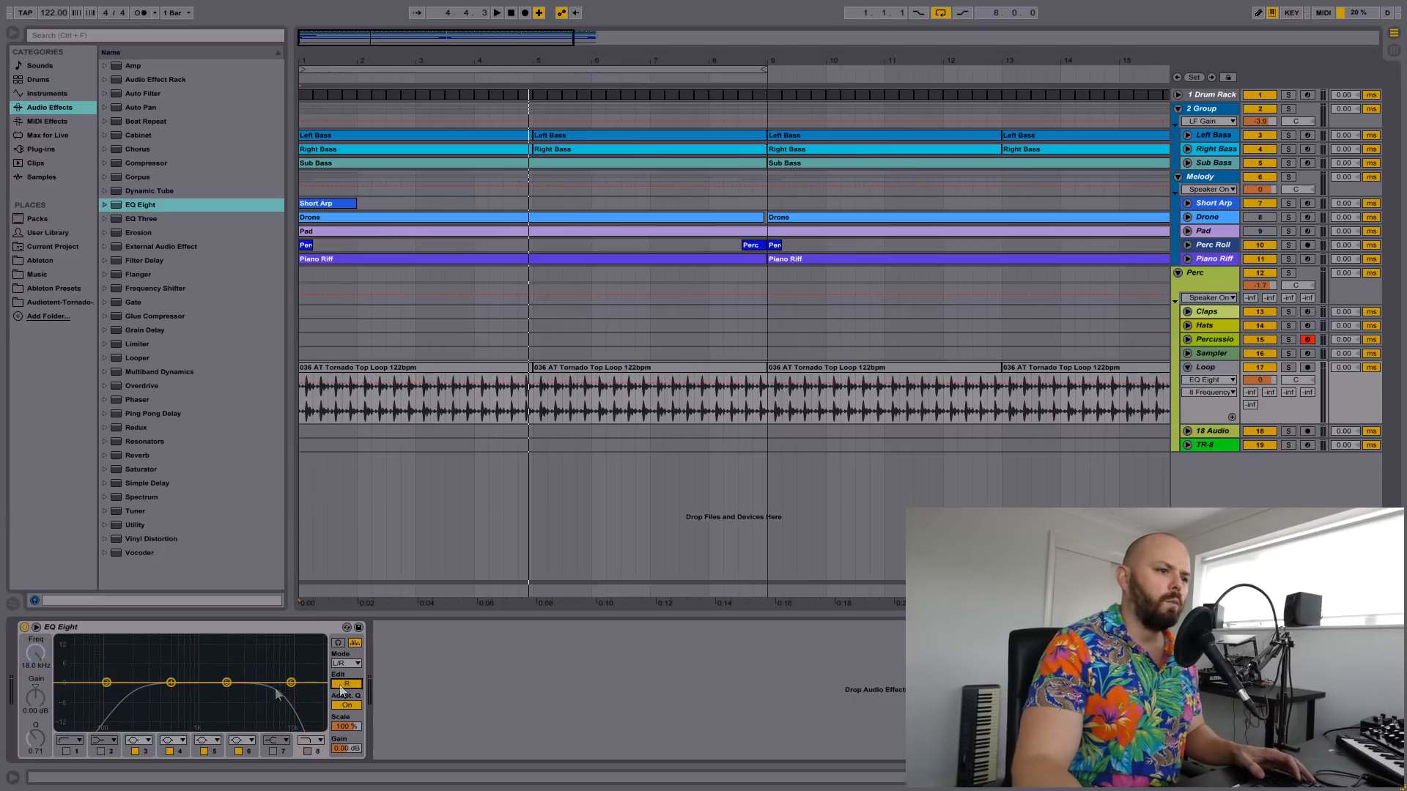
left_click(77, 737)
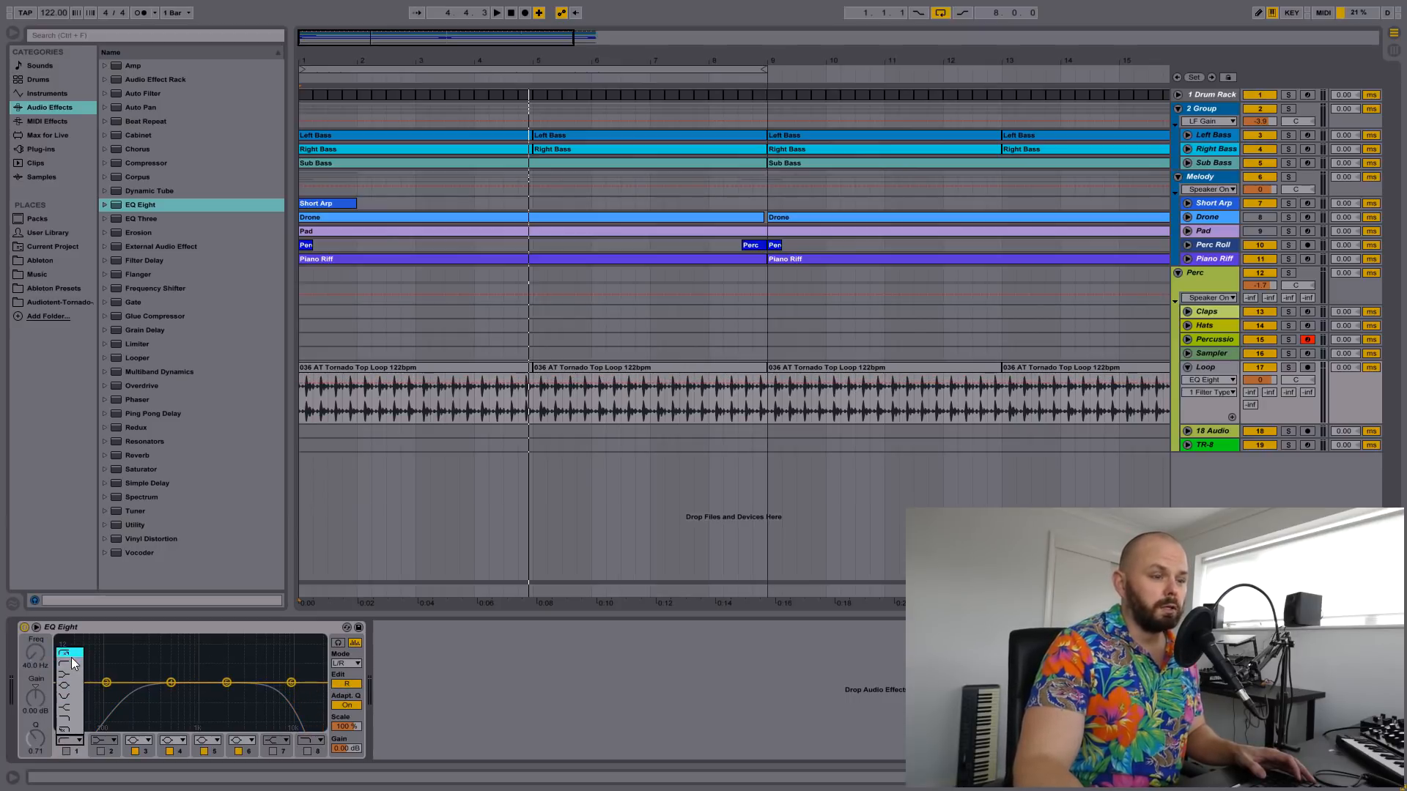
left_click(60, 701)
left_click(65, 751)
left_click_drag(64, 702, 184, 690)
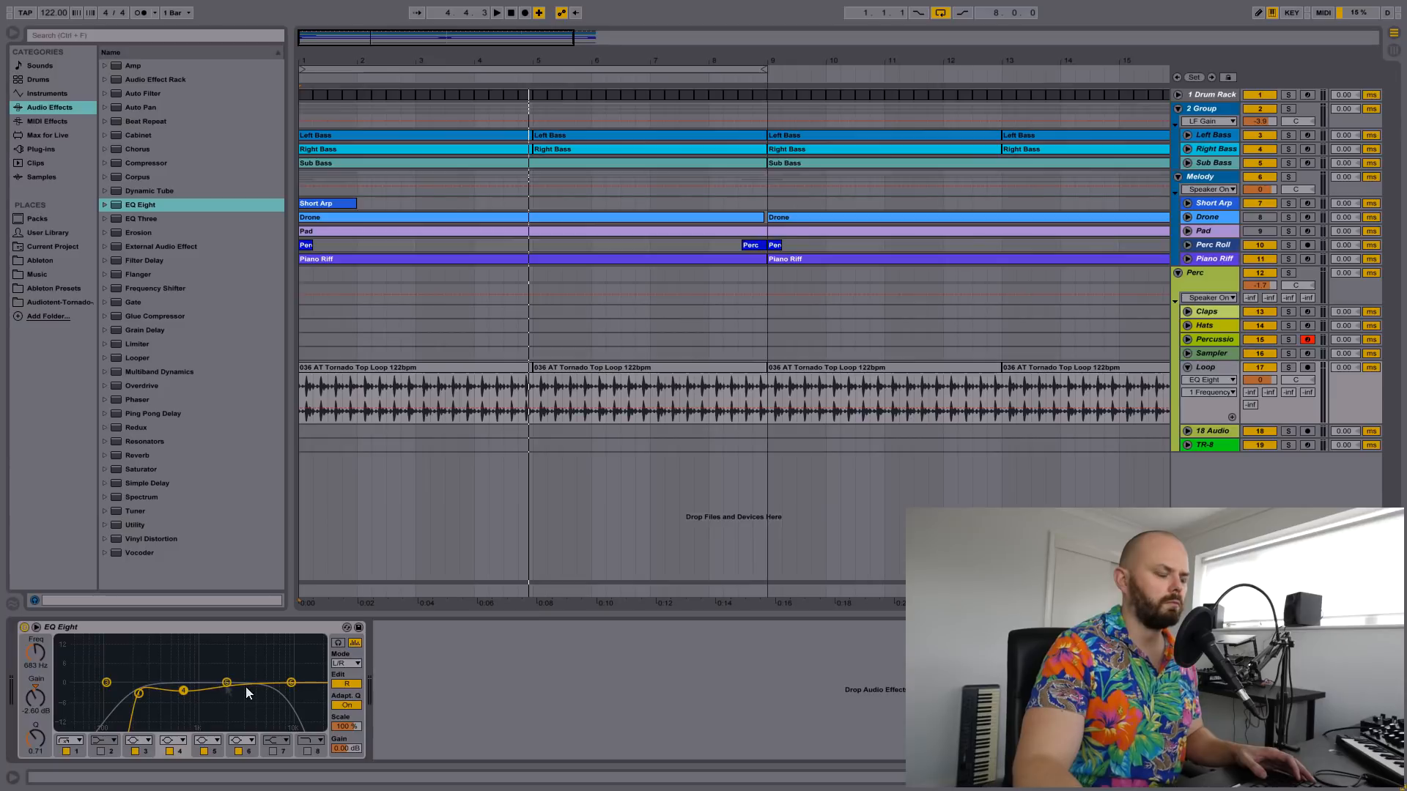
left_click_drag(226, 683, 240, 679)
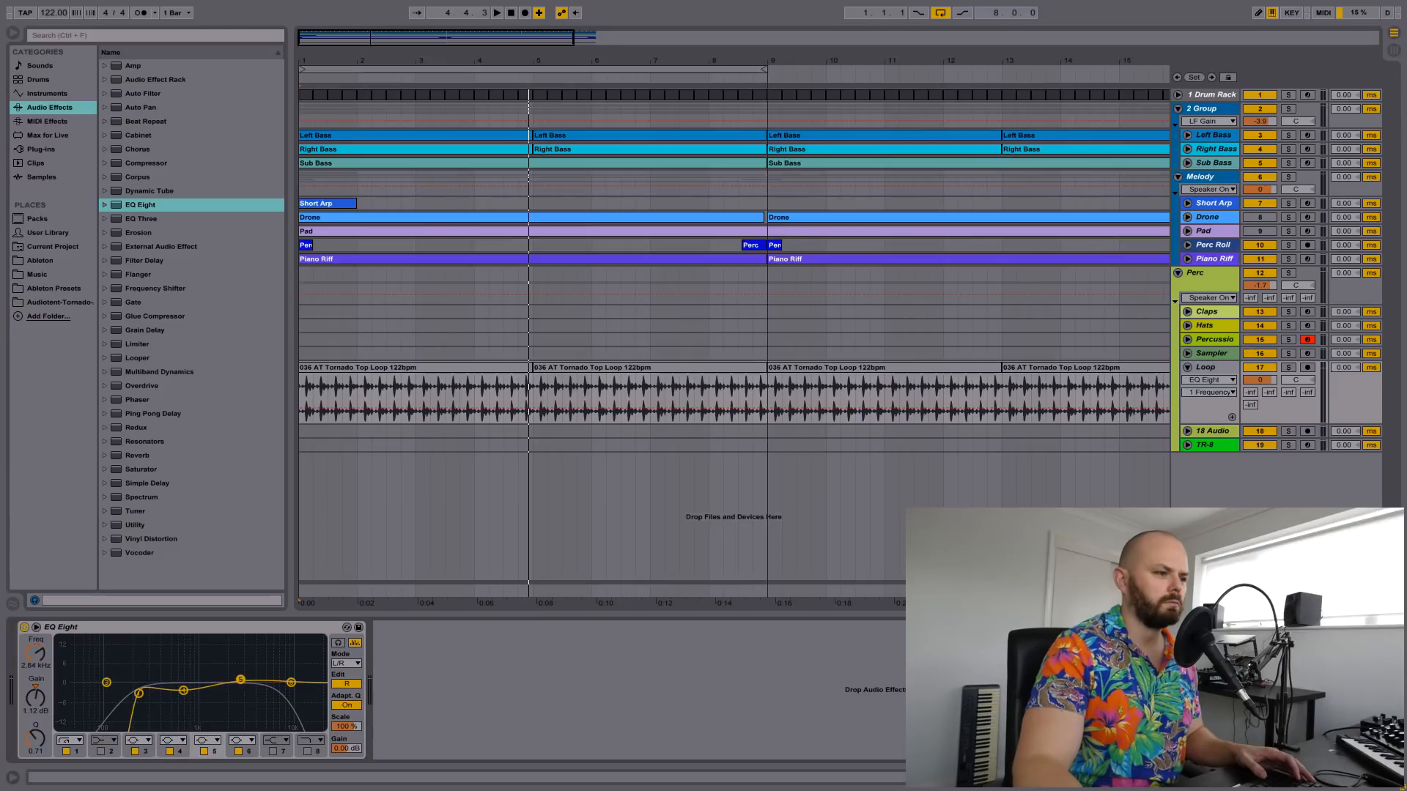
- Compare the left and right curves during playback and enable a high cut at 9.52 kHz on the right channel
left_click(345, 683)
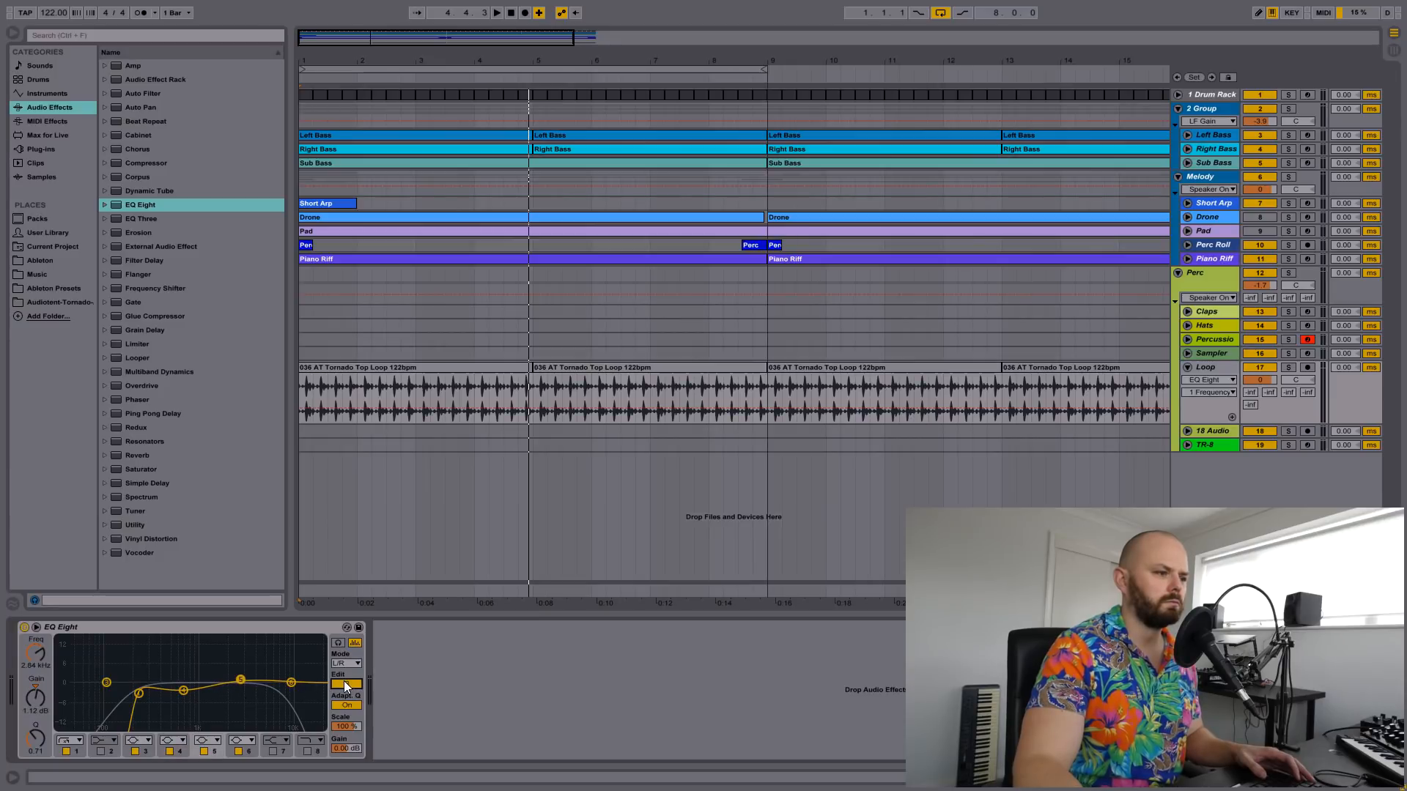
key("space")
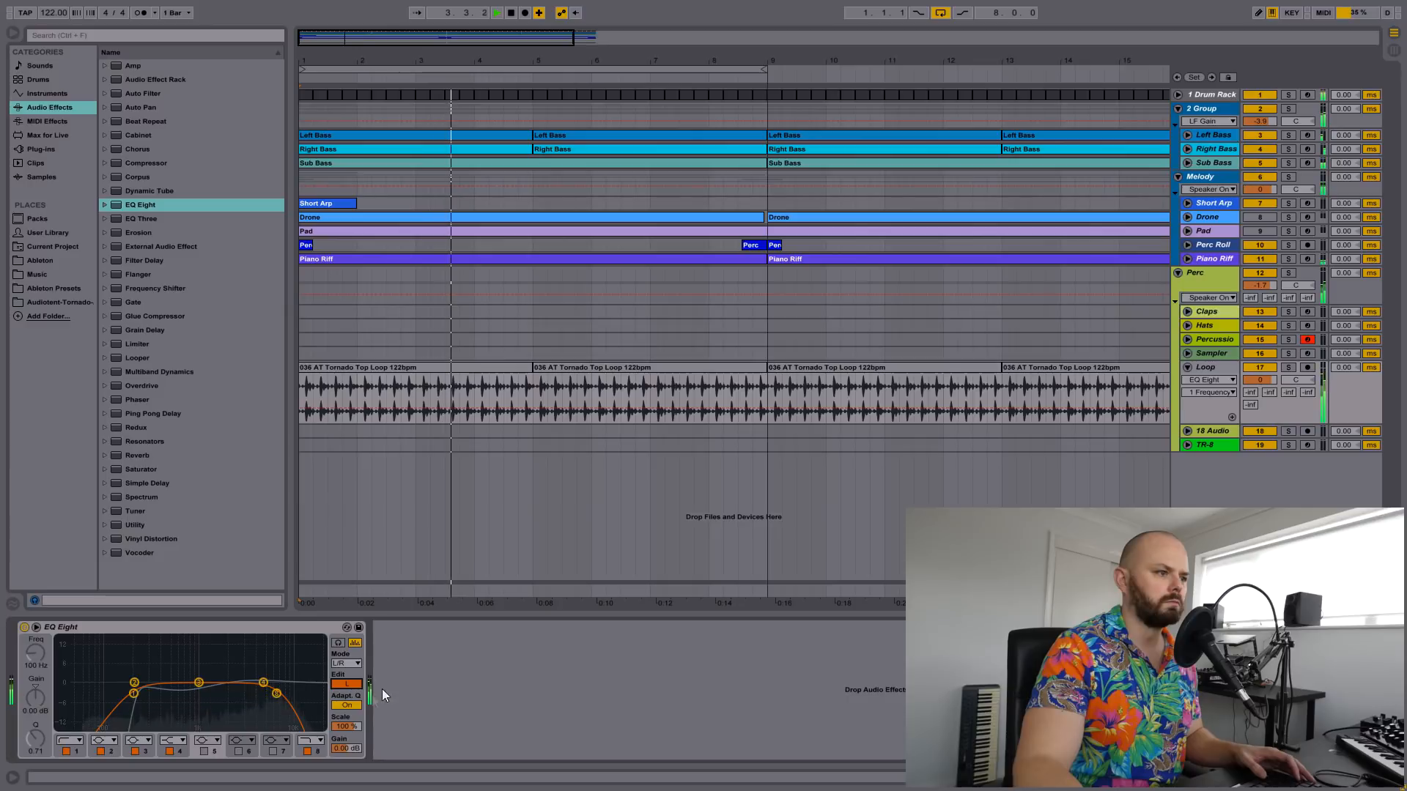
left_click(346, 683)
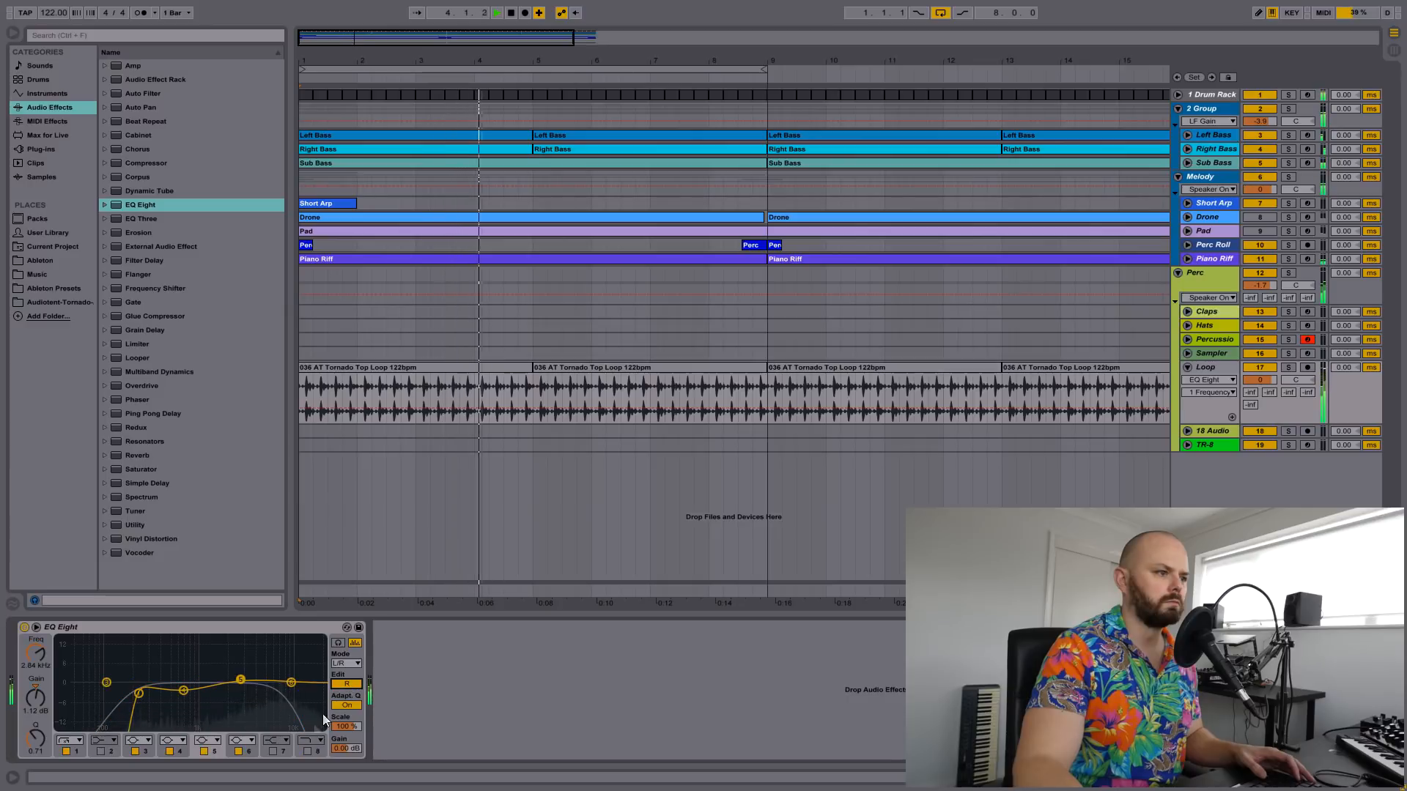
left_click(307, 751)
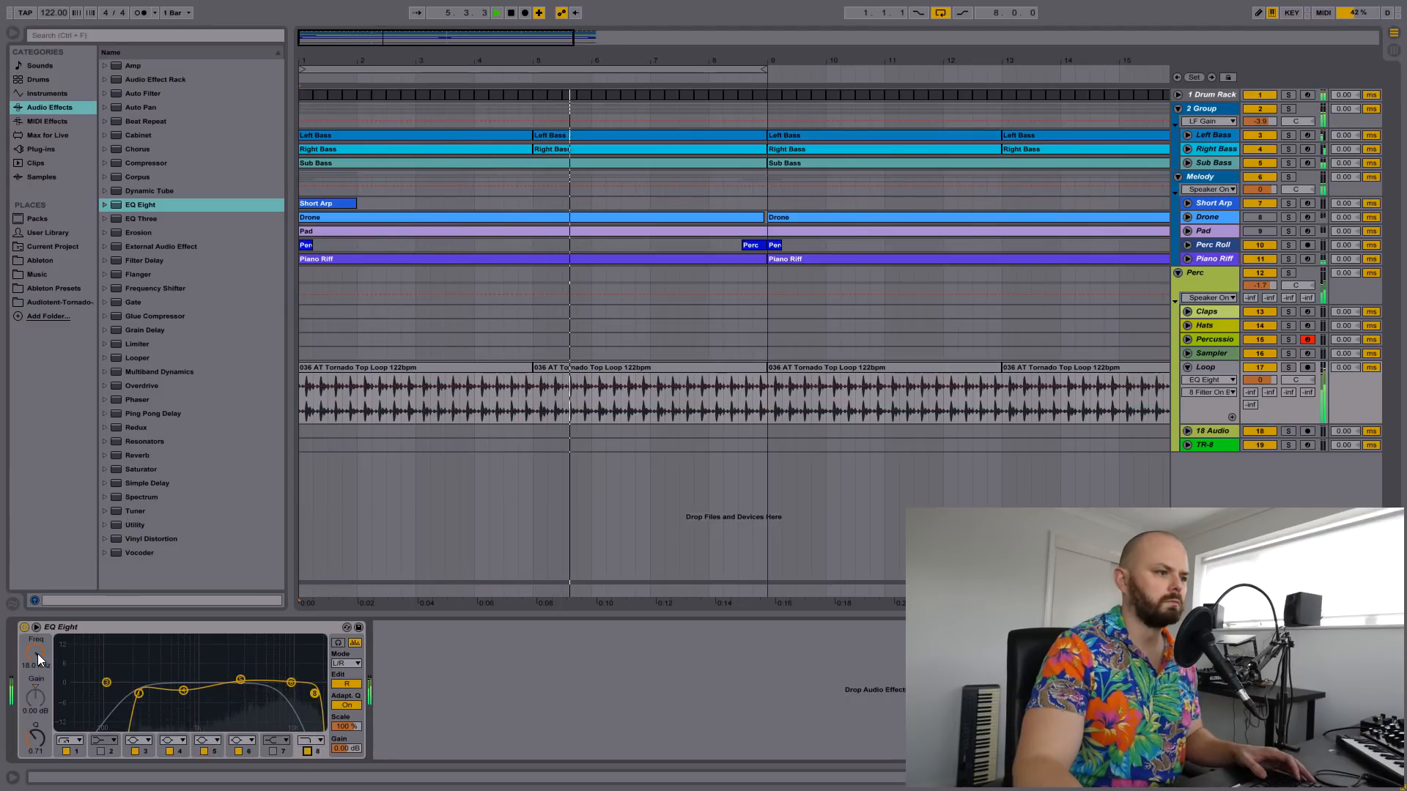
left_click_drag(37, 654, 37, 674)
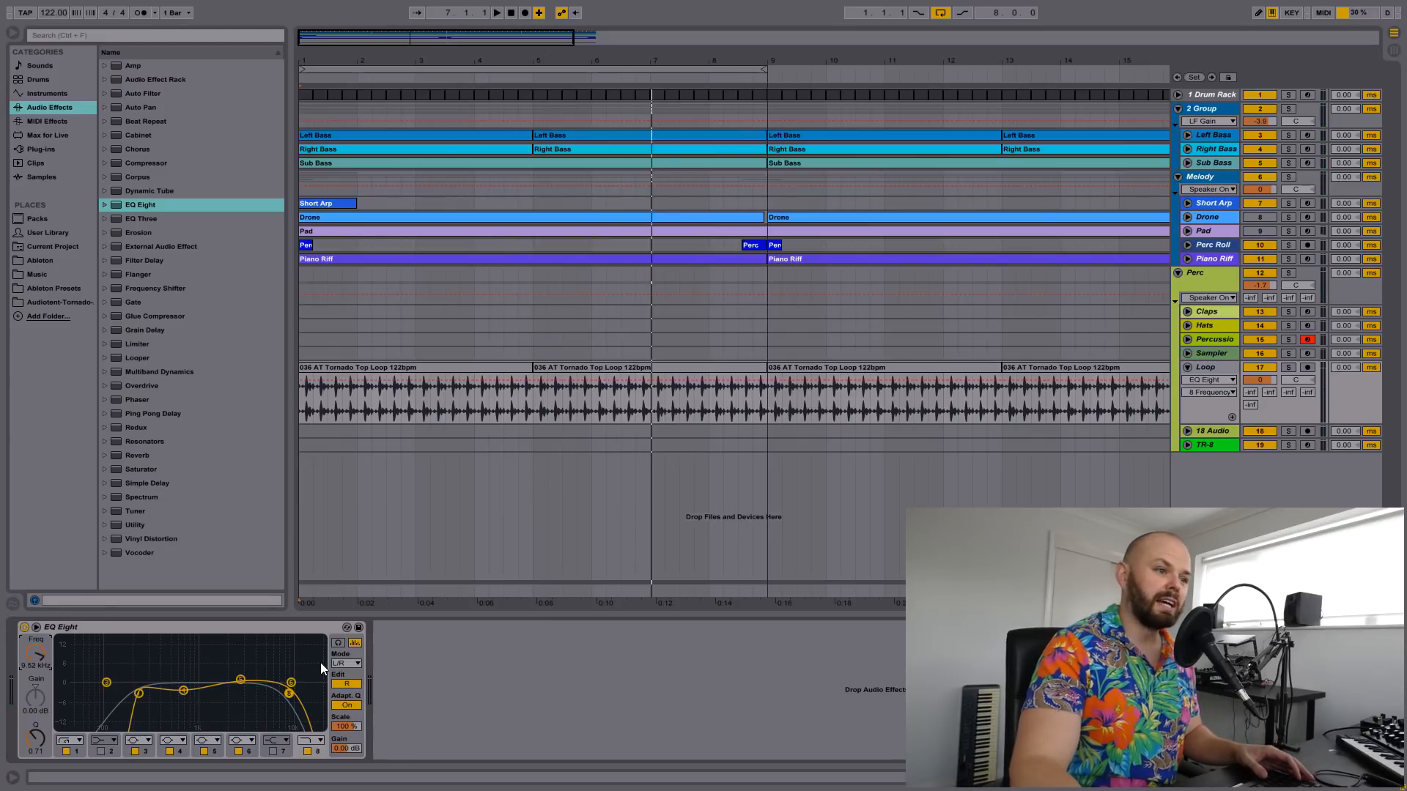
- Add a second EQ Eight to the Loop track and set a high cut at 6.96 kHz with a Q of 0.10 during playback
left_click(118, 203)
left_click_drag(117, 203, 451, 653)
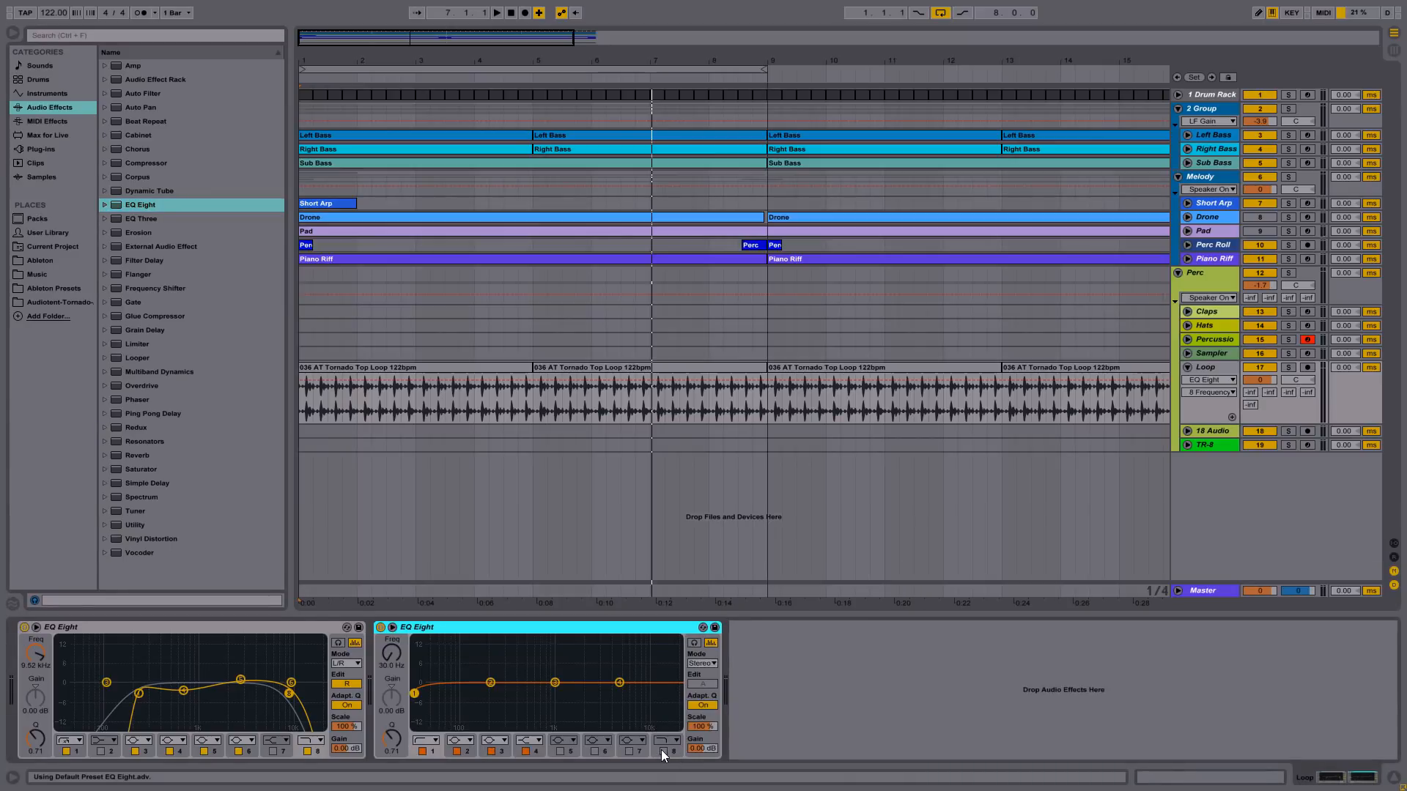
left_click(662, 751)
key("space")
left_click_drag(389, 734, 388, 778)
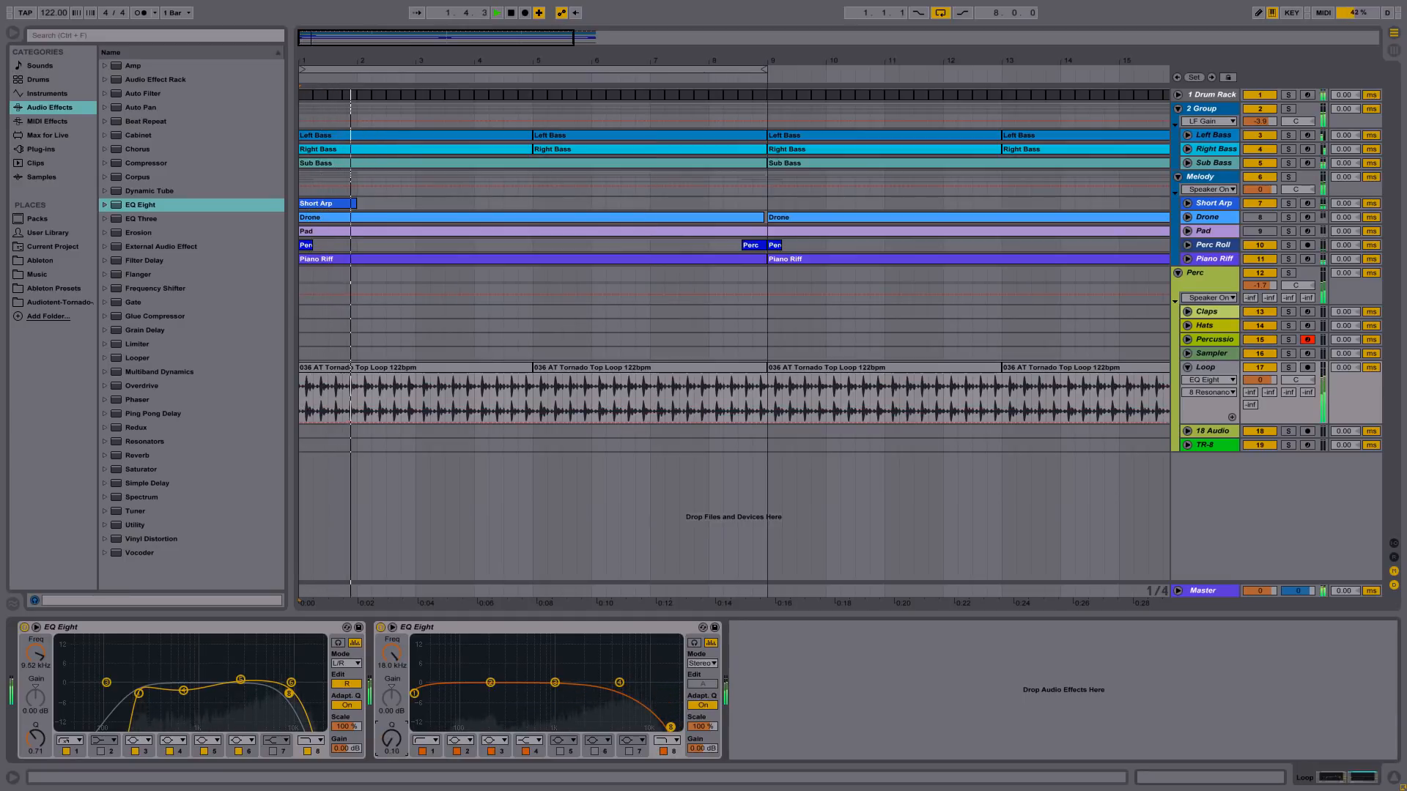
left_click_drag(391, 655, 390, 676)
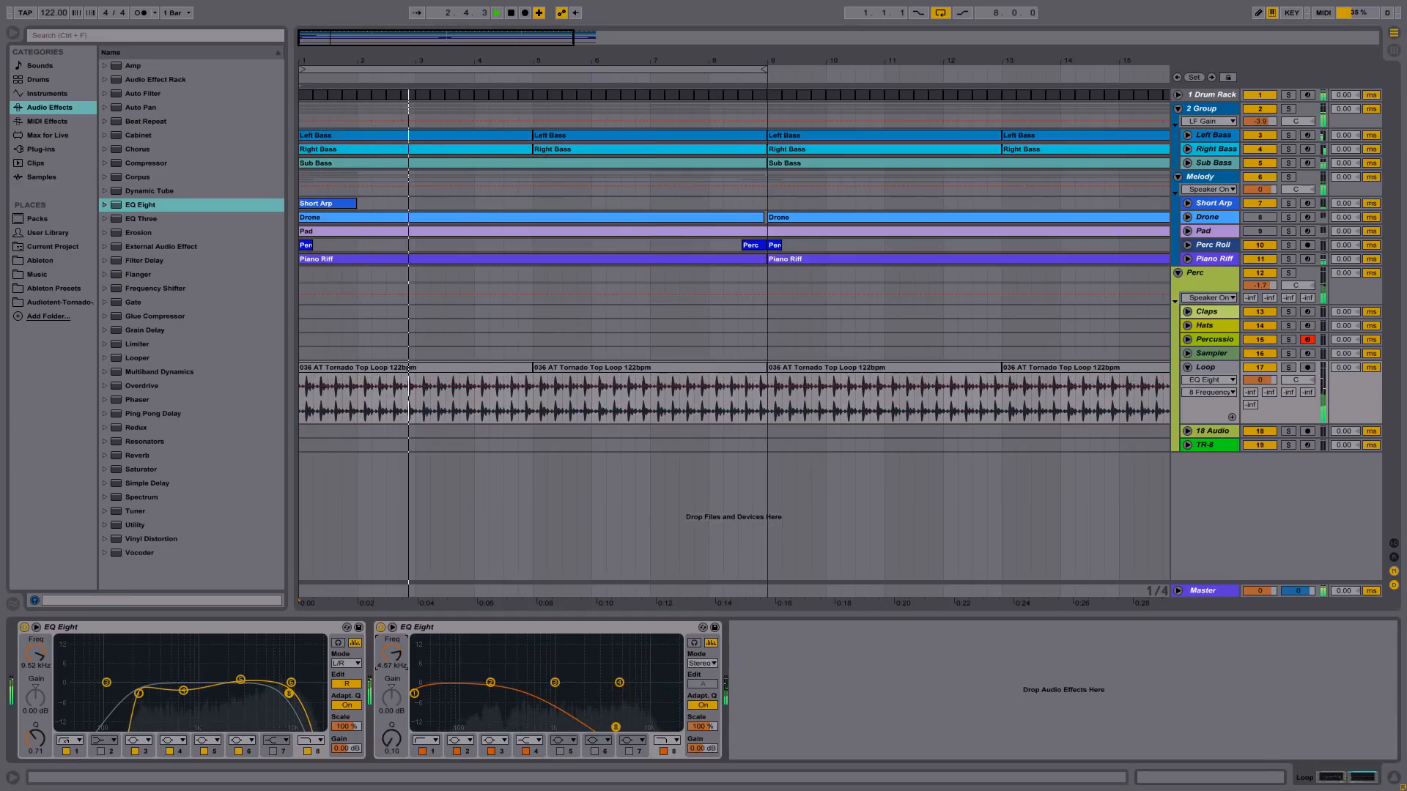
mouse_move(616, 727)
left_mouse_down()
mouse_move(605, 717)
mouse_move(632, 727)
left_mouse_up()
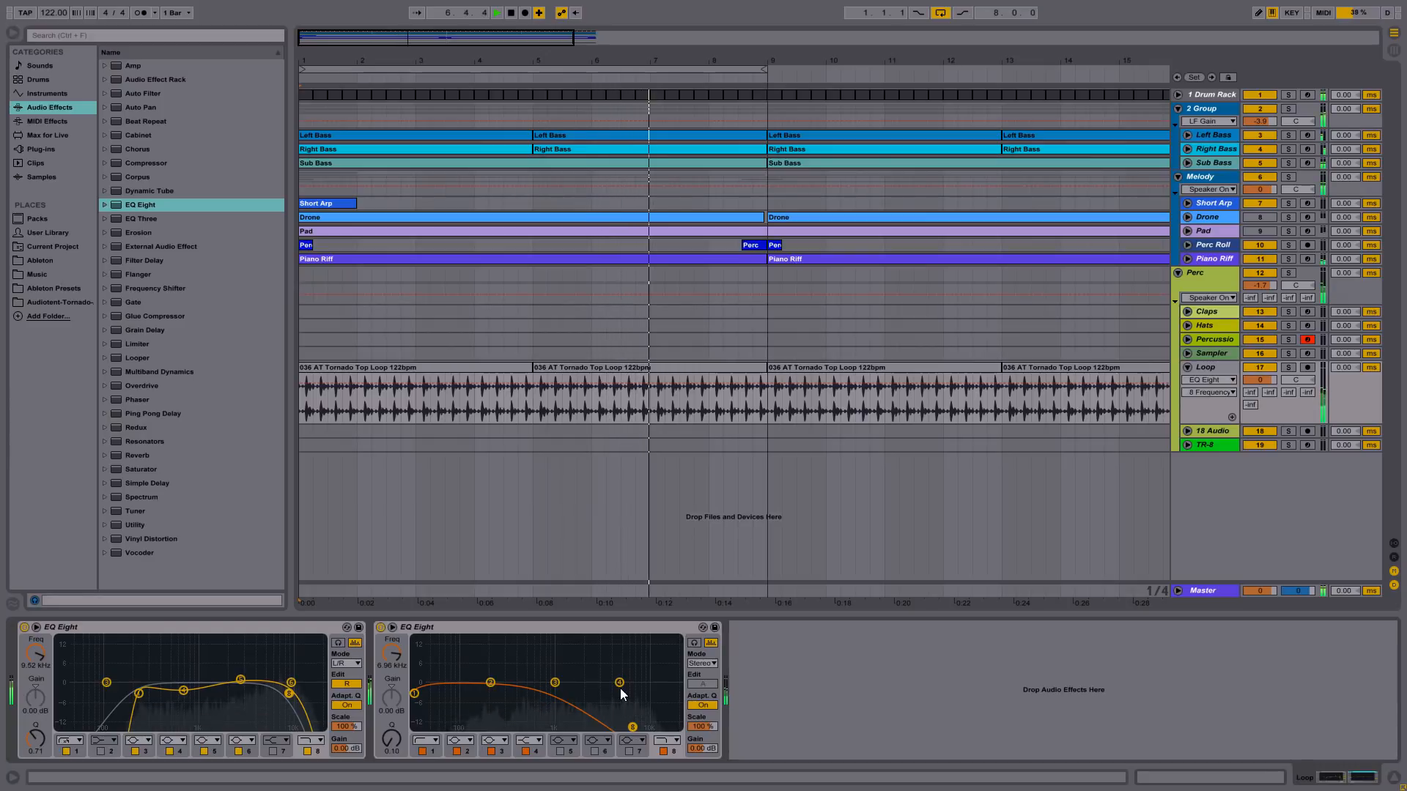
key("space")
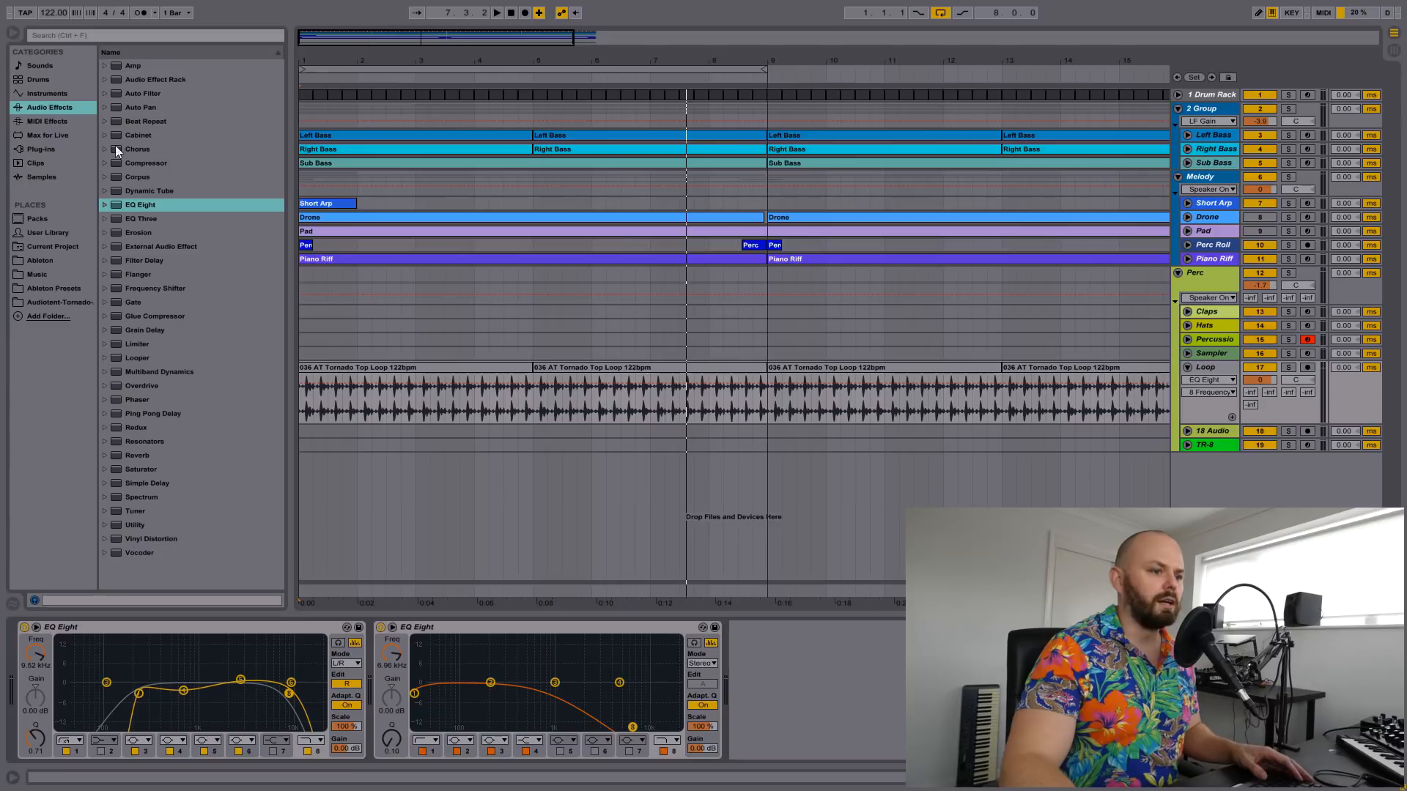
- Add a Compressor after the two EQs and lower its threshold while the loop plays
left_click_drag(117, 163, 904, 700)
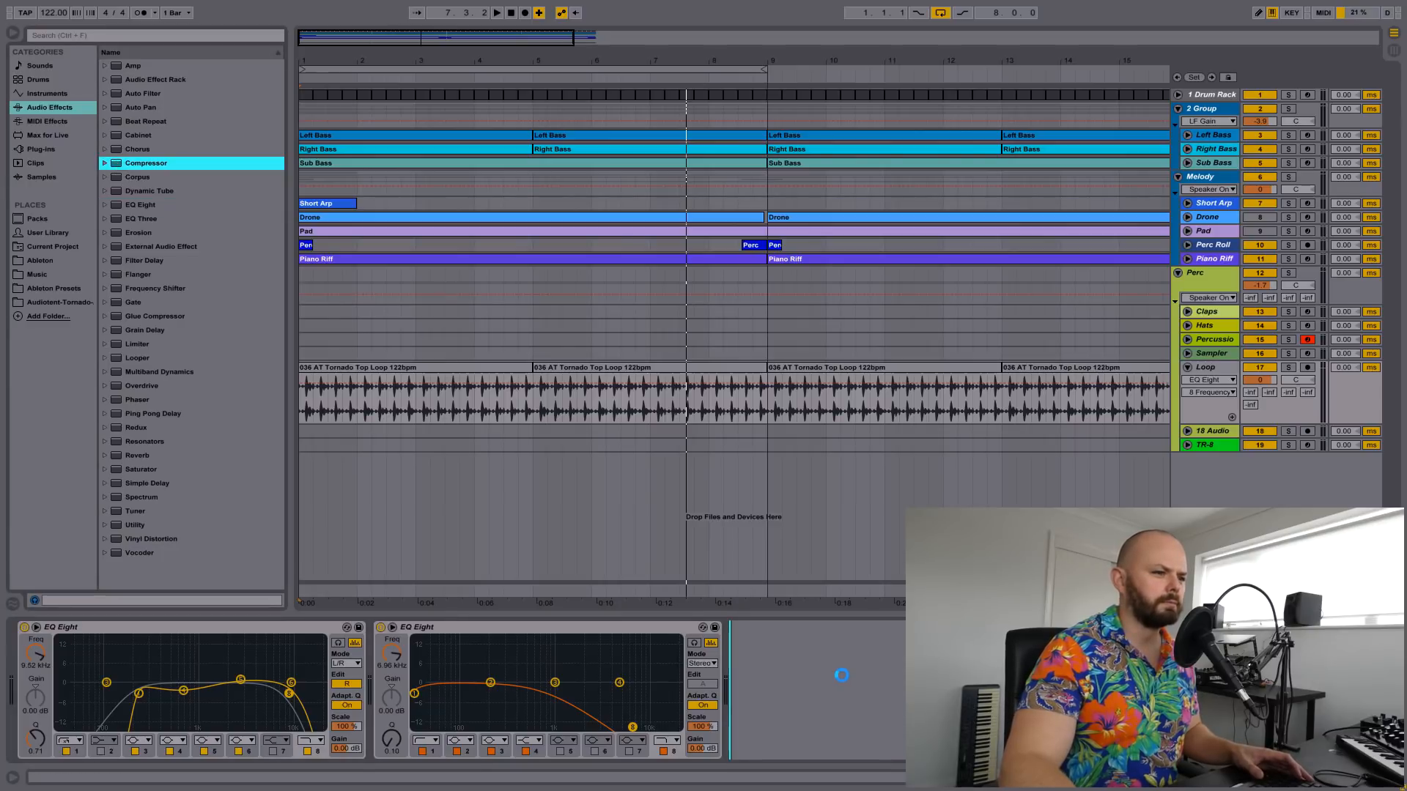
key("space")
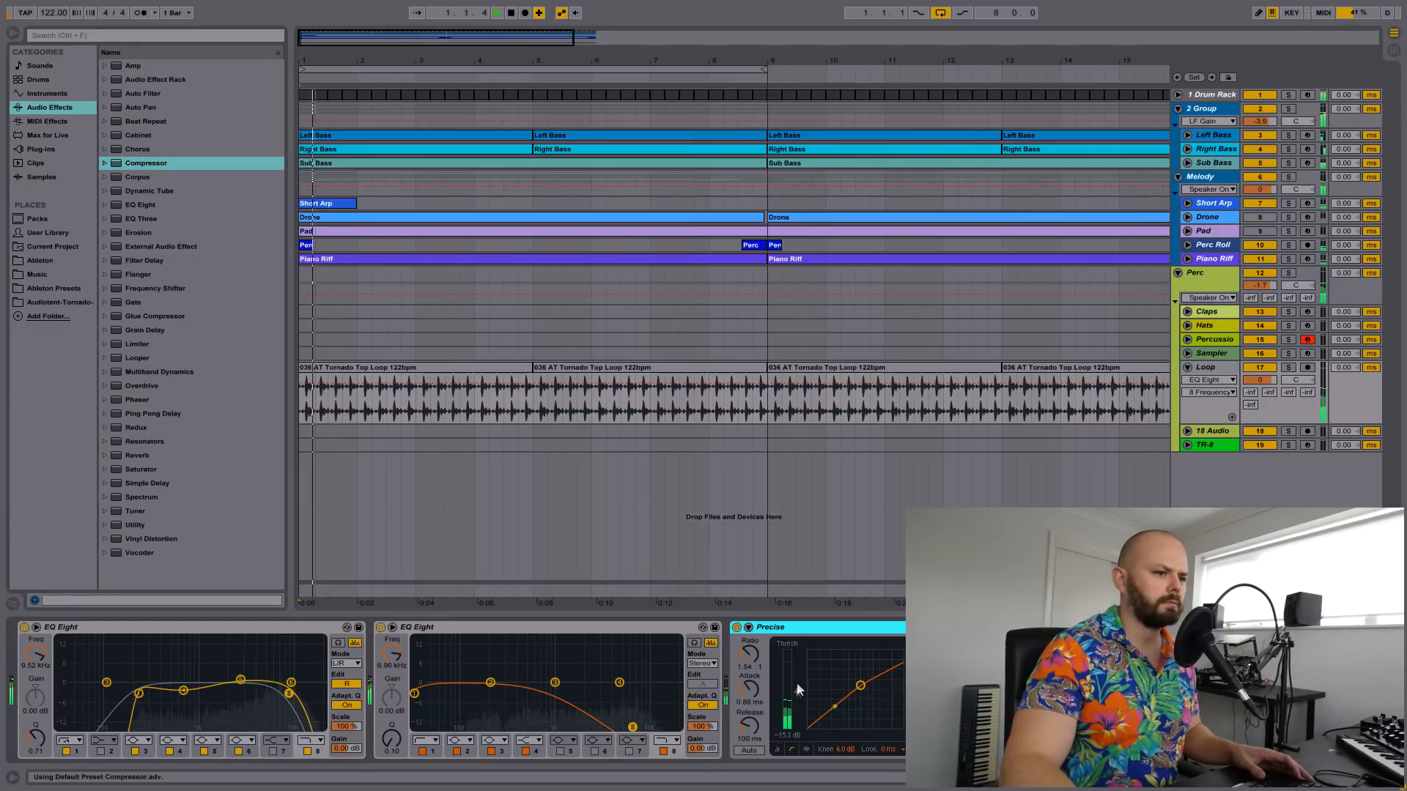
left_click_drag(797, 691, 796, 709)
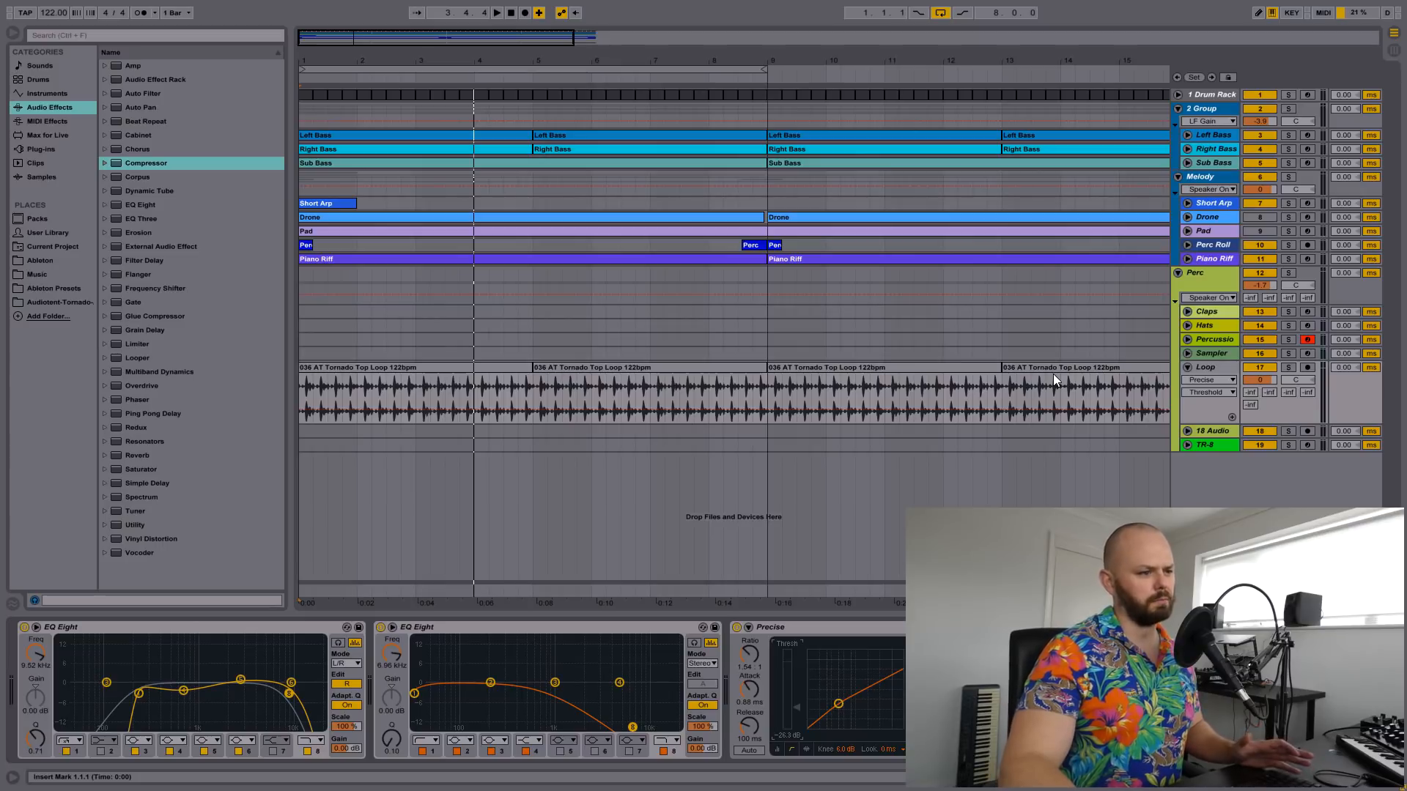
- Audition the toms on the Percussion track and record an eight-bar tom pattern from bar 1
left_click(1200, 339)
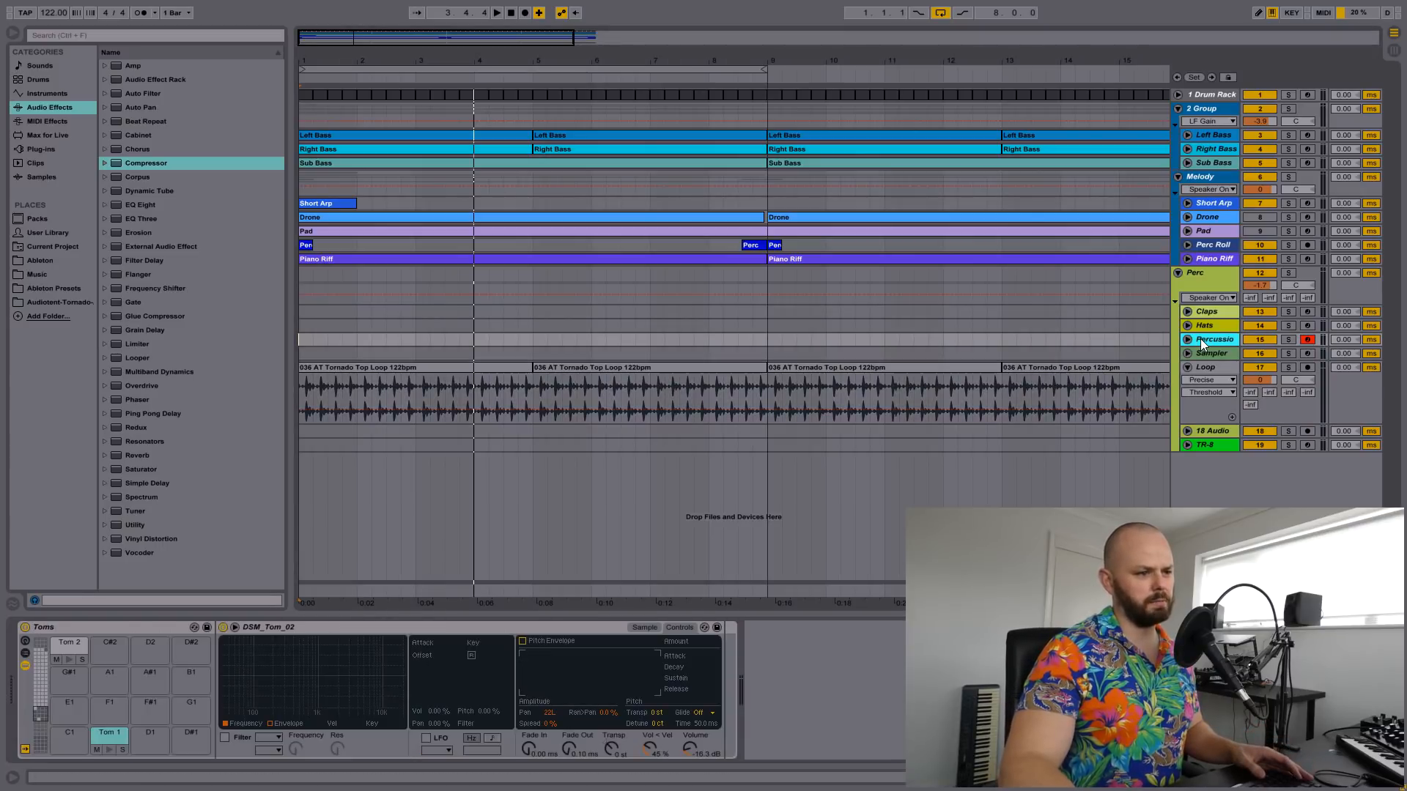
key("a")
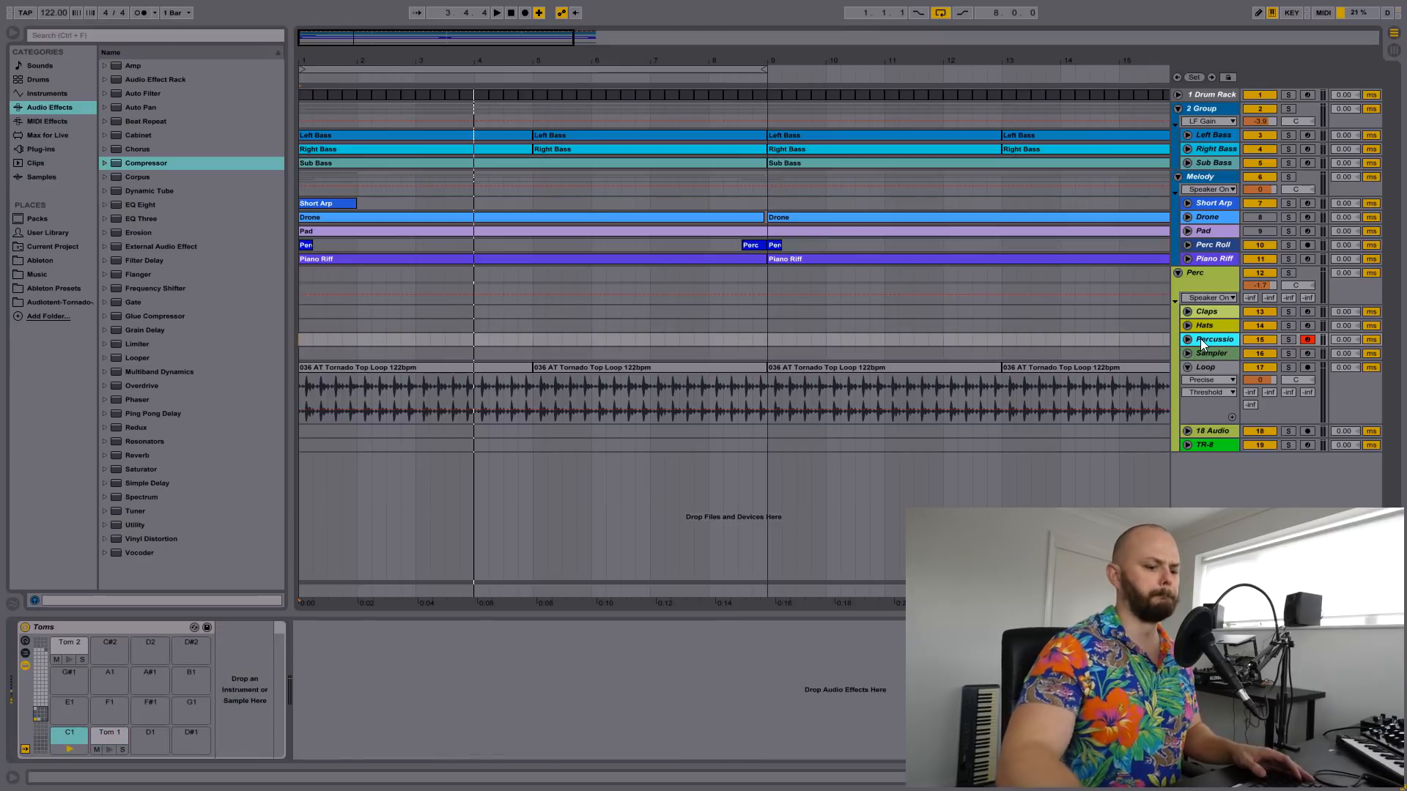
key("w")
key("k")
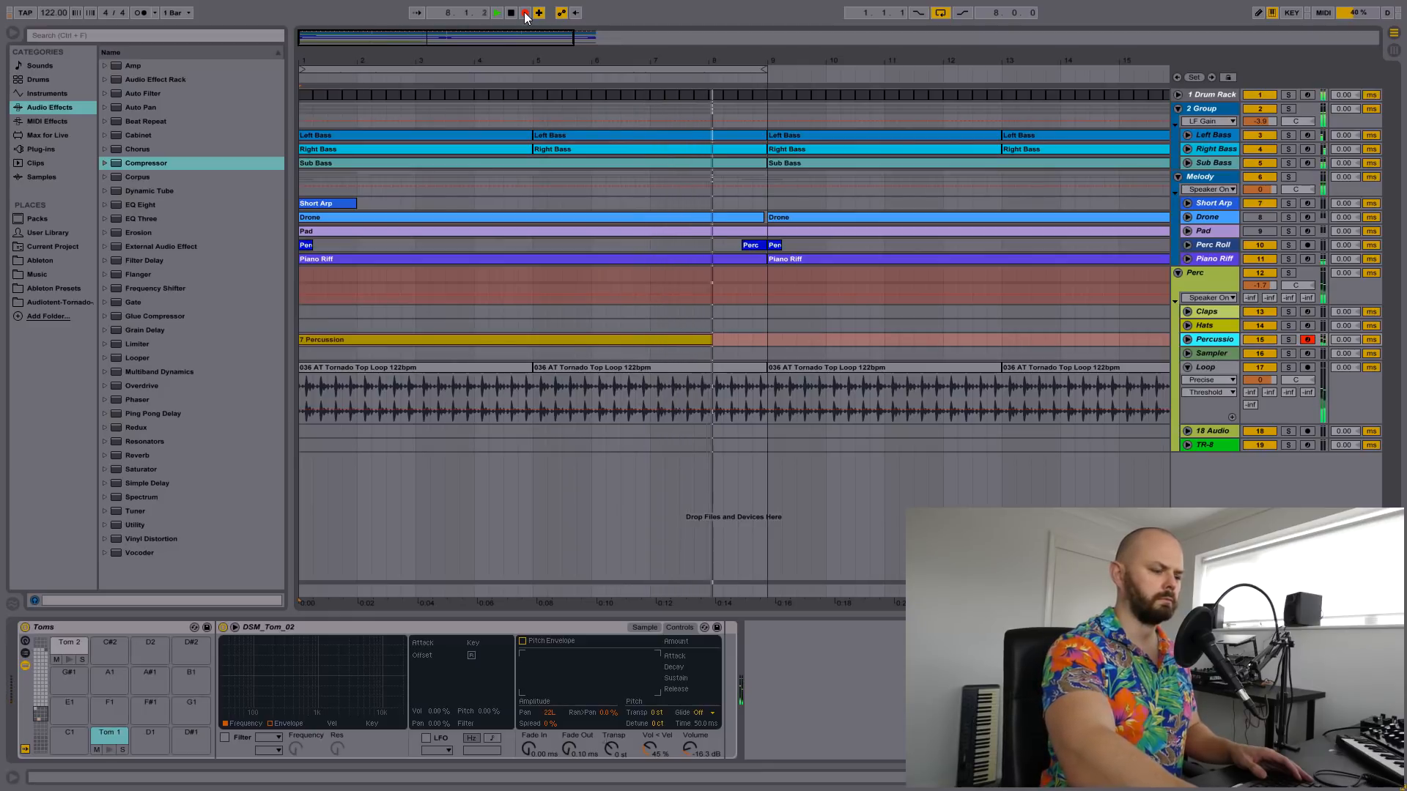
key("space")
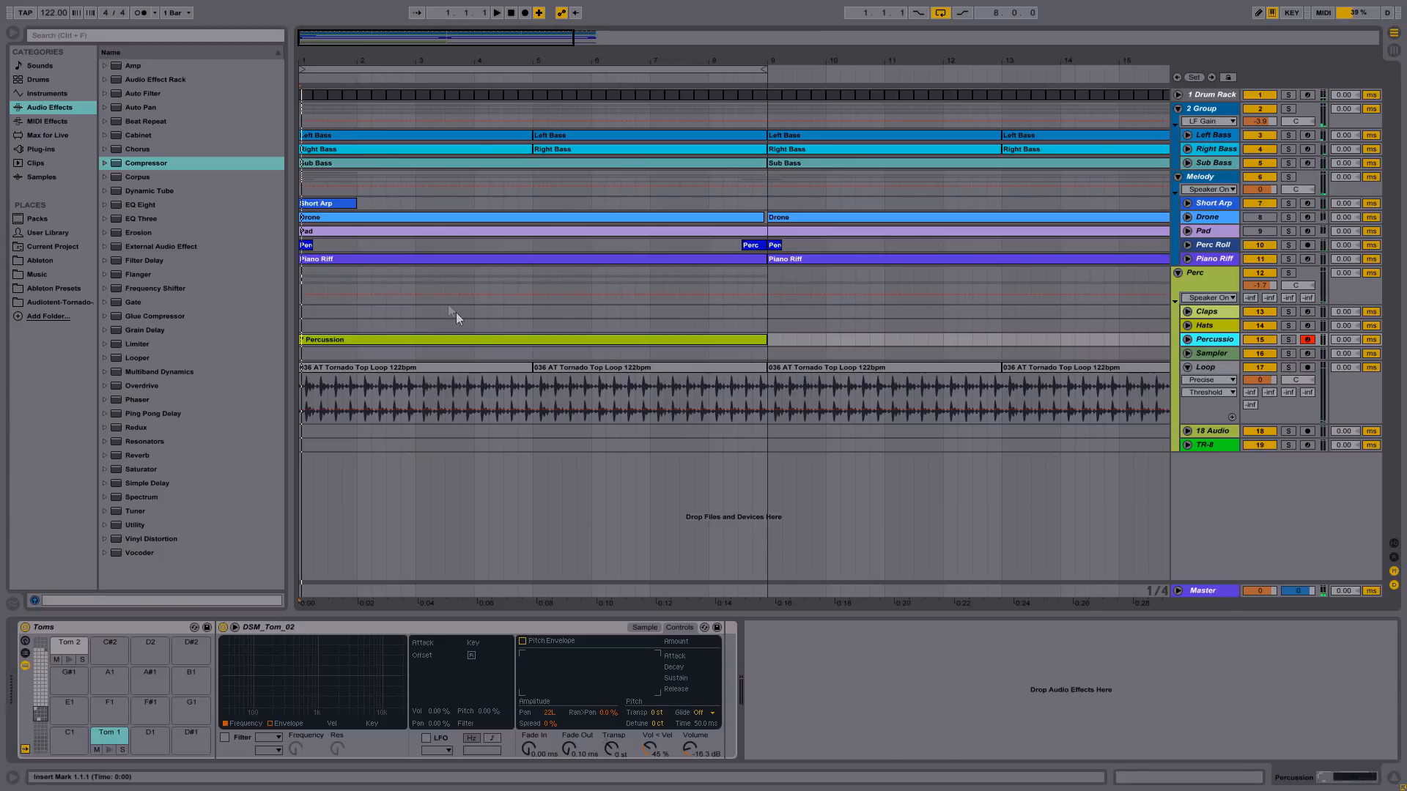
- Raise the velocity of the soft tom note in bar 9 of the recorded Percussion clip while playing the track soloed
double_click(476, 340)
key("ctrl+a")
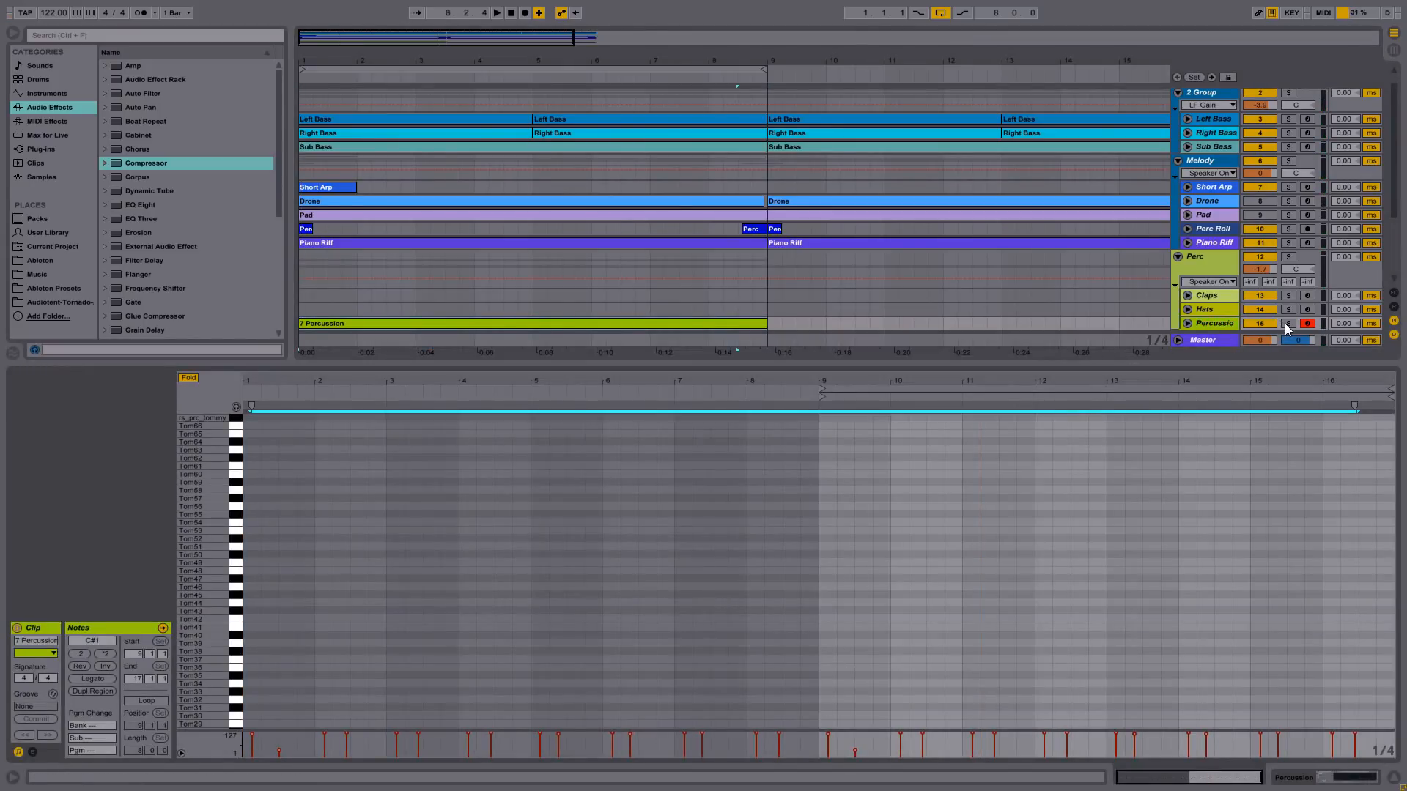
key("space")
scroll(996, 605, "down", 3)
scroll(996, 600, "down", 5)
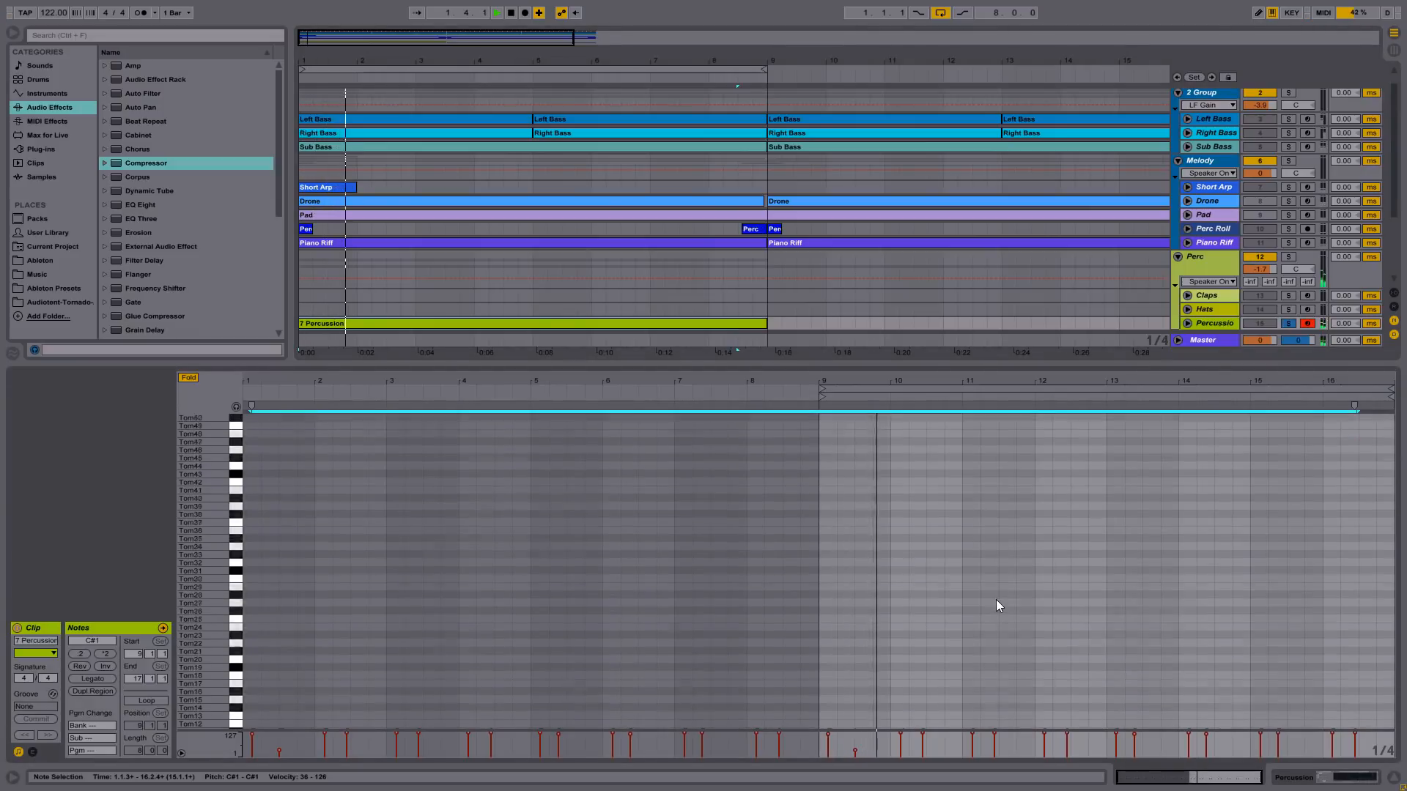
left_click(855, 750)
left_click_drag(856, 745, 855, 733)
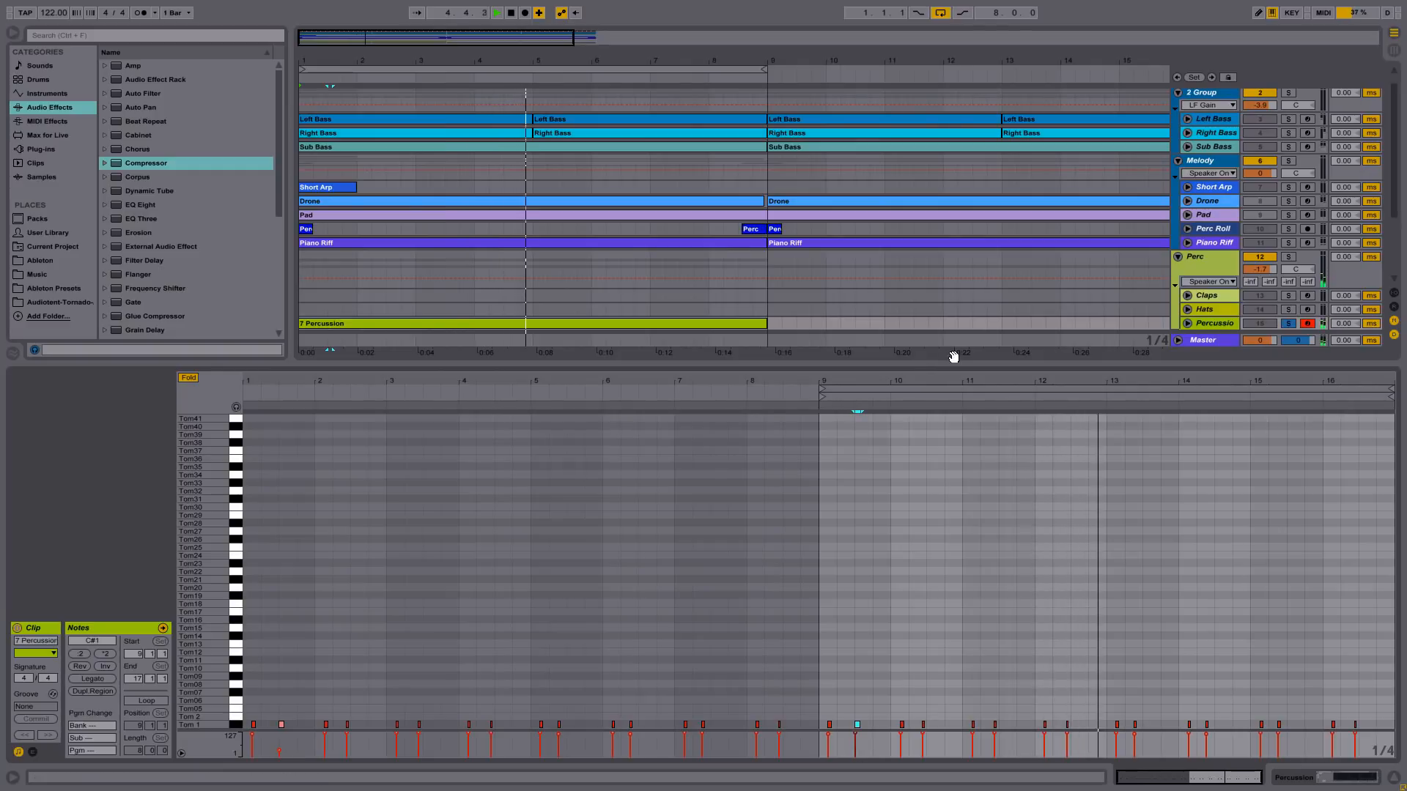
key("shift+Tab")
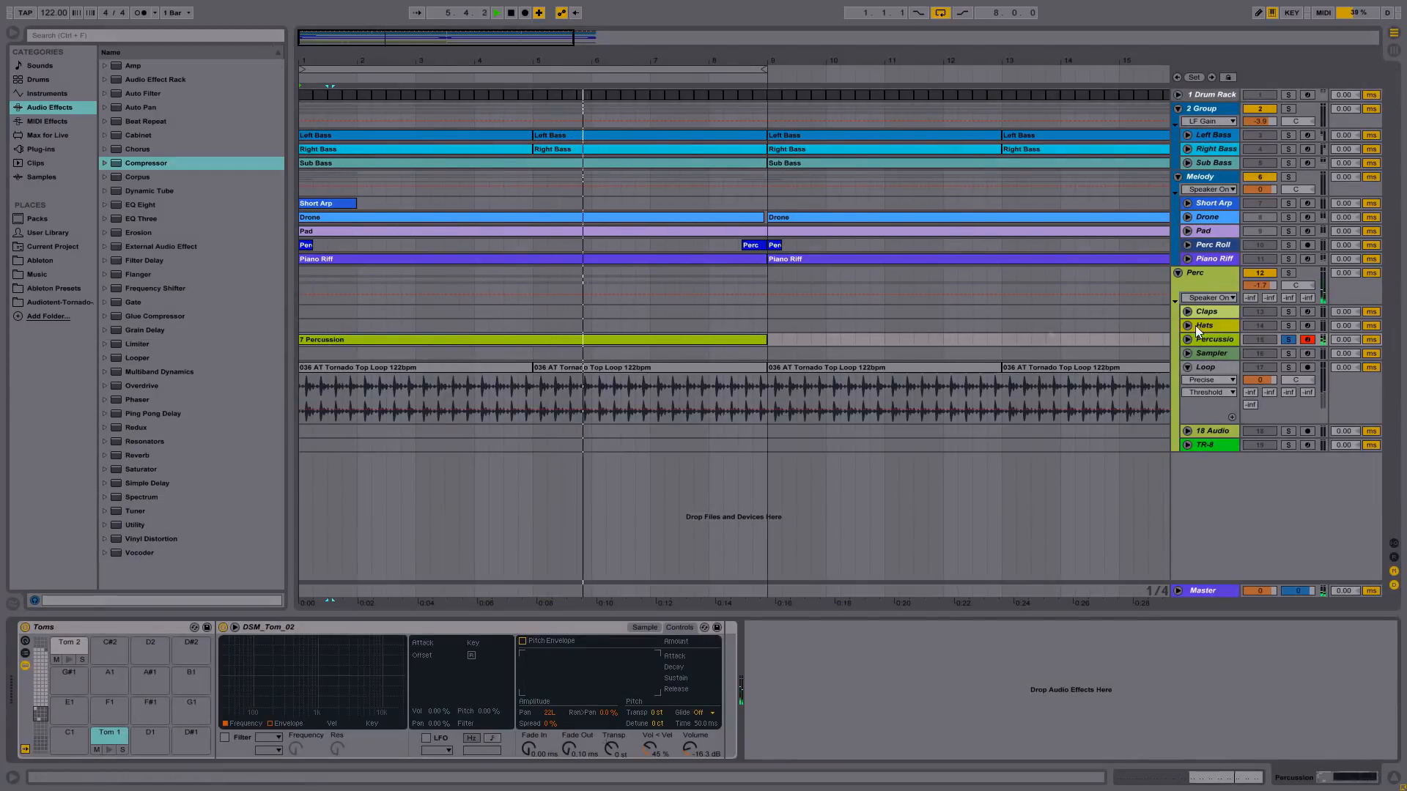
- Shorten the Percussion clip to four bars and duplicate it to fill bars 5 to 8
left_click_drag(768, 339, 533, 341)
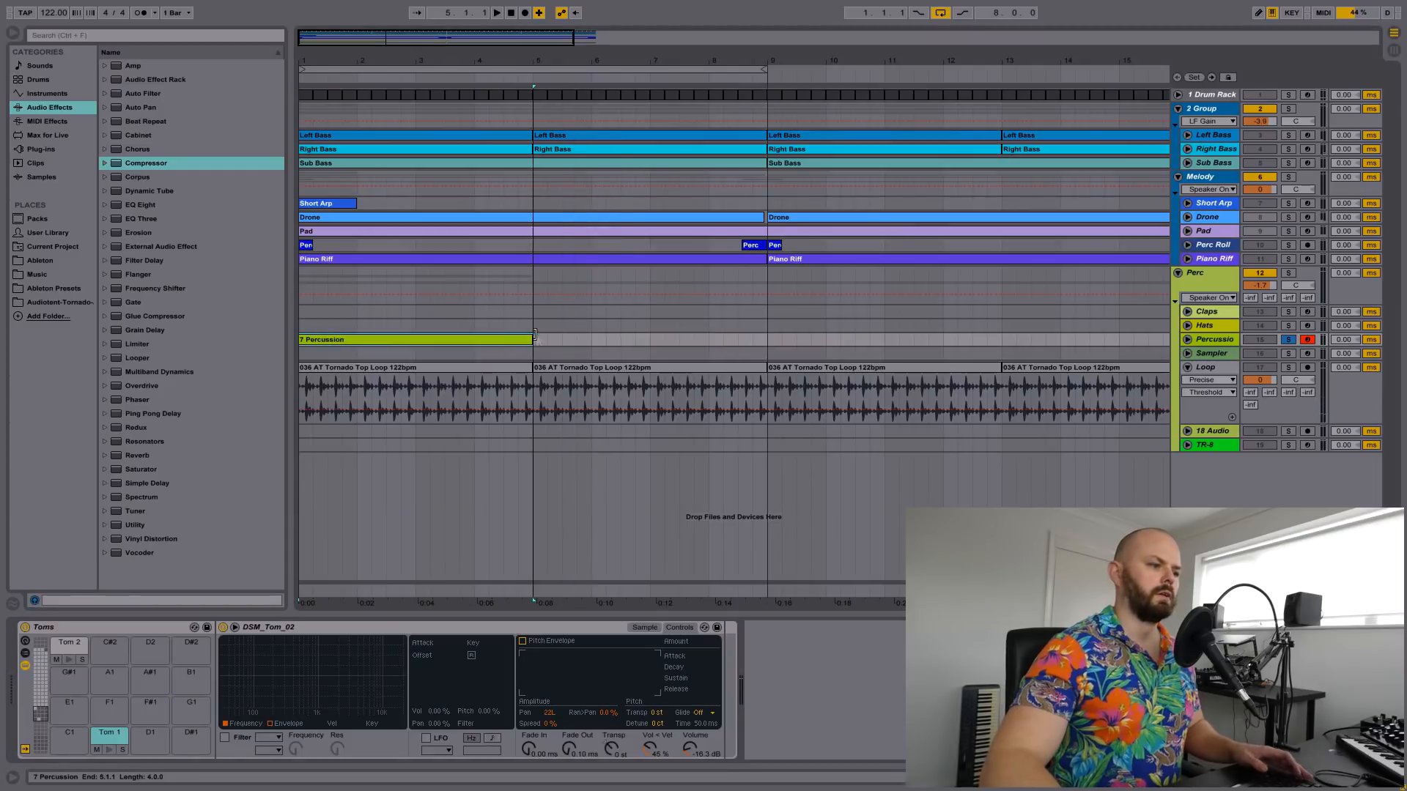
key("ctrl+d")
left_click(512, 341)
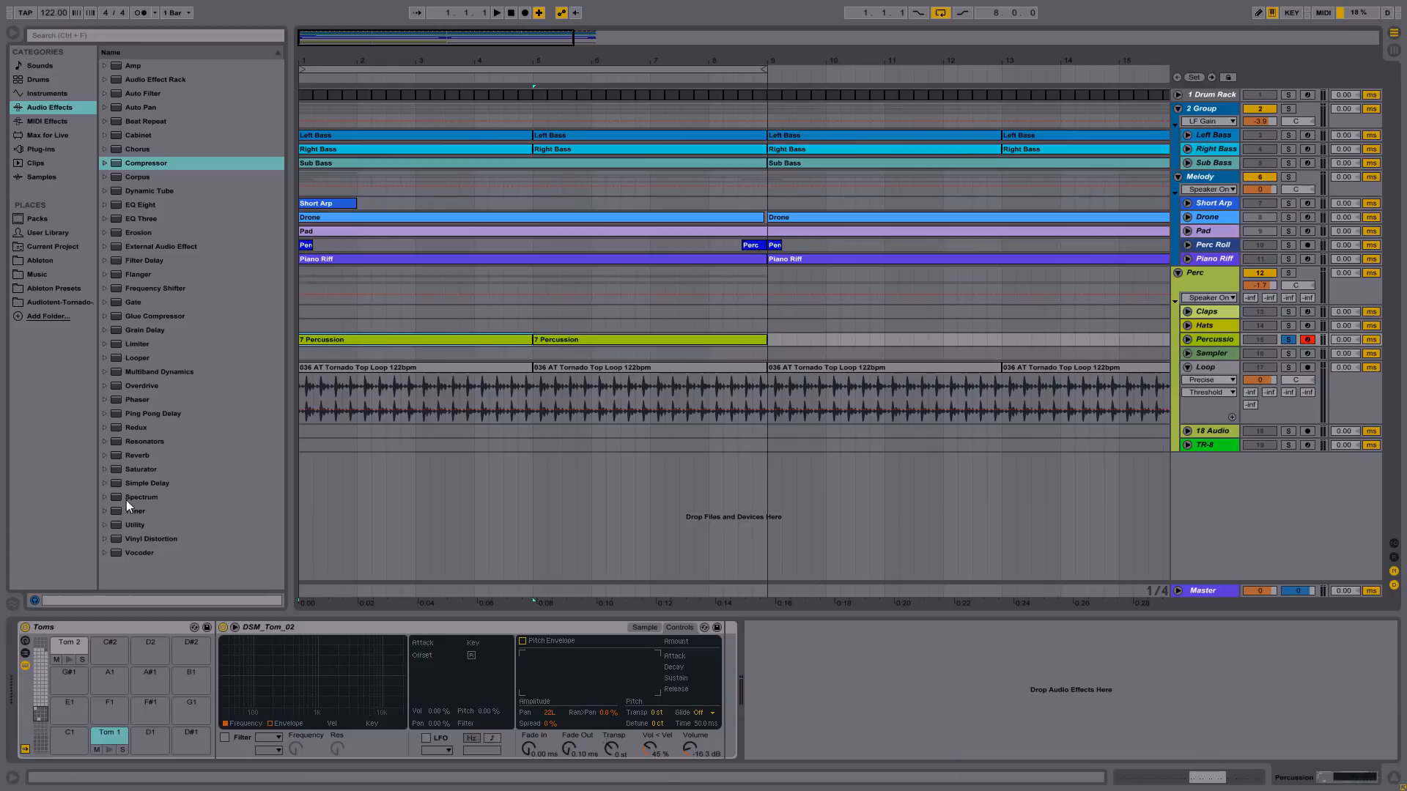
- Add the Spectrum preset Notes.adv after the Toms rack, enlarge its display and audition Tom 1 through it
left_click(105, 496)
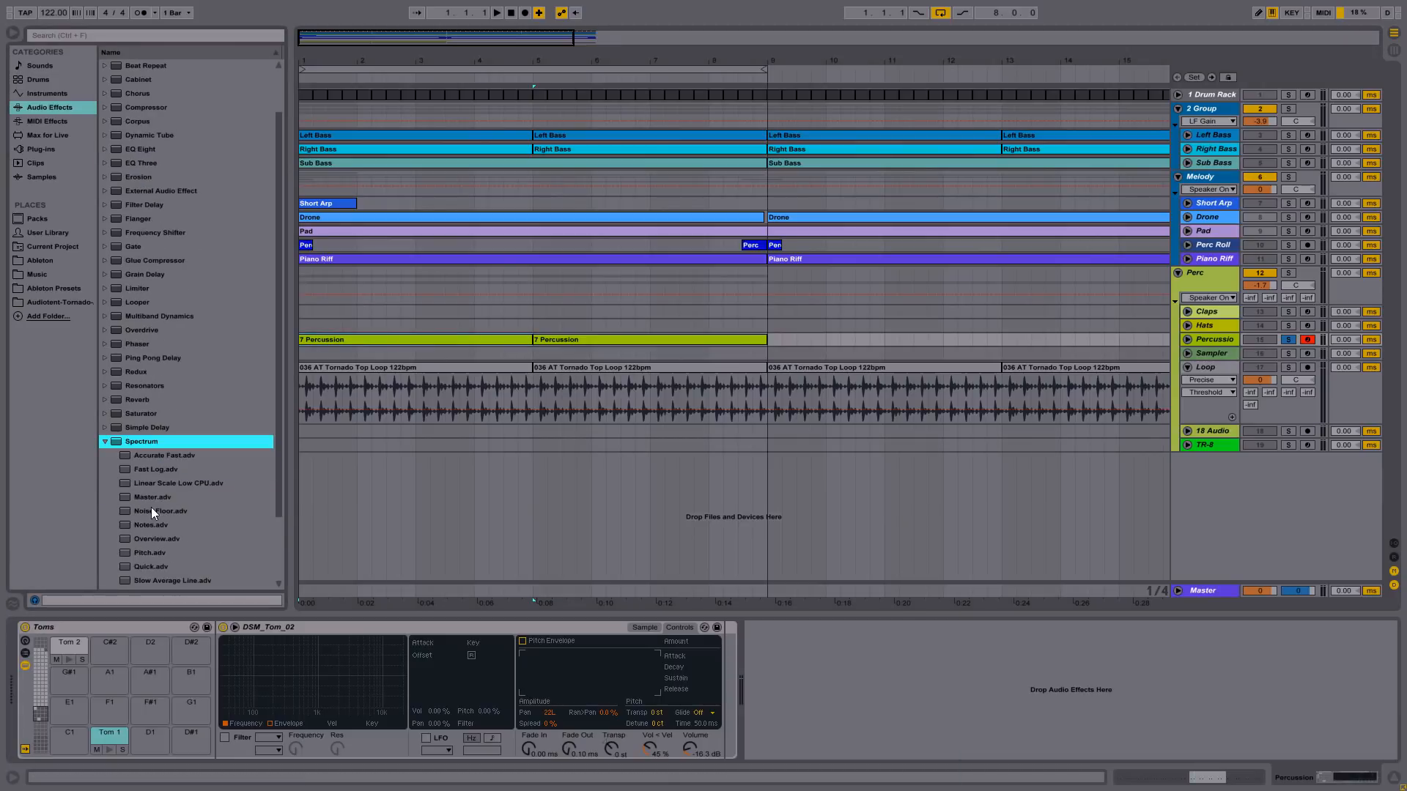
left_click_drag(147, 530, 315, 523)
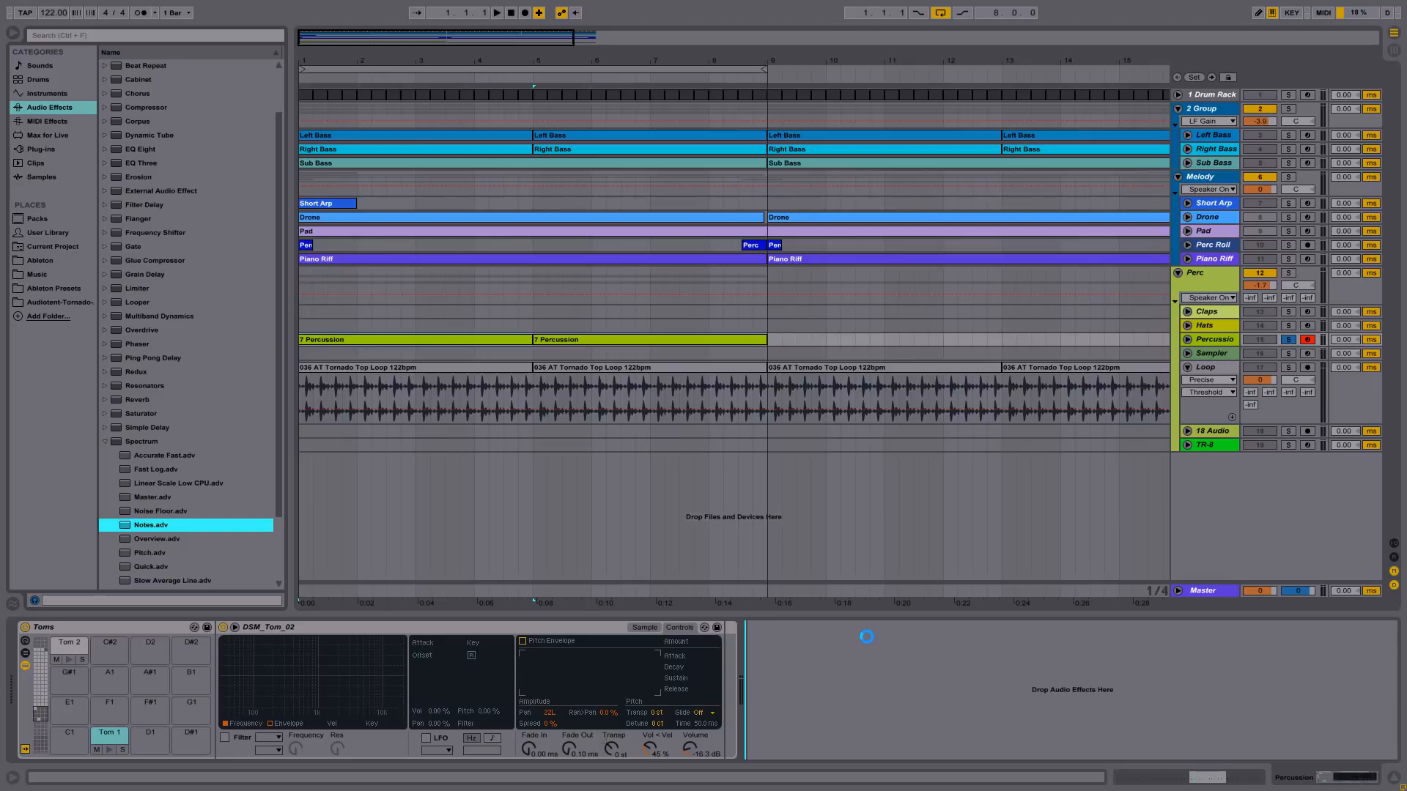
left_click(763, 627)
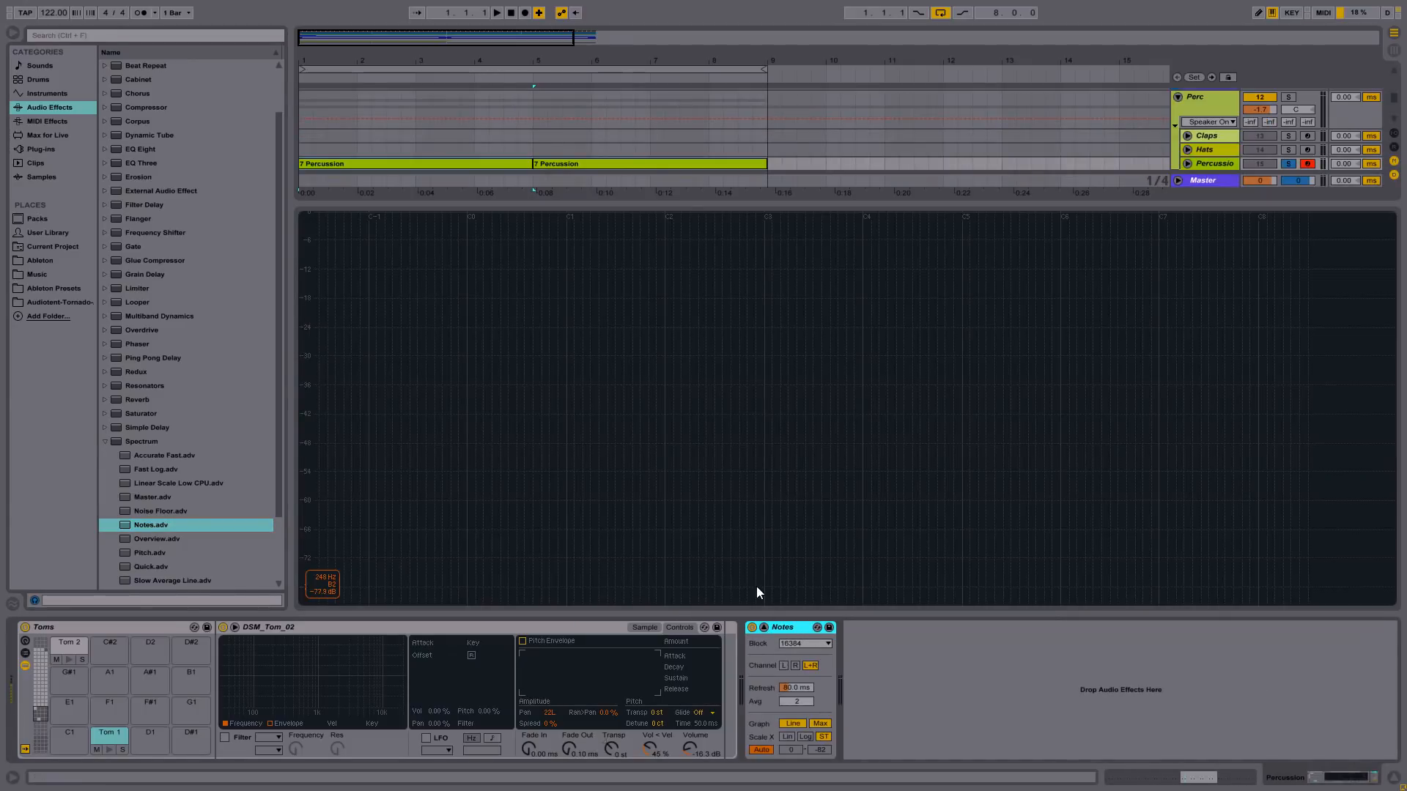
key("w")
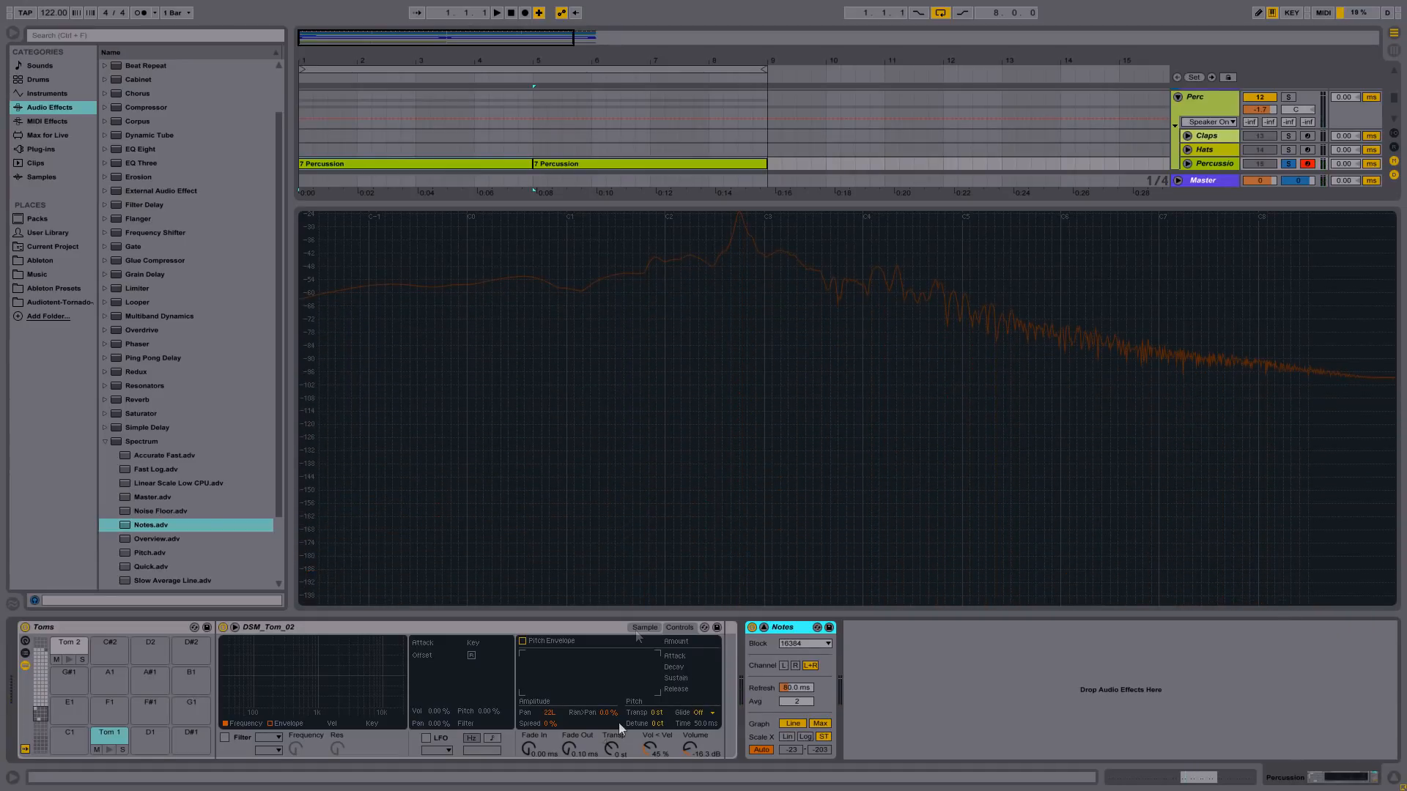
- Tune Tom 1 against the spectrum by transposing it +3 st and detuning it +6 ct while auditioning the tom and playing the clips
scroll(610, 744, "up", 2)
key("w")
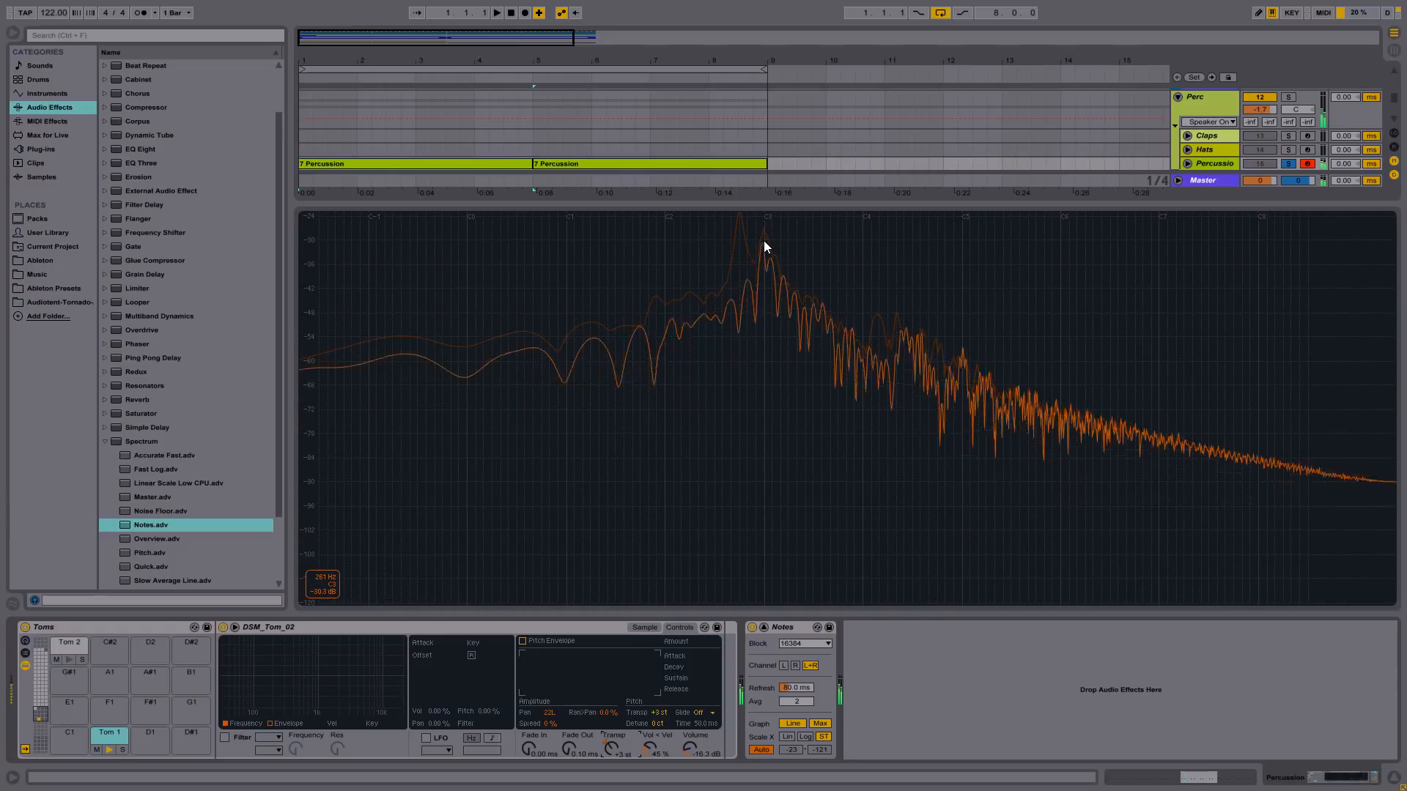
key("w")
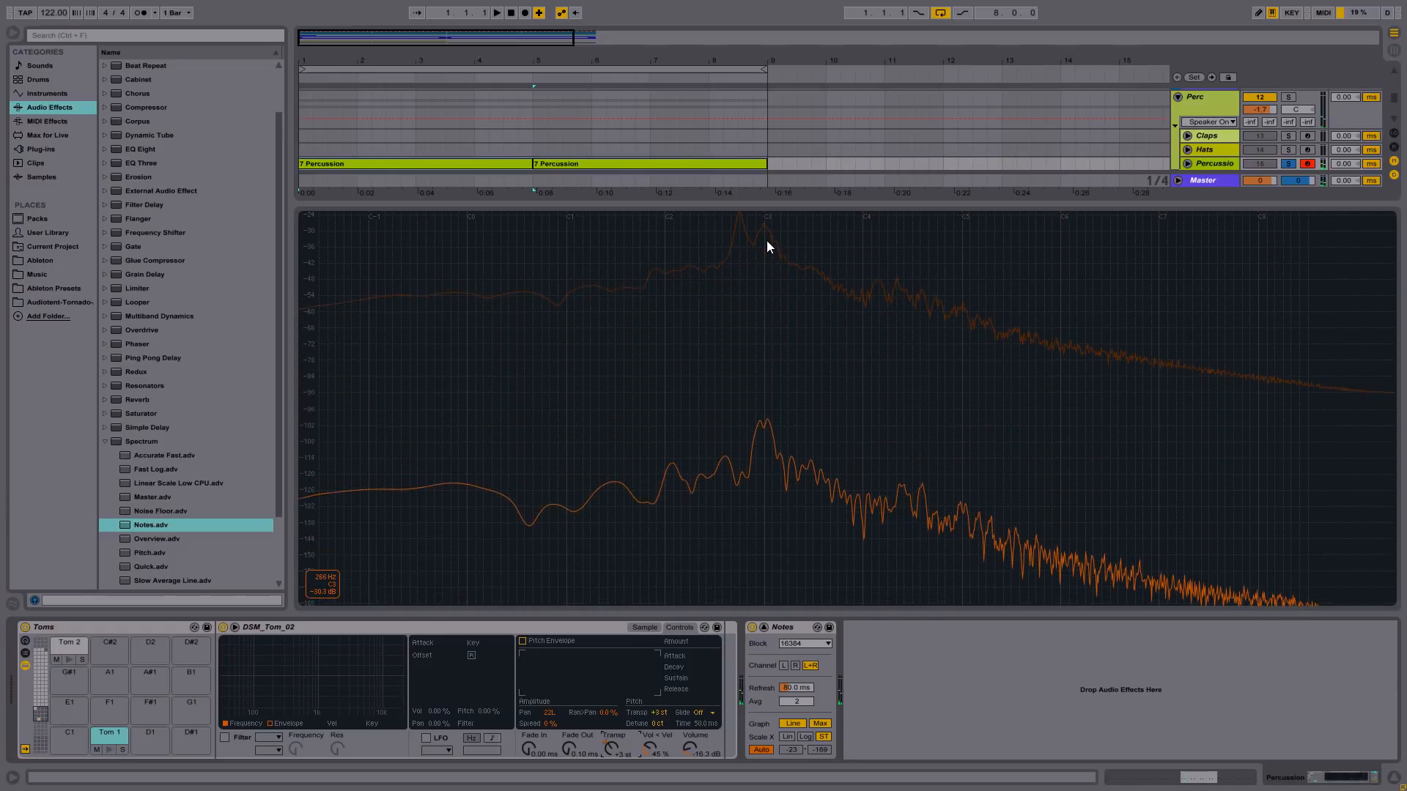
key("space")
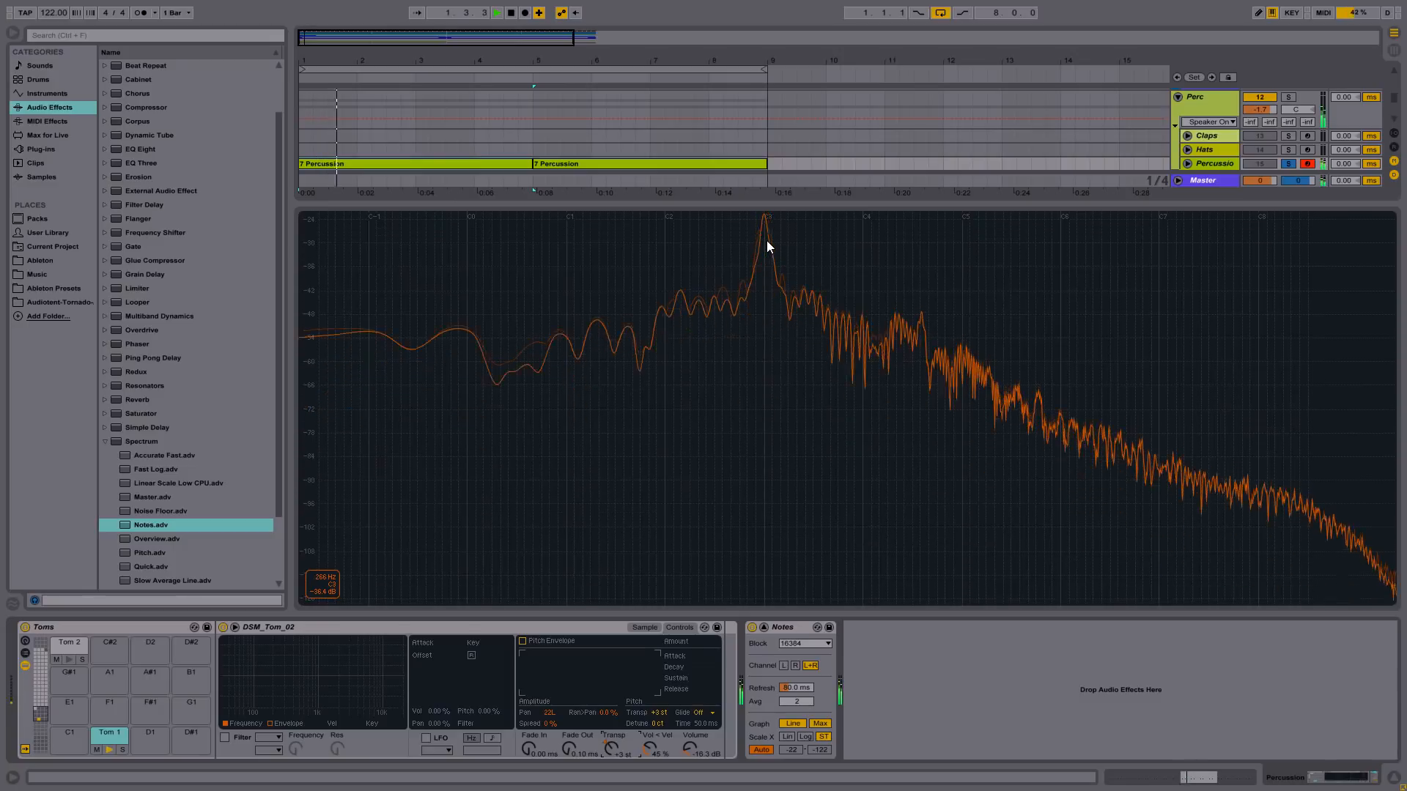
left_click(656, 723)
left_click_drag(656, 723, 656, 714)
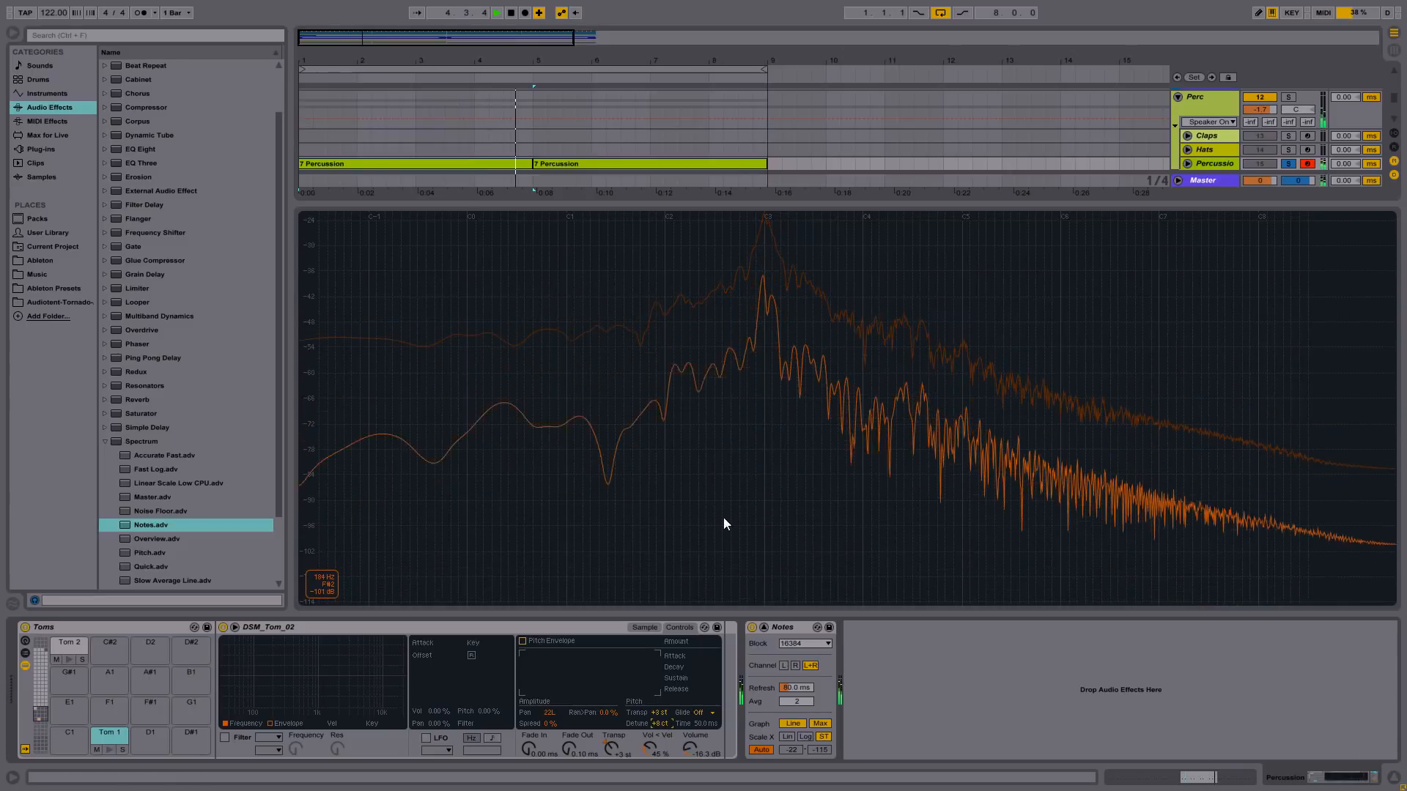
key("space")
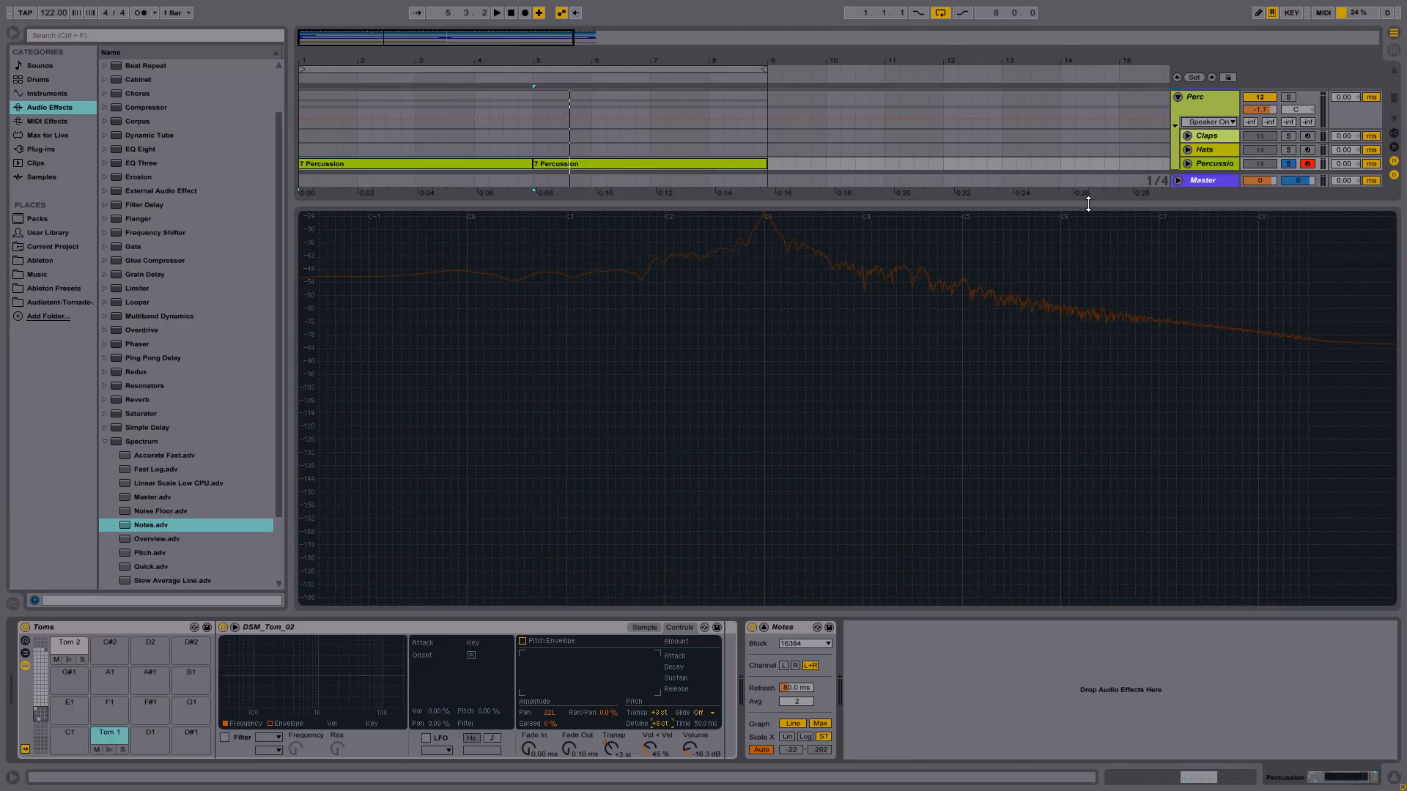
- Audition Tom 2 and record a new tom pattern on the Percussion track from bar 1
key("k")
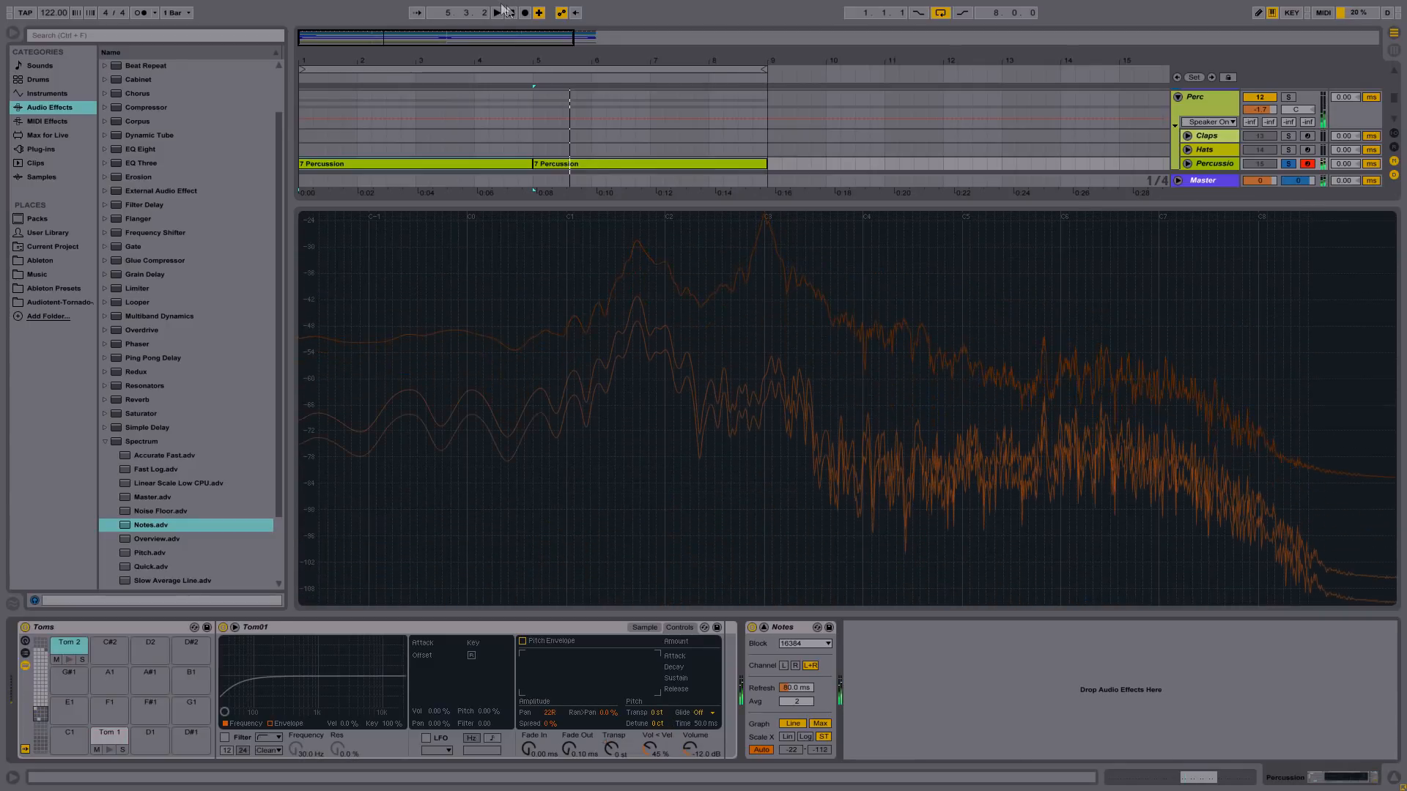
left_click(524, 13)
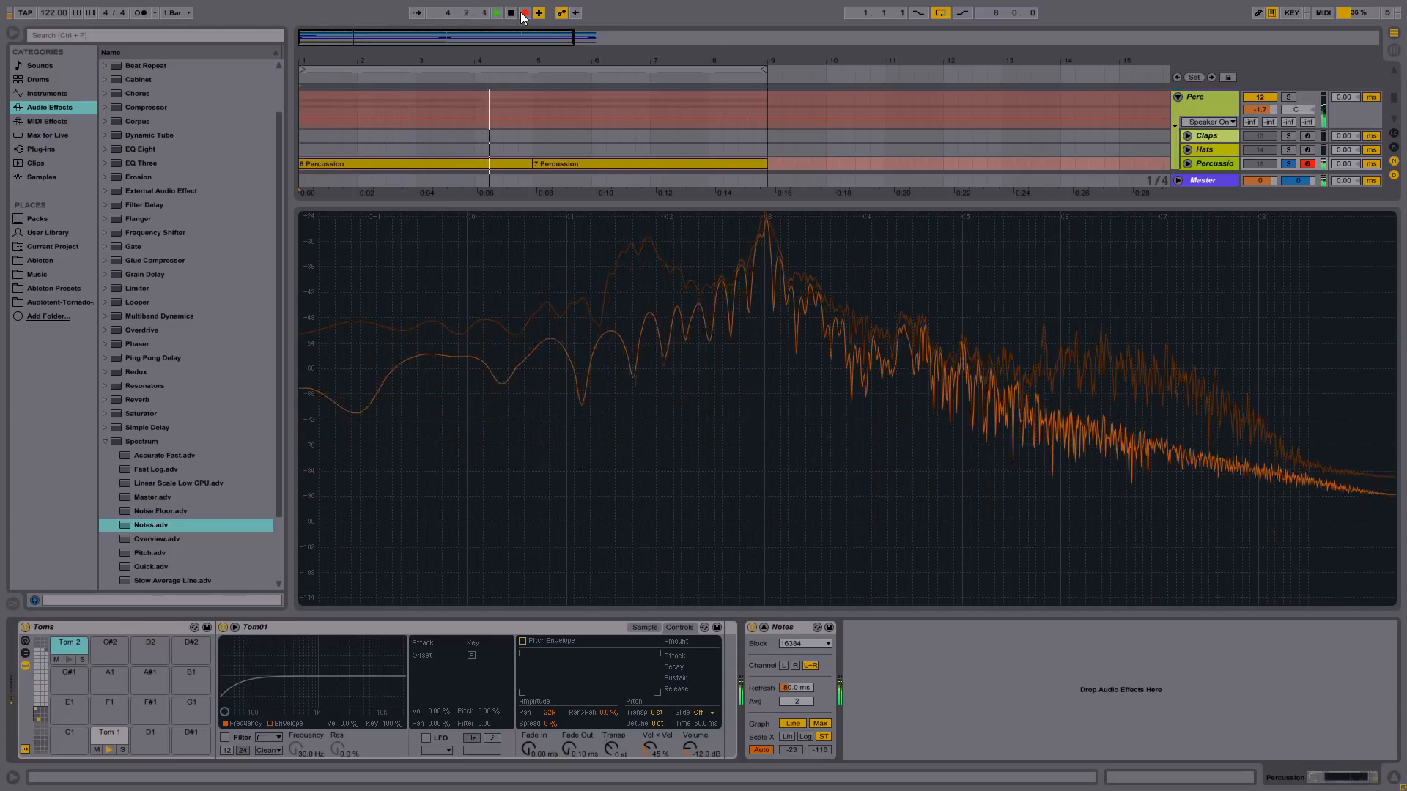
key("space")
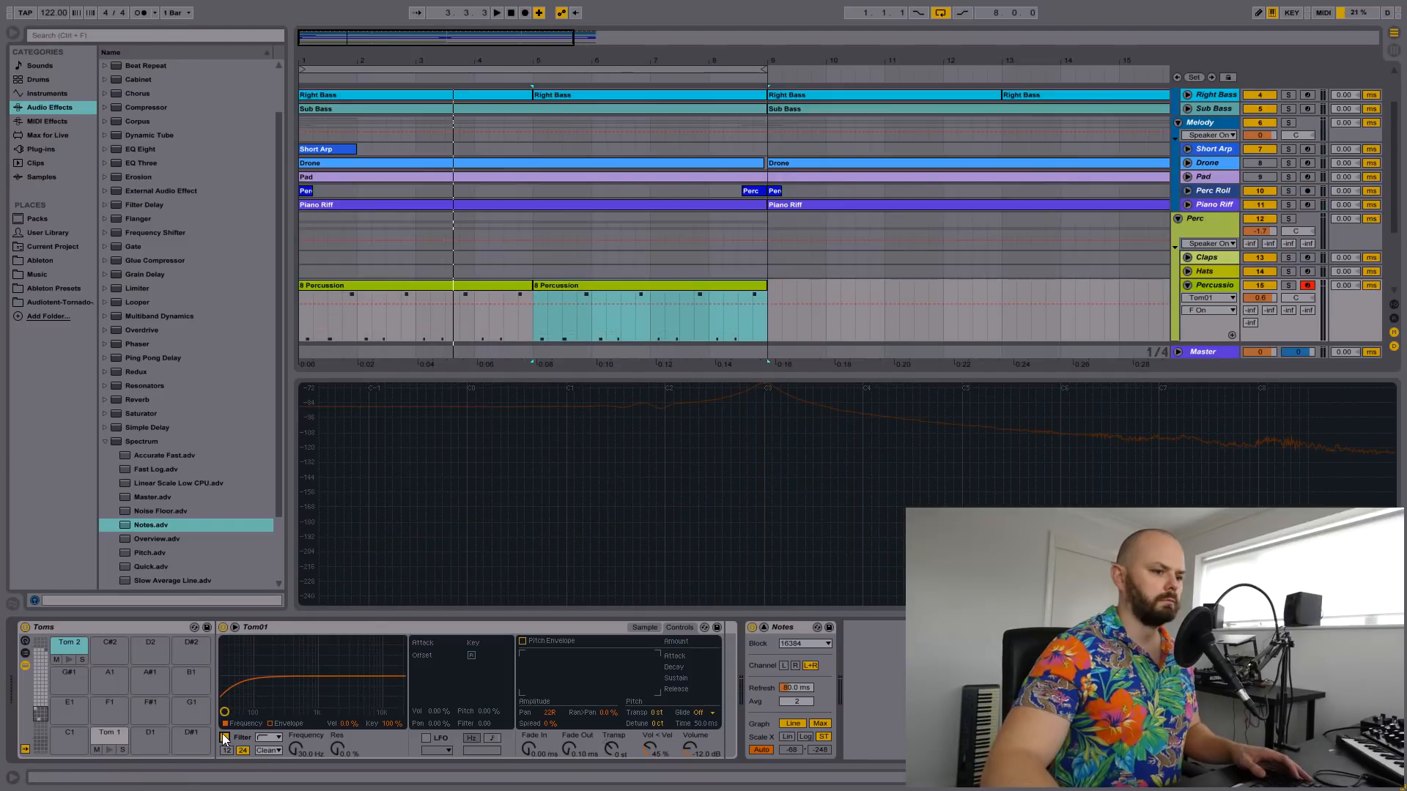
- Enable the filter on Tom 2 and raise its cutoff frequency to about 433 Hz
left_click(224, 737)
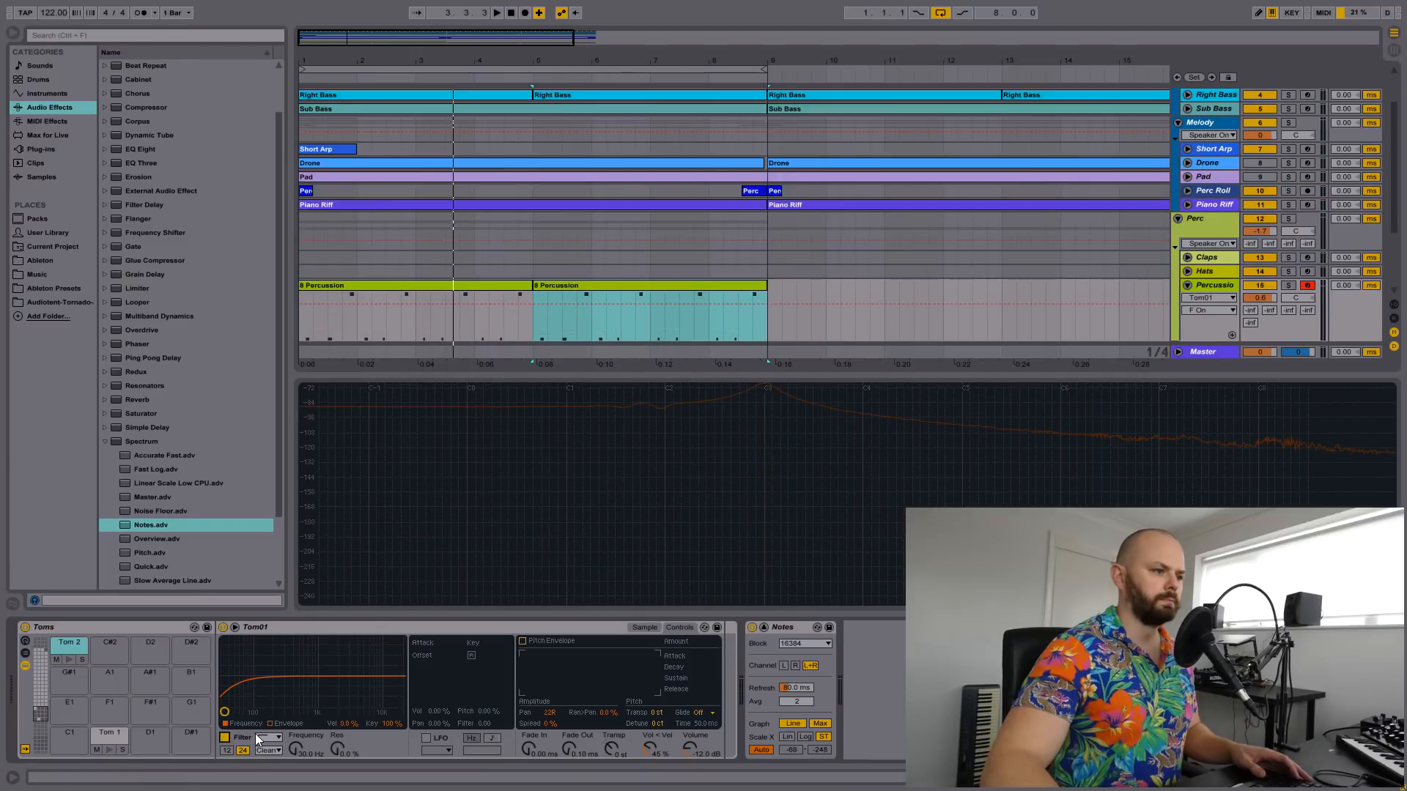
left_click_drag(294, 749, 294, 689)
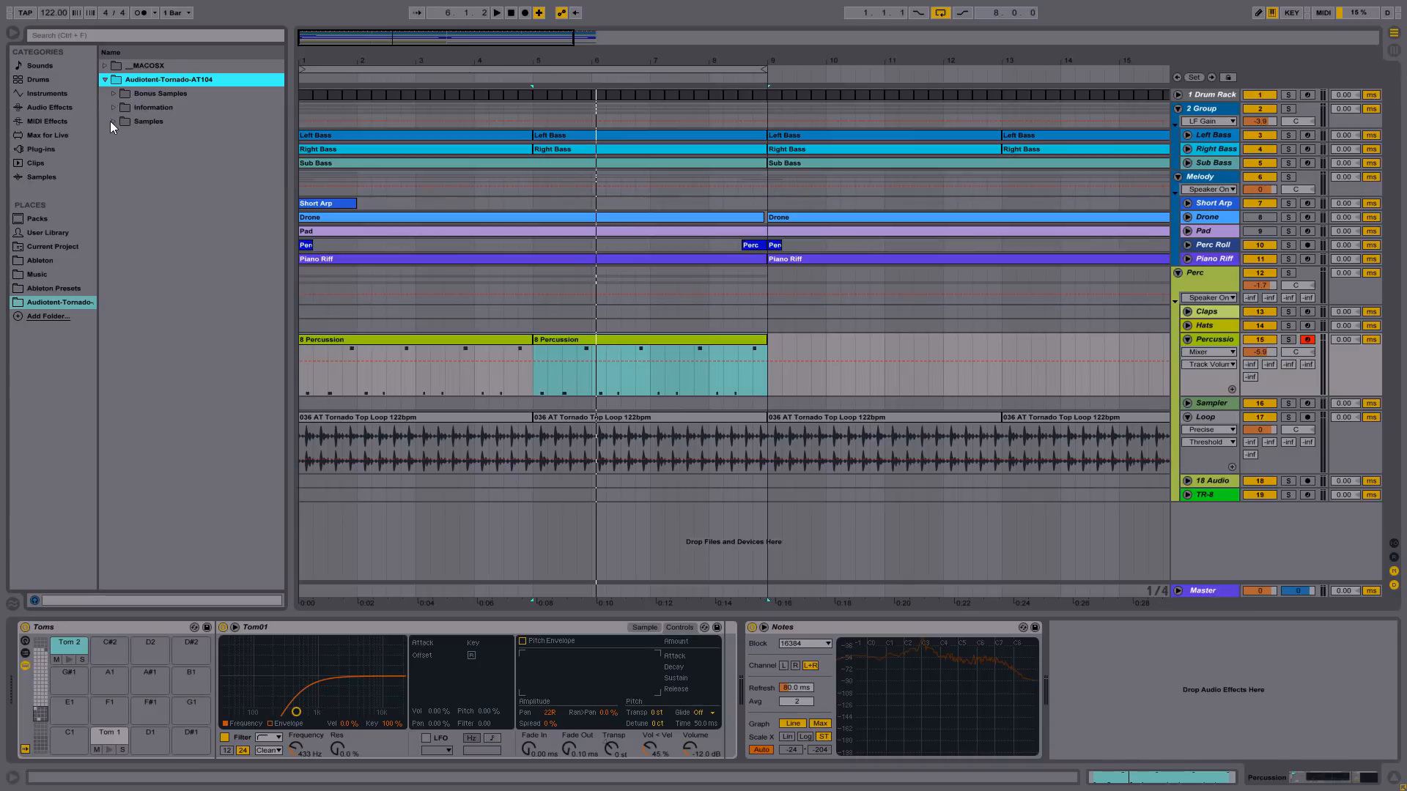
- Audition loops 008 to 011 in the Tornado Samples folder and place 011 AT Tornado Top Loop 122bpm at bar 1 of the 18 Audio track
left_click(112, 122)
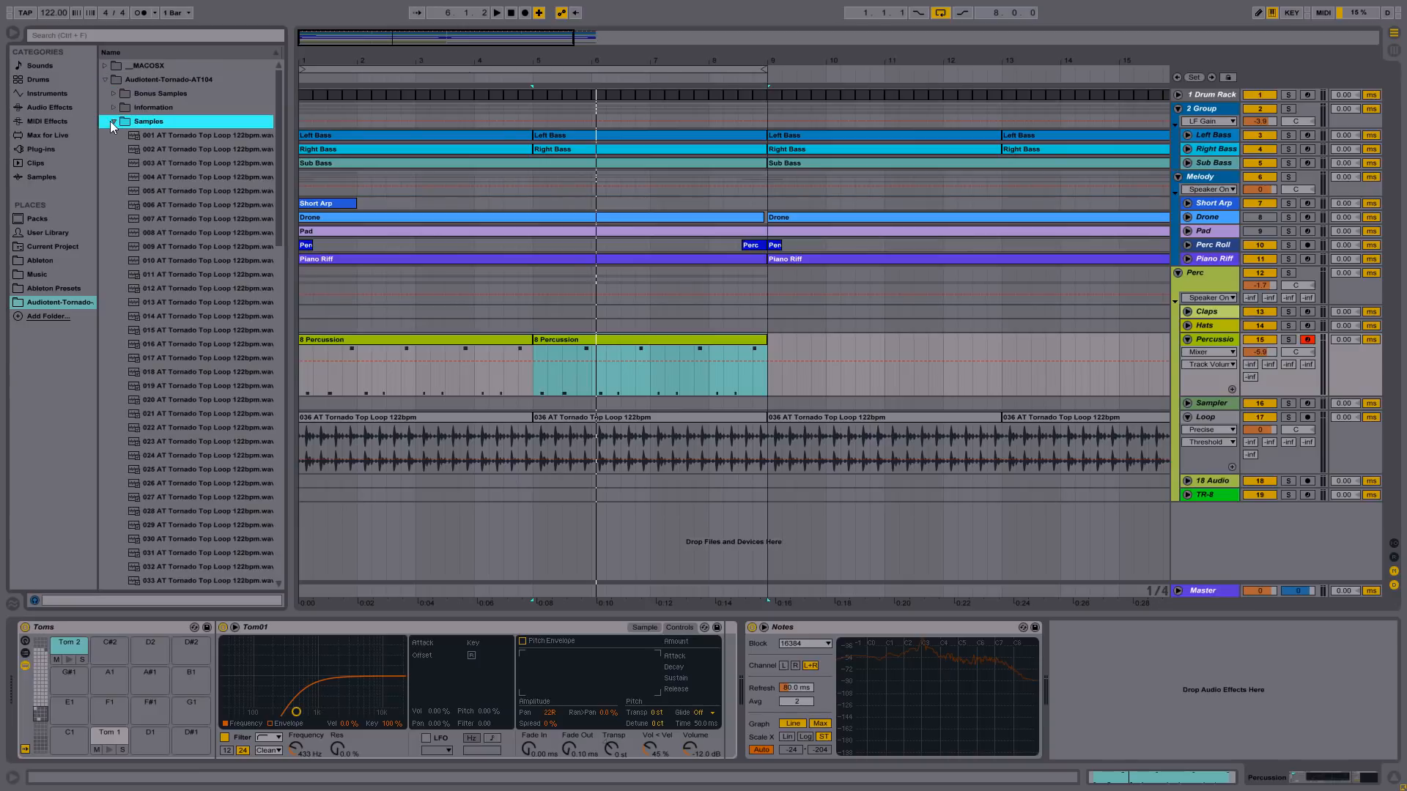
left_click(184, 232)
key("Down")
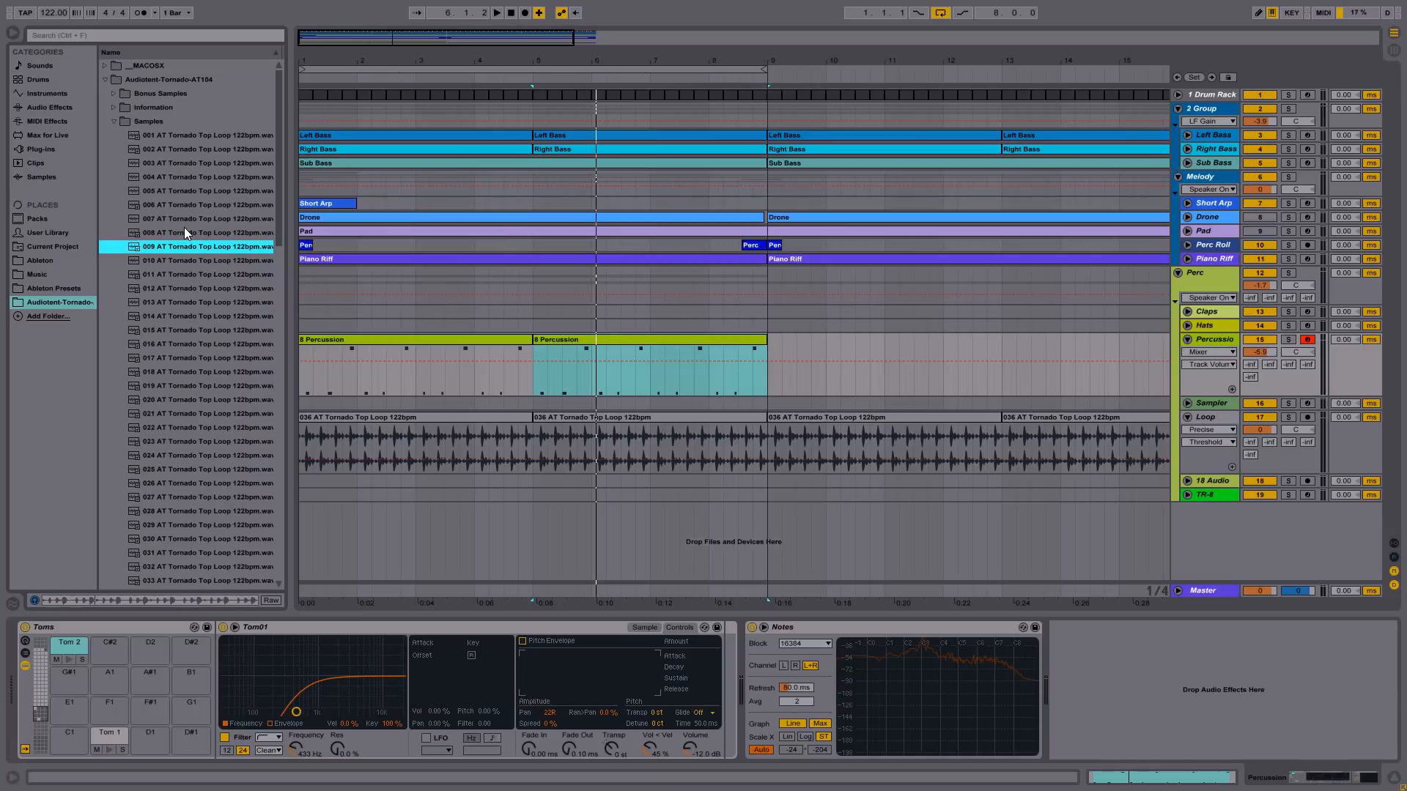
key("Down")
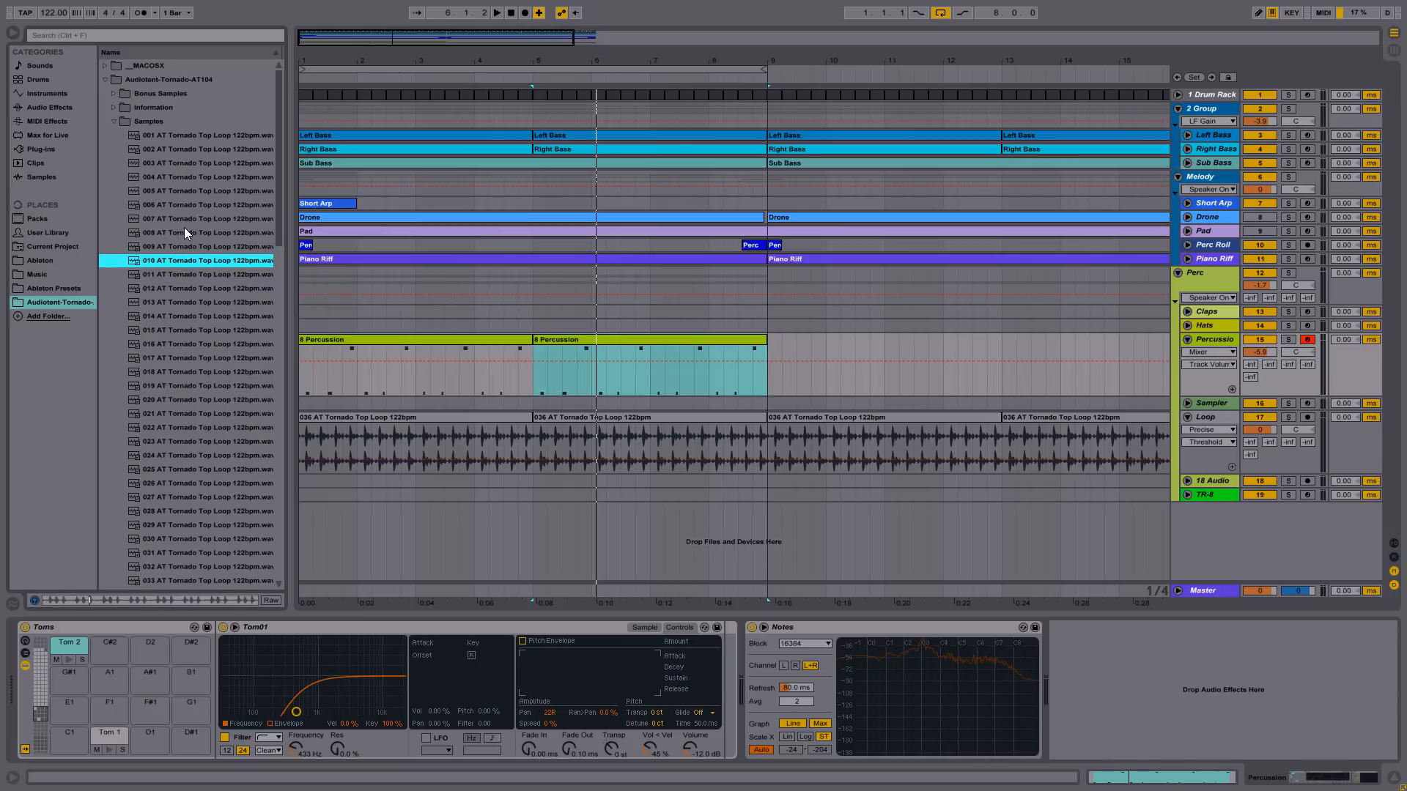
key("Down")
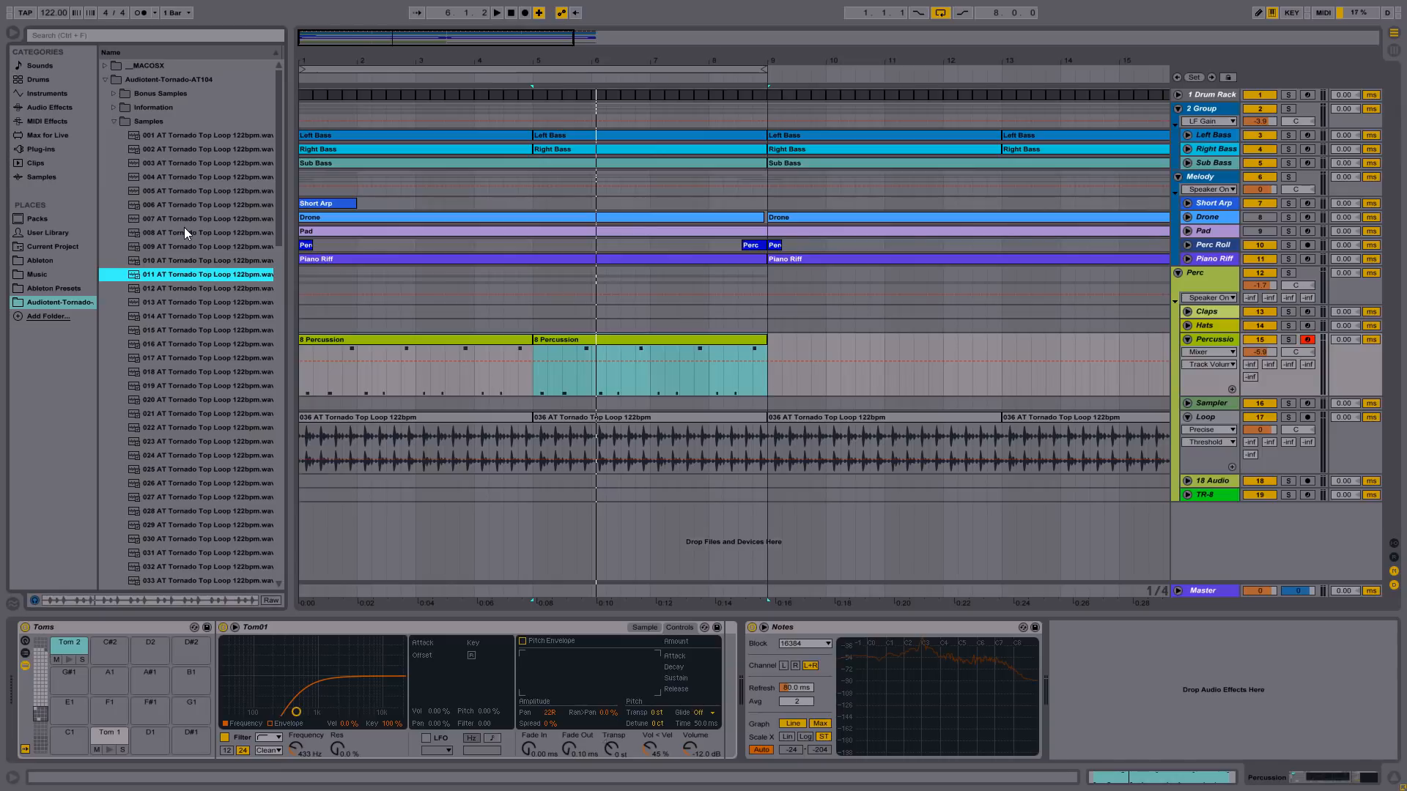
left_click(405, 552)
left_click_drag(138, 280, 302, 483)
left_click(1188, 481)
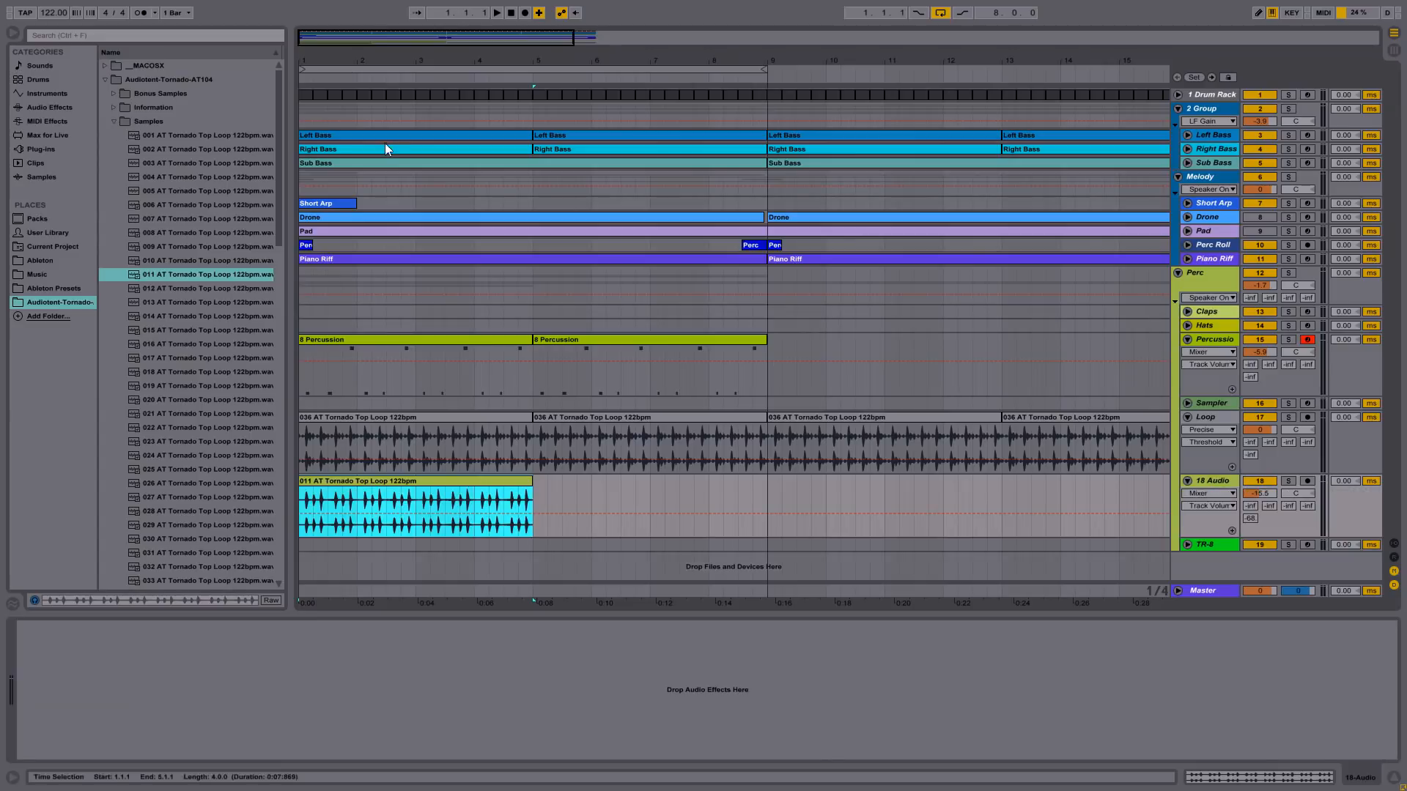
- Play the 18 Audio track soloed, cut its loop clip down to the first beat and show the clip's fades
left_click_drag(310, 64, 309, 62)
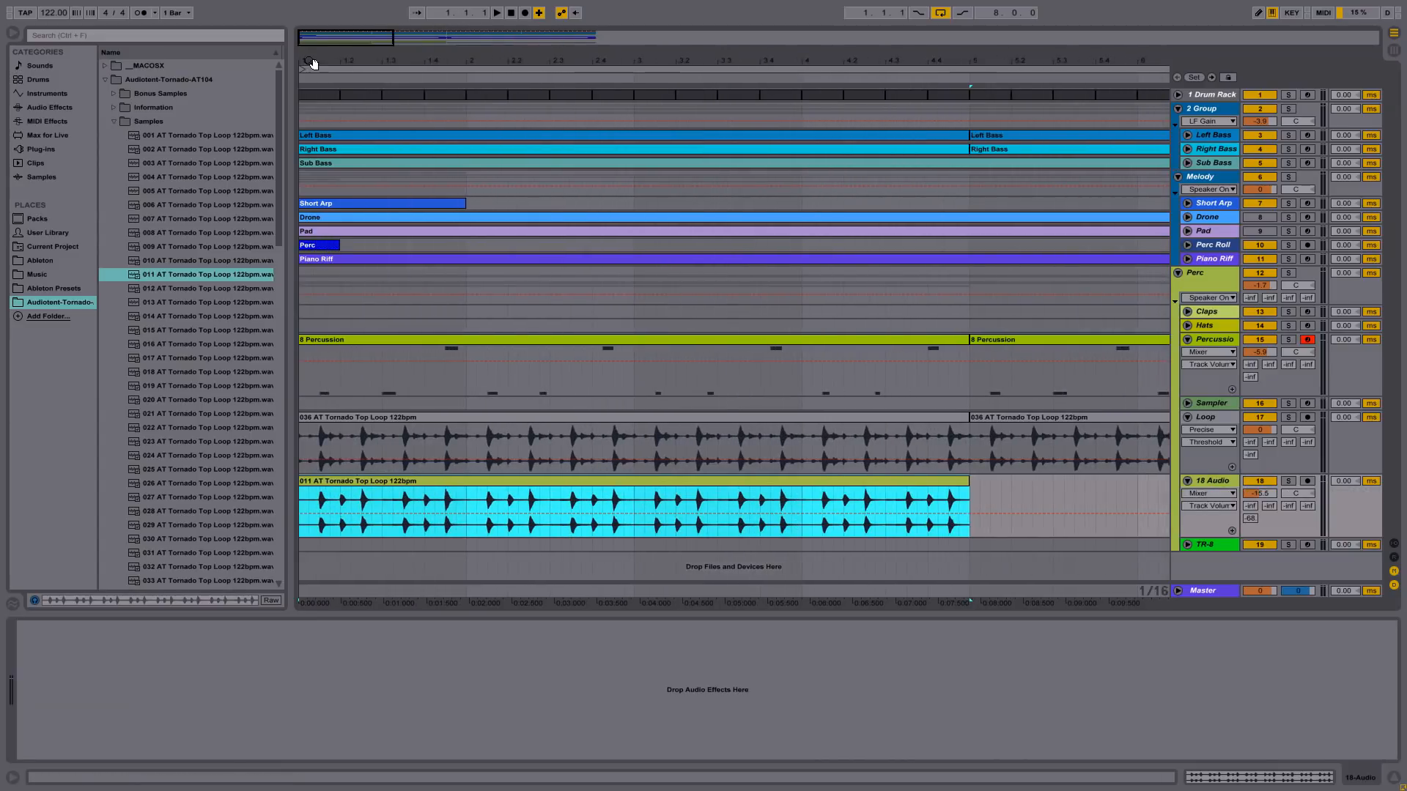
left_click(1288, 481)
key("space")
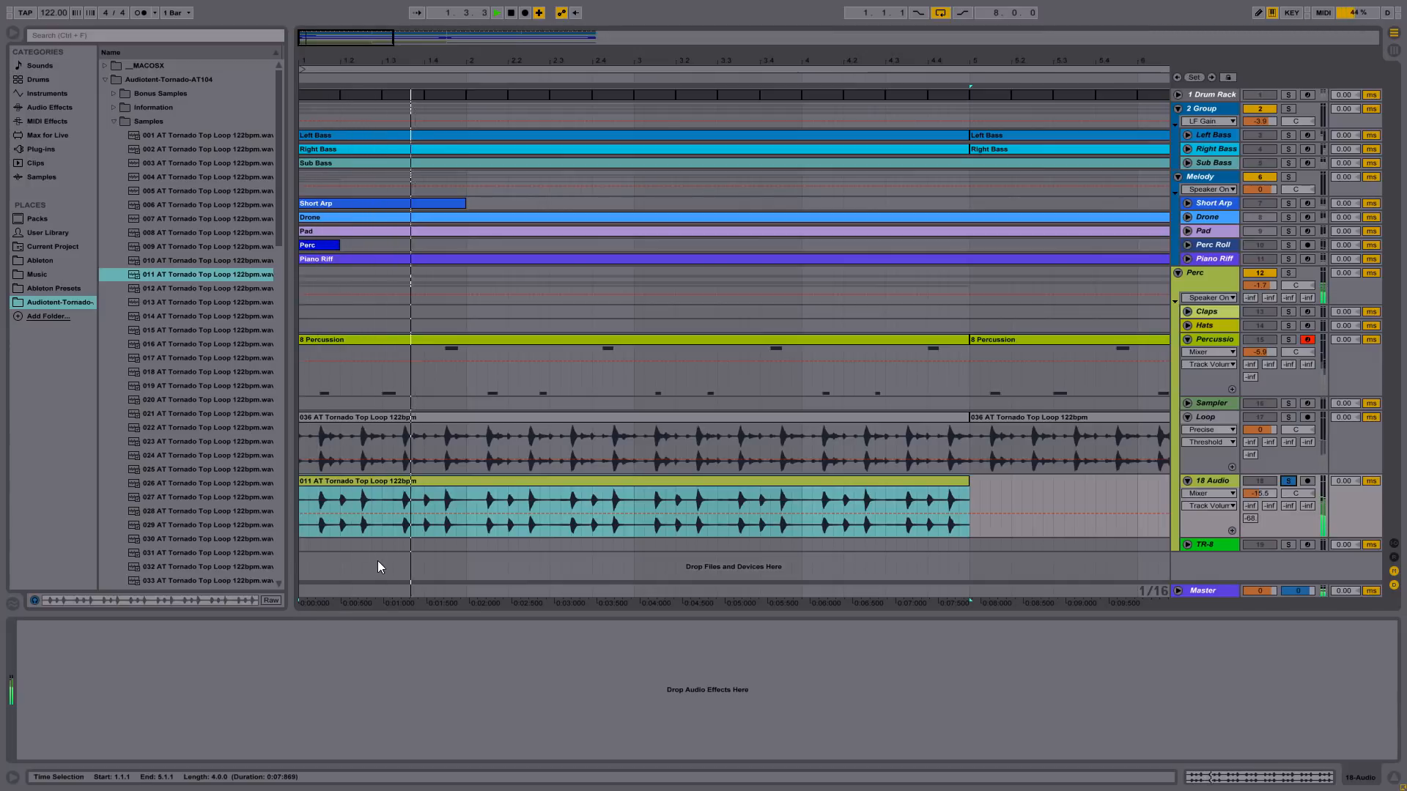
left_click_drag(324, 54, 398, 59)
left_click(463, 529)
left_click_drag(463, 529, 472, 529)
key("ctrl+e")
left_click(503, 481, "shift")
key("Delete")
right_click(428, 498)
left_click(452, 520)
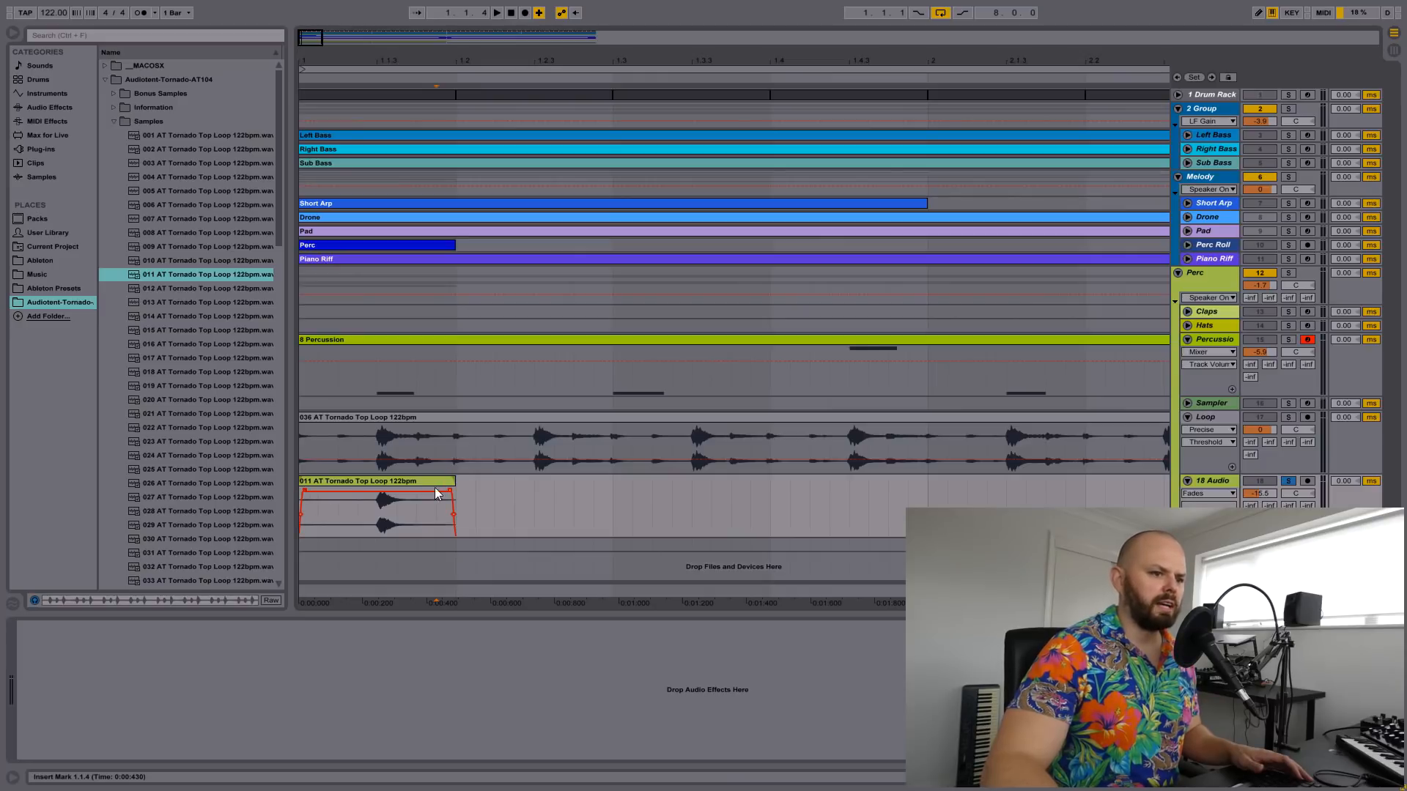
- Duplicate the one-beat slice on the 18 Audio track until it fills bars 1 to 8
left_click_drag(461, 491, 323, 497)
mouse_move(474, 51)
left_mouse_down()
mouse_move(474, 24)
mouse_move(475, 44)
left_mouse_up()
key("ctrl+d")
key("ctrl+d")
key("ctrl+d")
key("ctrl+d")
key("ctrl+d")
key("ctrl+d")
key("ctrl+d")
left_click(320, 489, "shift")
key("ctrl+d")
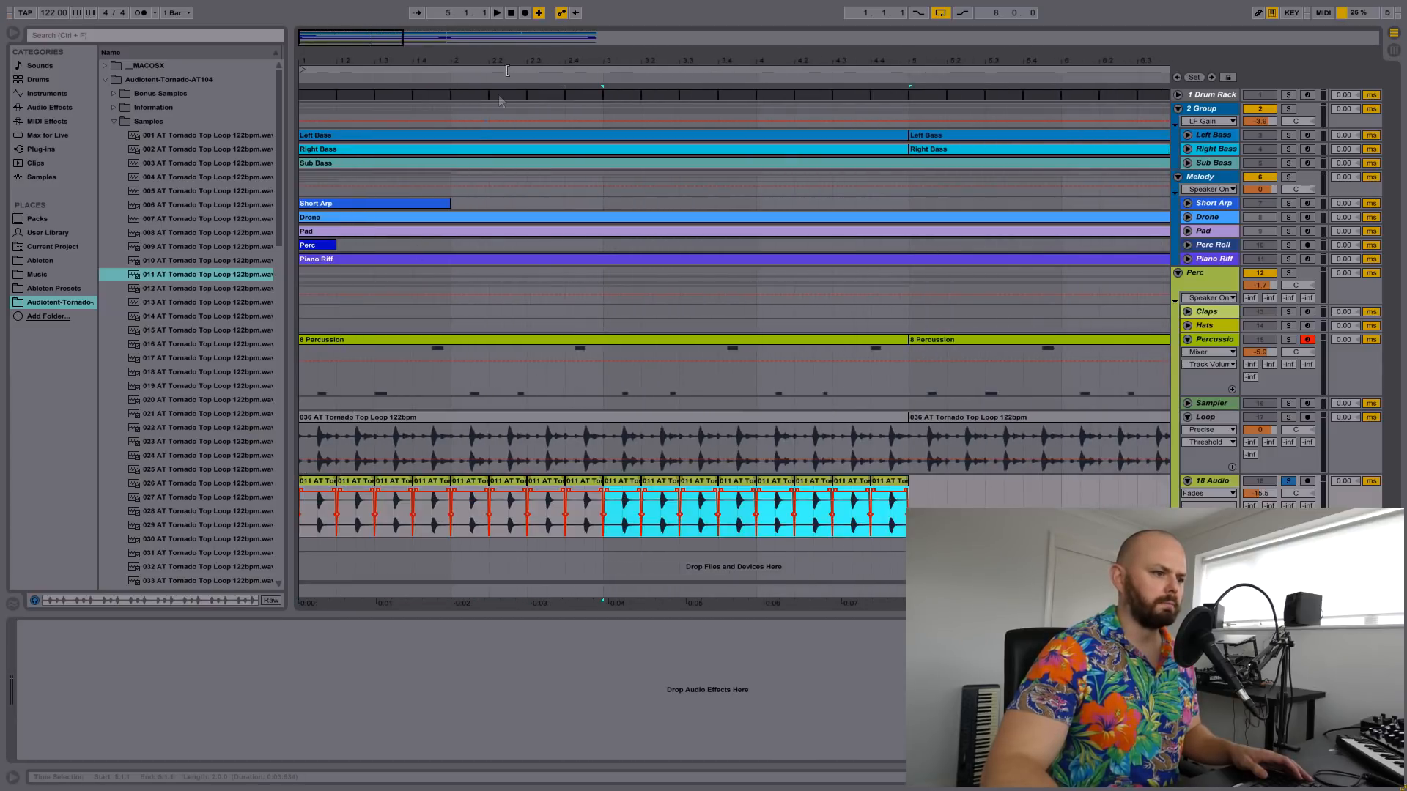
left_click_drag(517, 63, 517, 47)
key("ctrl+d")
key("ctrl+d")
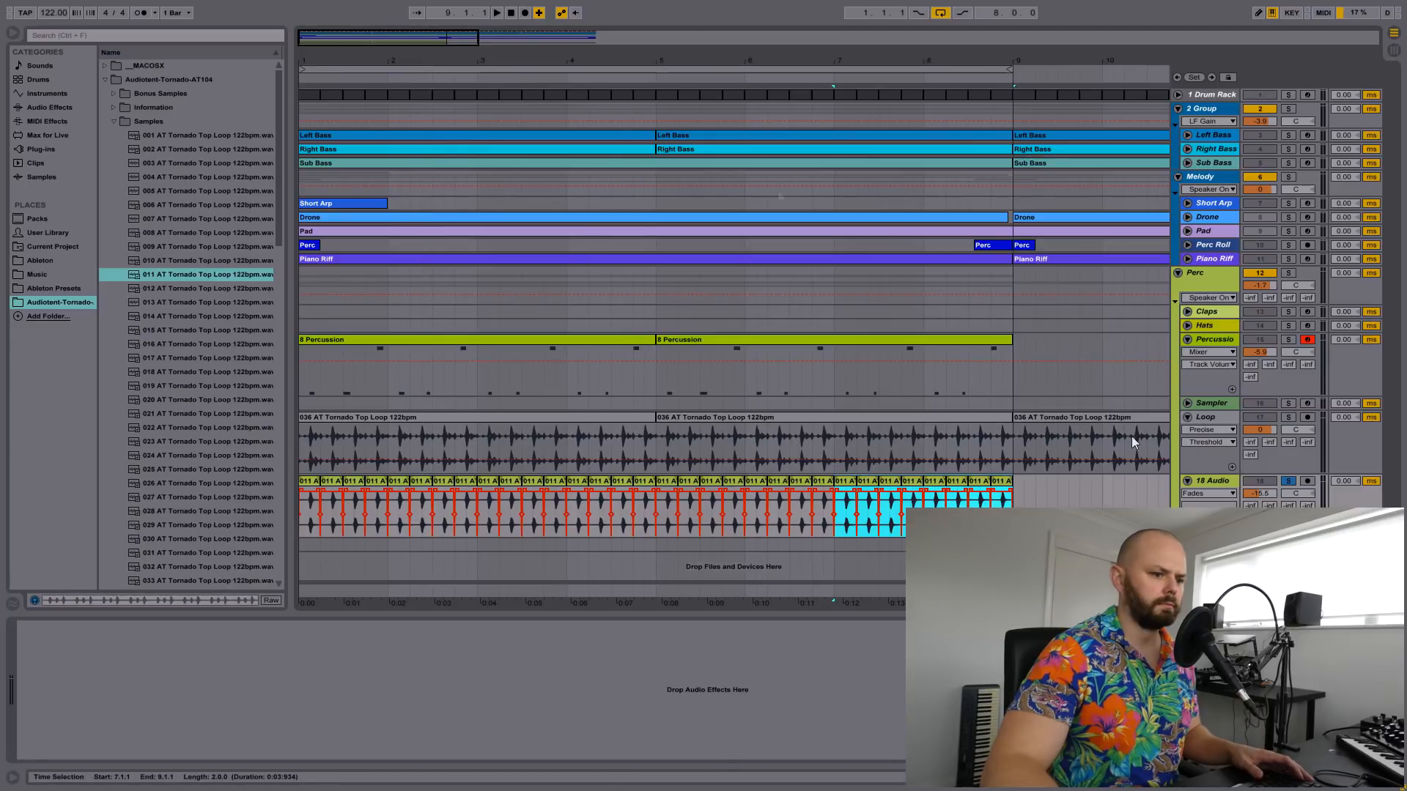
- Balance the percussion in full playback: Percussion at -16.3 dB, Loop at -2.4 dB and 18 Audio at -11.9 dB
left_click(1288, 481)
left_click(516, 11)
key("space")
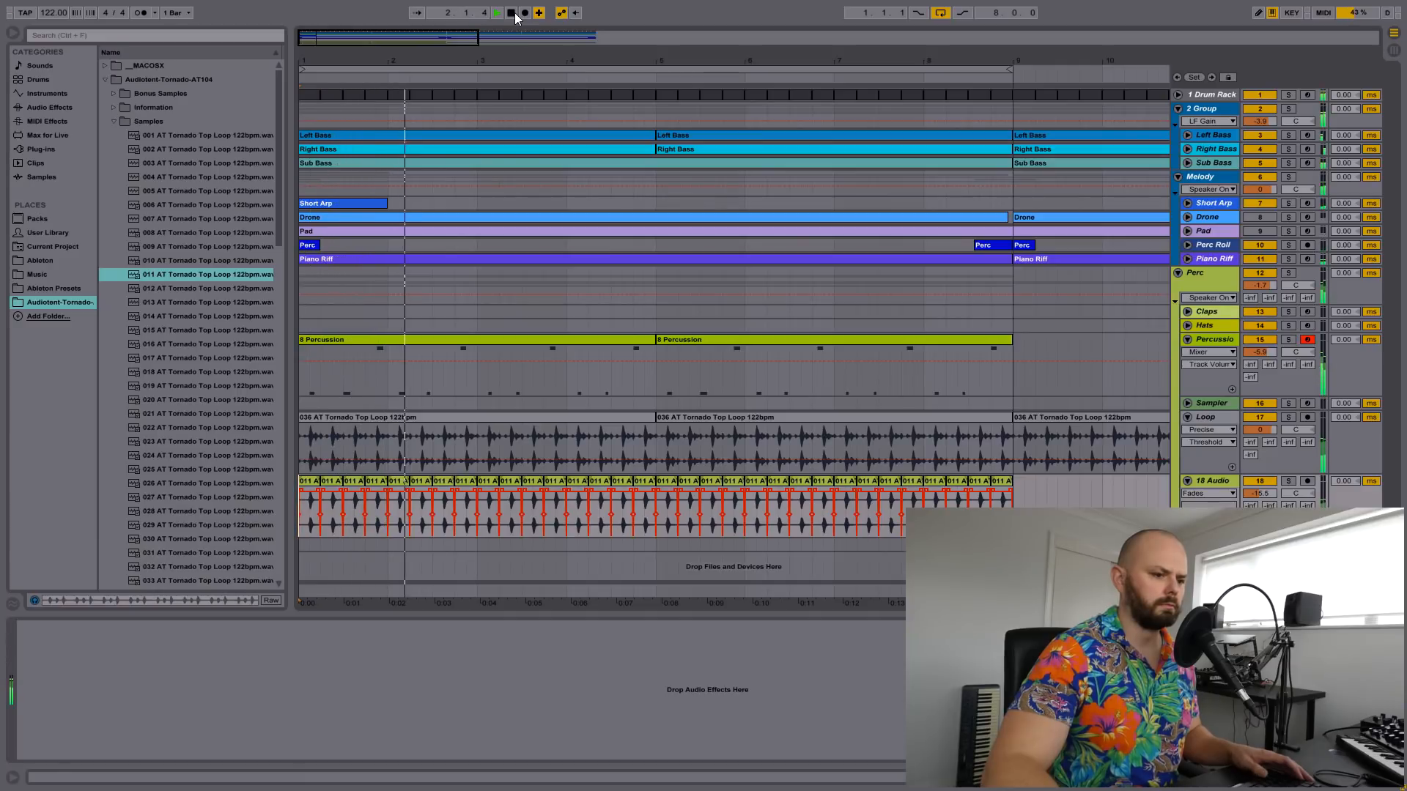
left_click_drag(1254, 353, 1255, 380)
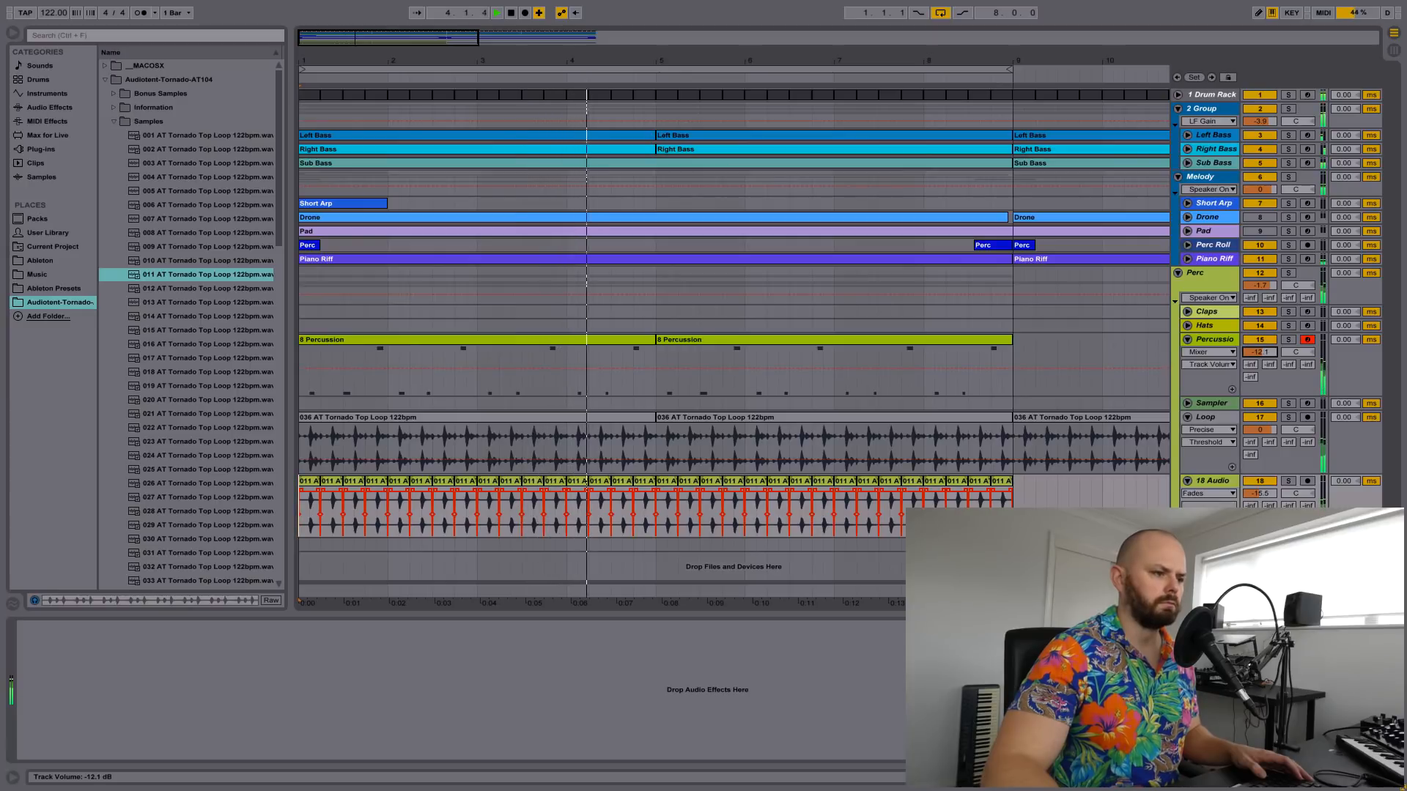
left_click_drag(1257, 430, 1258, 439)
left_click_drag(1260, 354, 1260, 360)
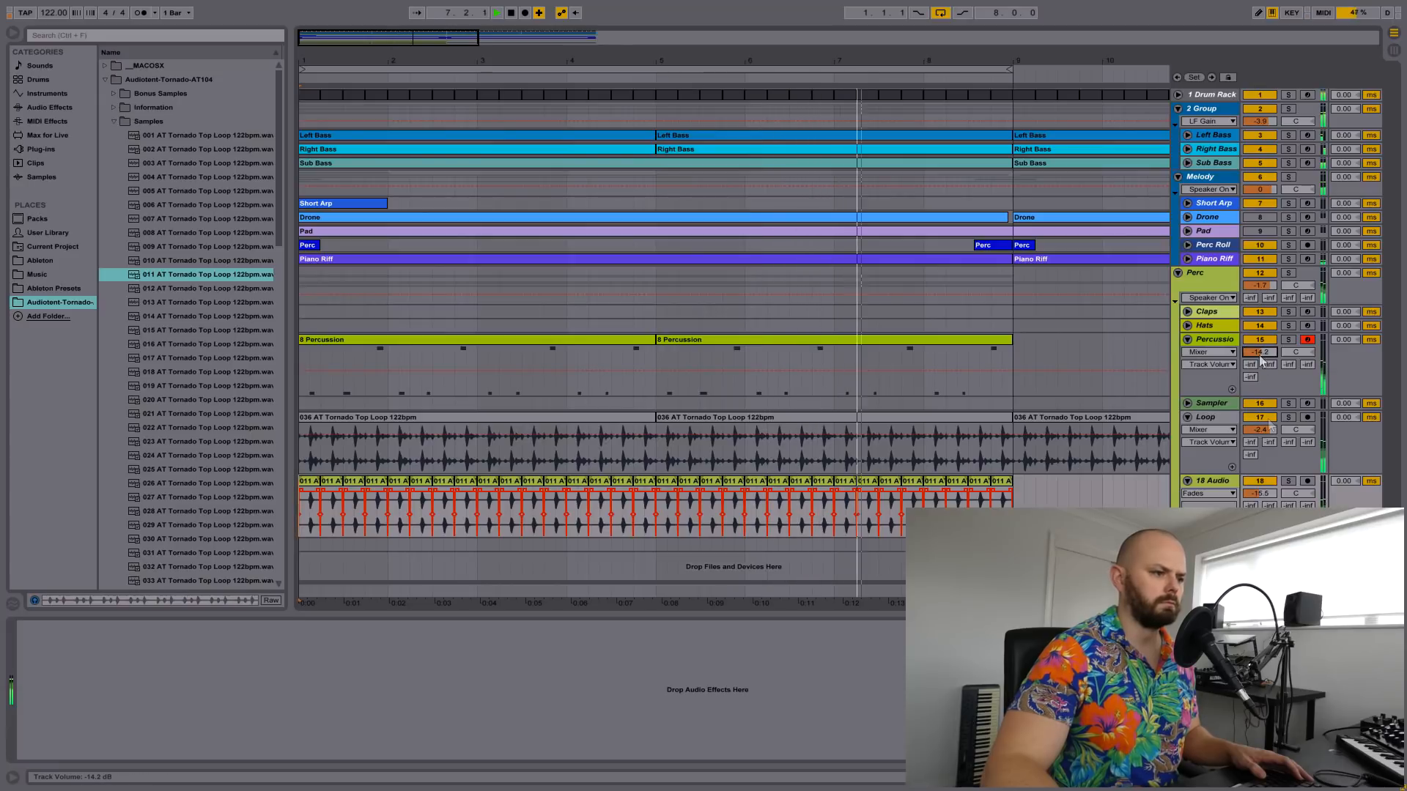
left_click_drag(1260, 493, 1260, 489)
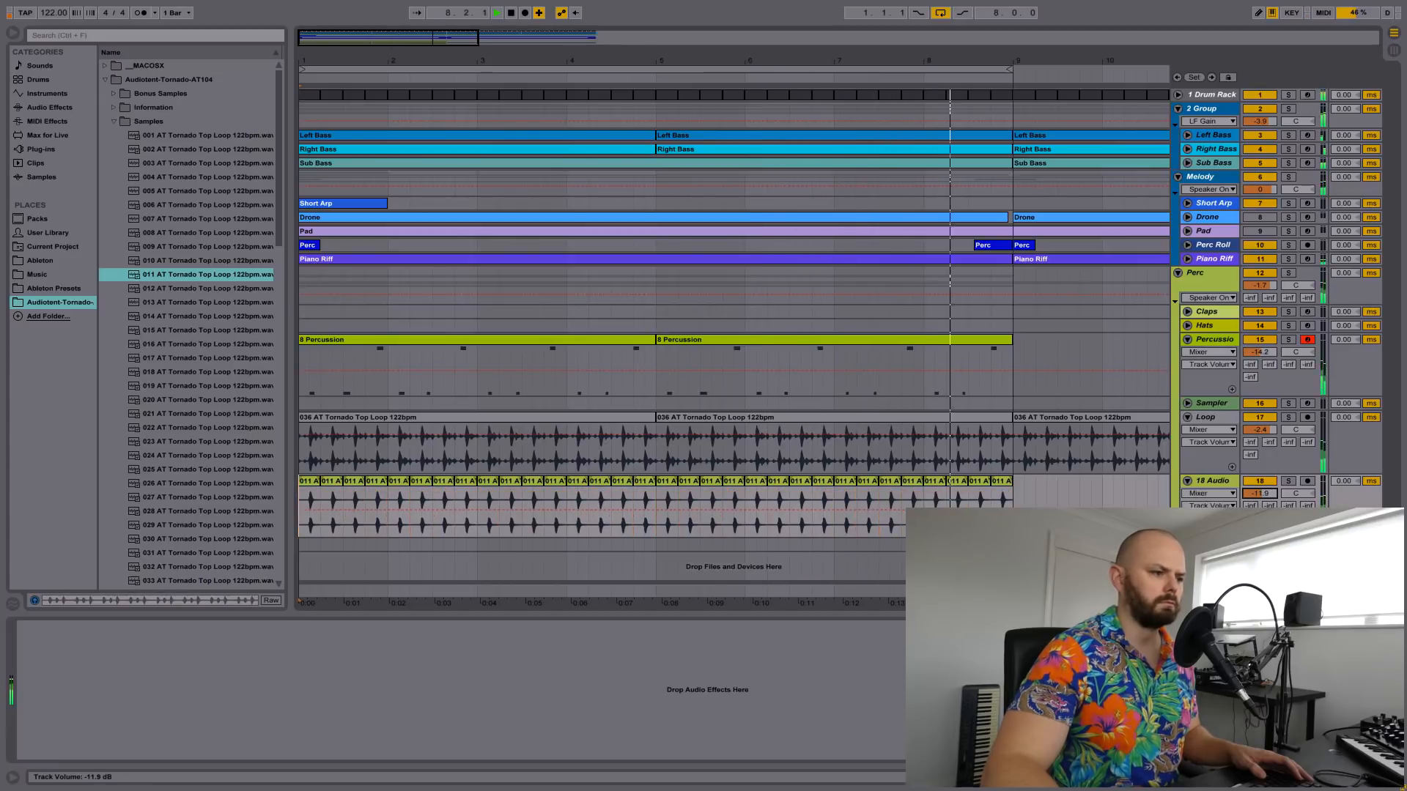
left_click_drag(1260, 352, 1260, 361)
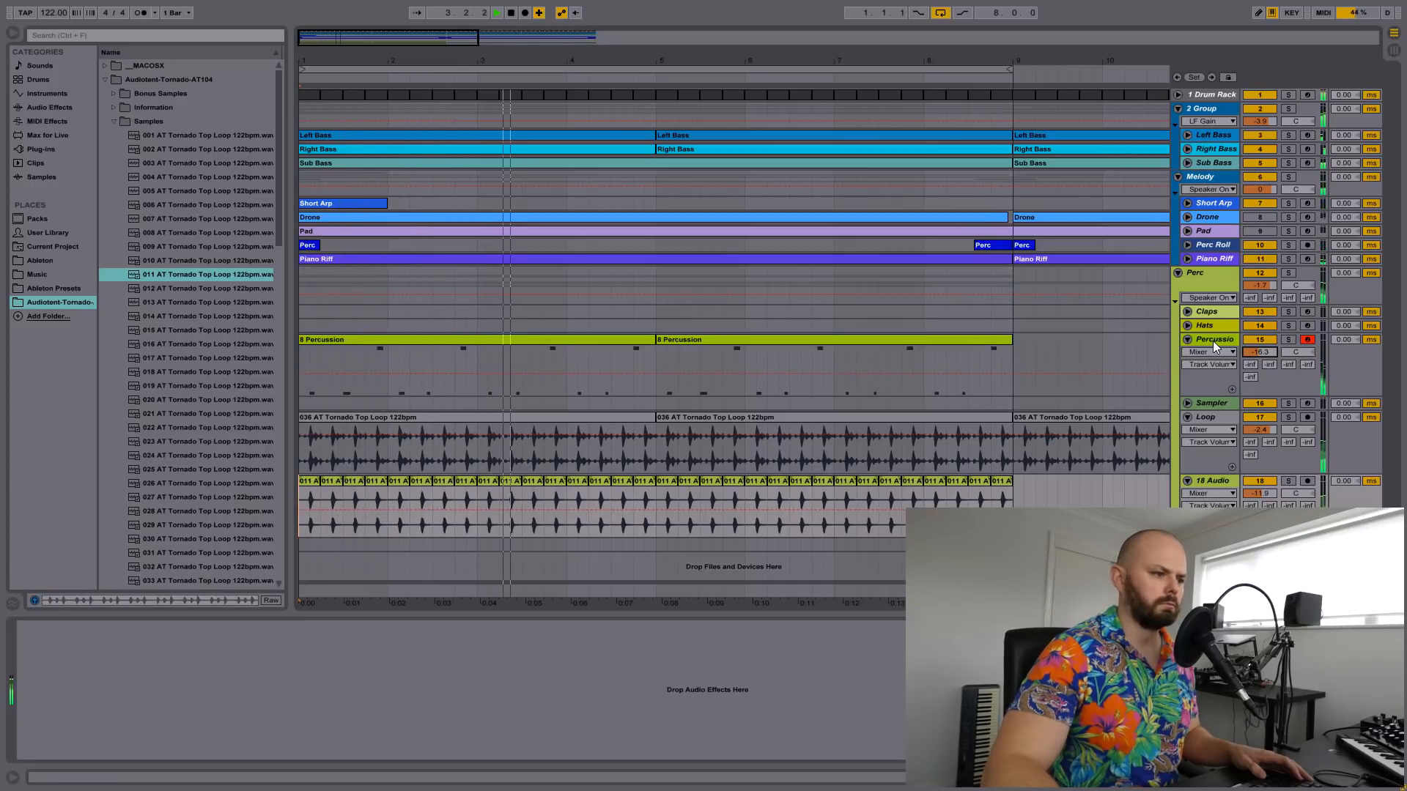
key("space")
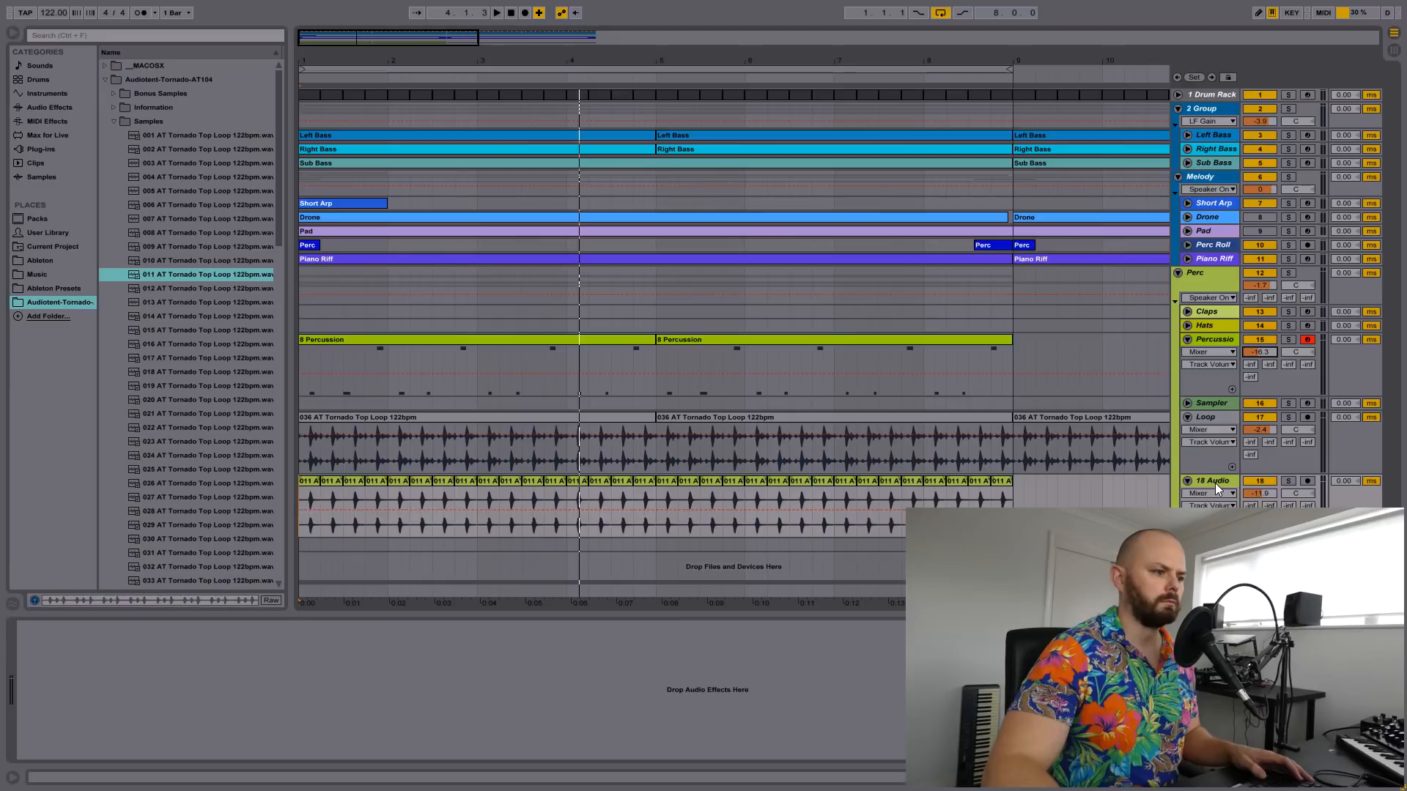
- Add a Simple Delay to the 18 Audio track and play the track soloed
left_click(1215, 484)
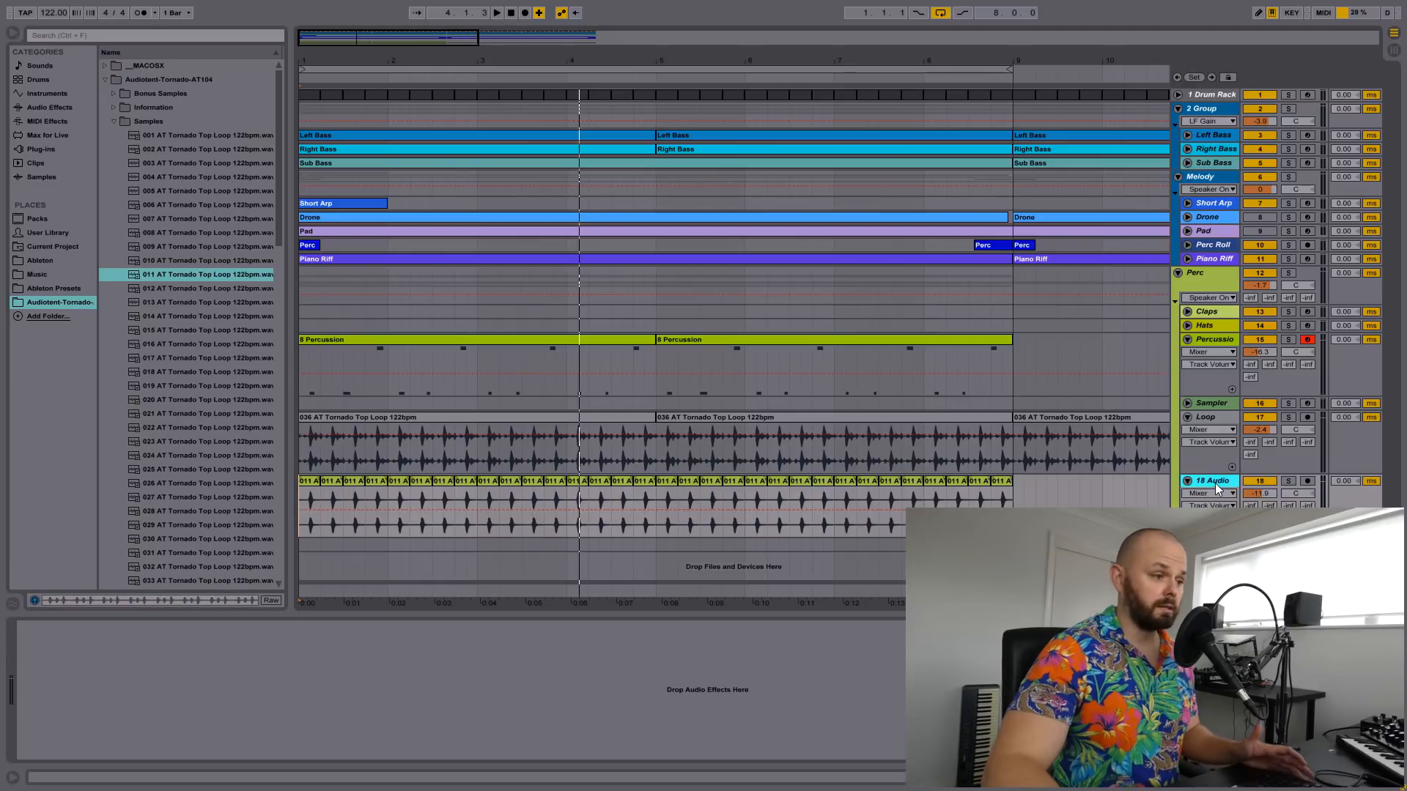
left_click(50, 107)
left_click(116, 428)
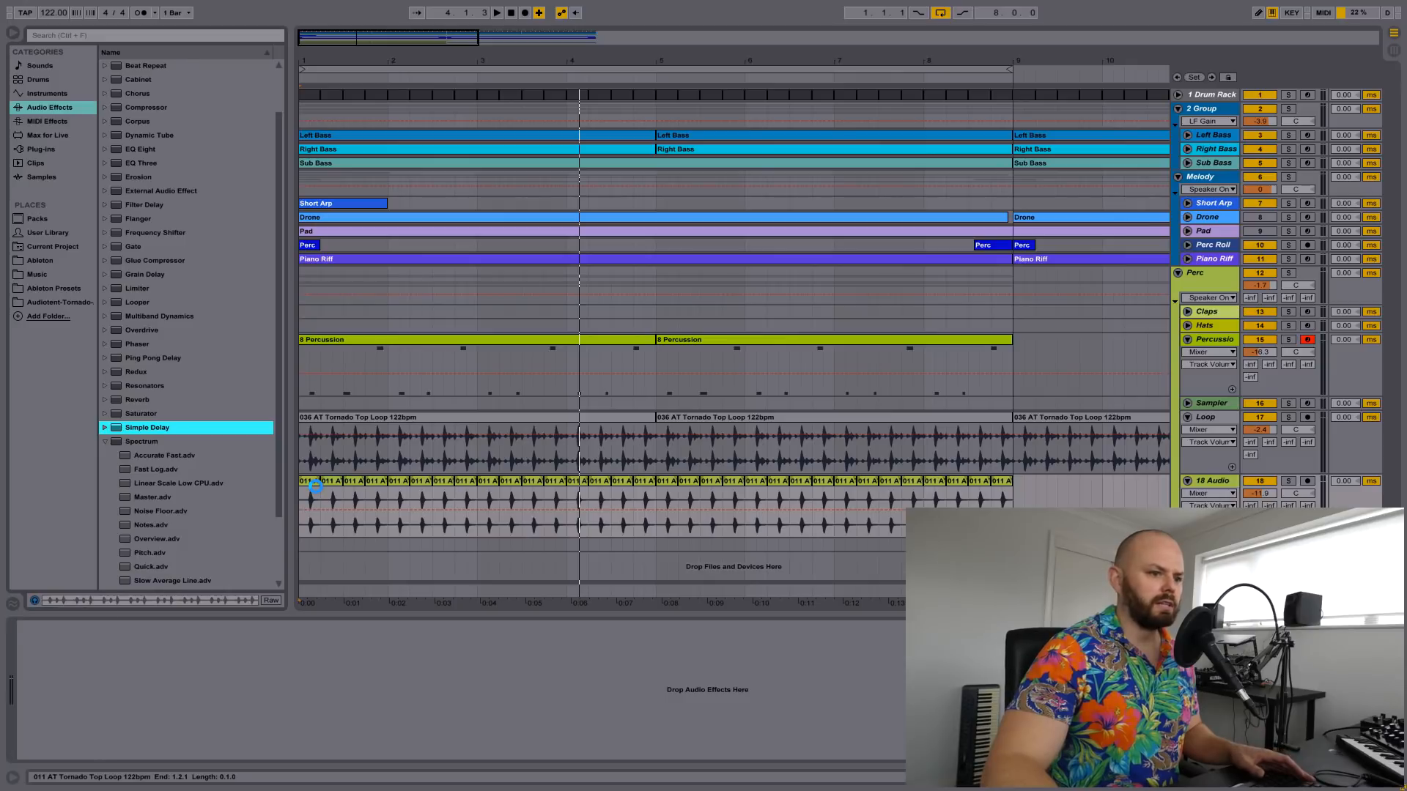
left_click(1289, 481)
key("space")
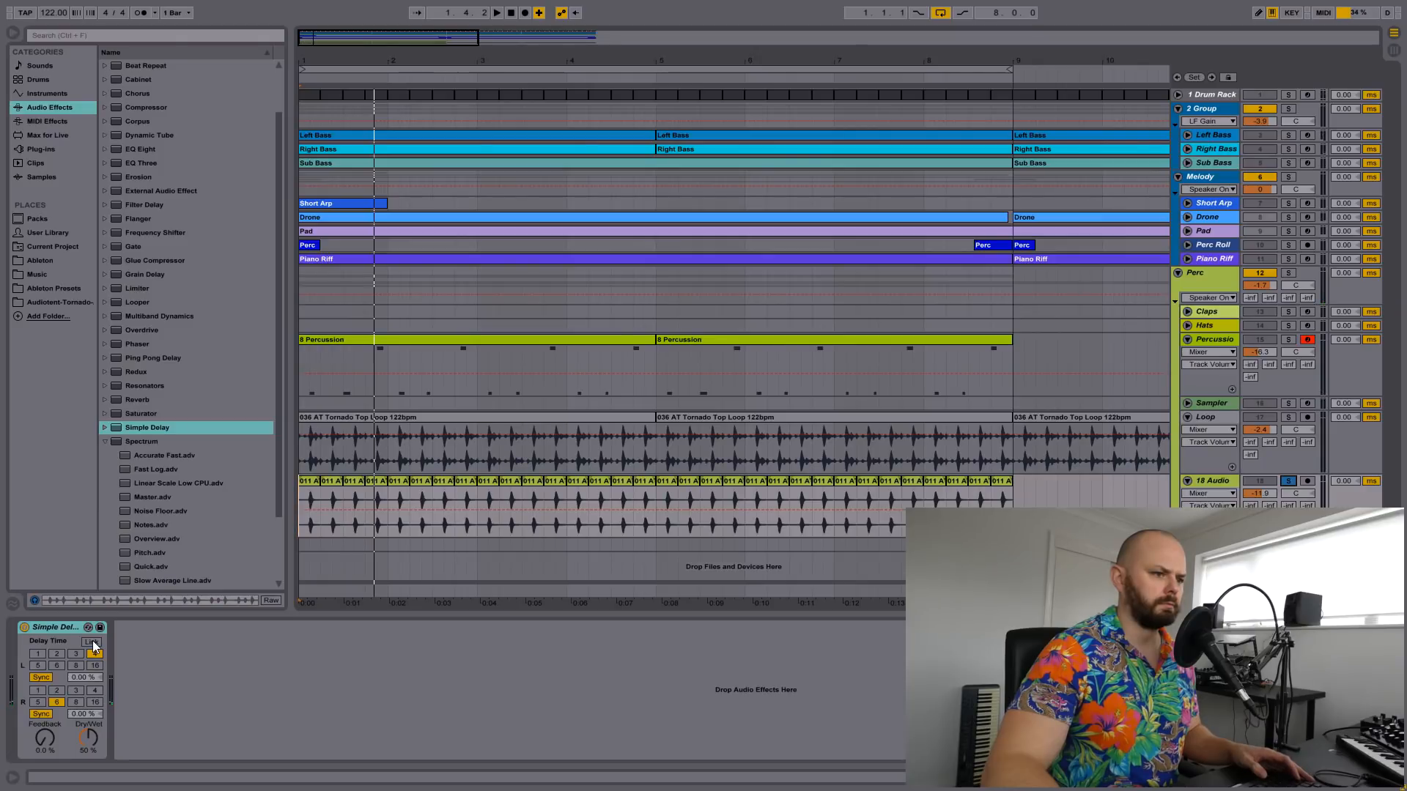
- Link the Simple Delay's channels, set the delay time to 1 and play the soloed track
left_click(92, 640)
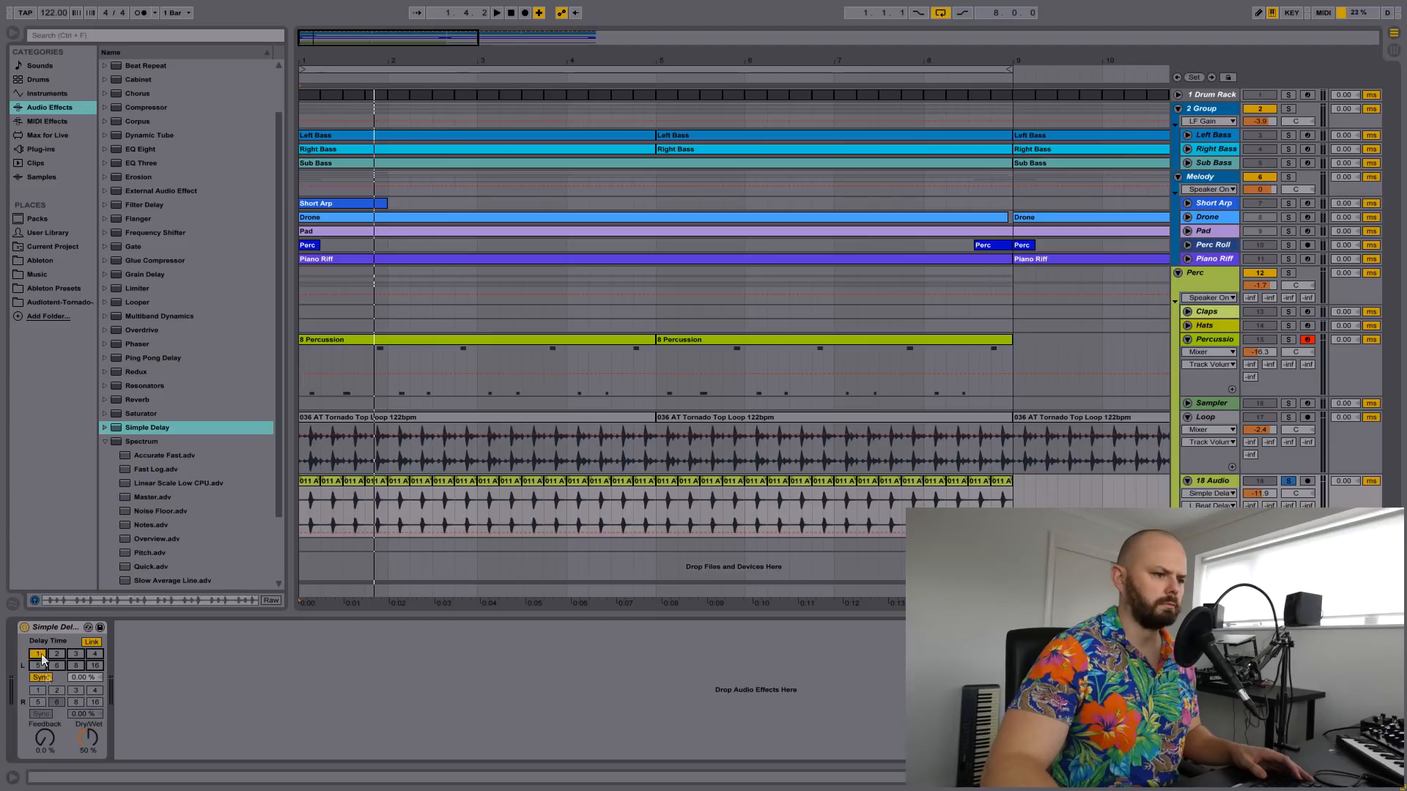
key("space")
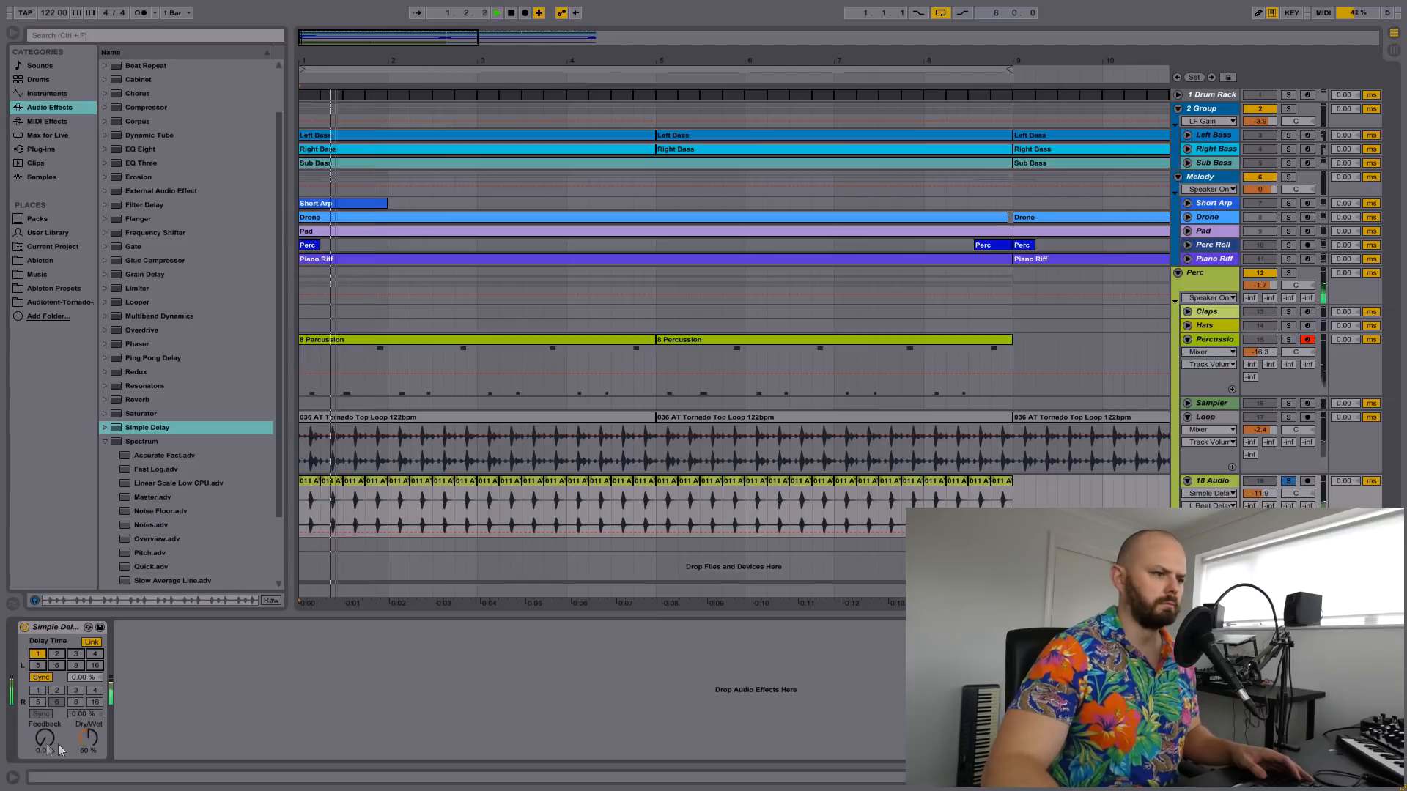
- Set the Simple Delay's feedback to 31 % and dry/wet to 29 %, and lower Percussion to -17.4 dB during full playback
left_click_drag(45, 738, 88, 758)
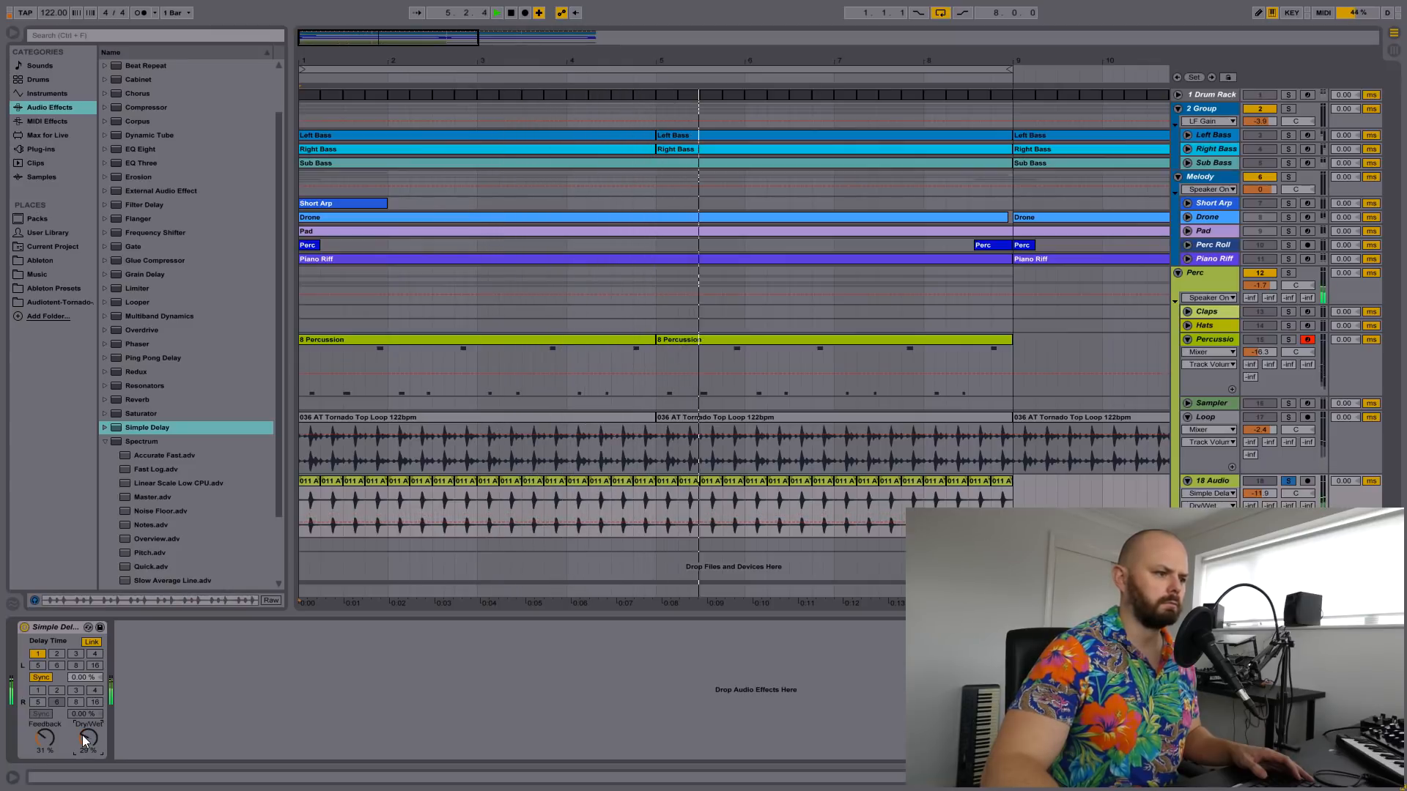
left_click(1287, 481)
key("space")
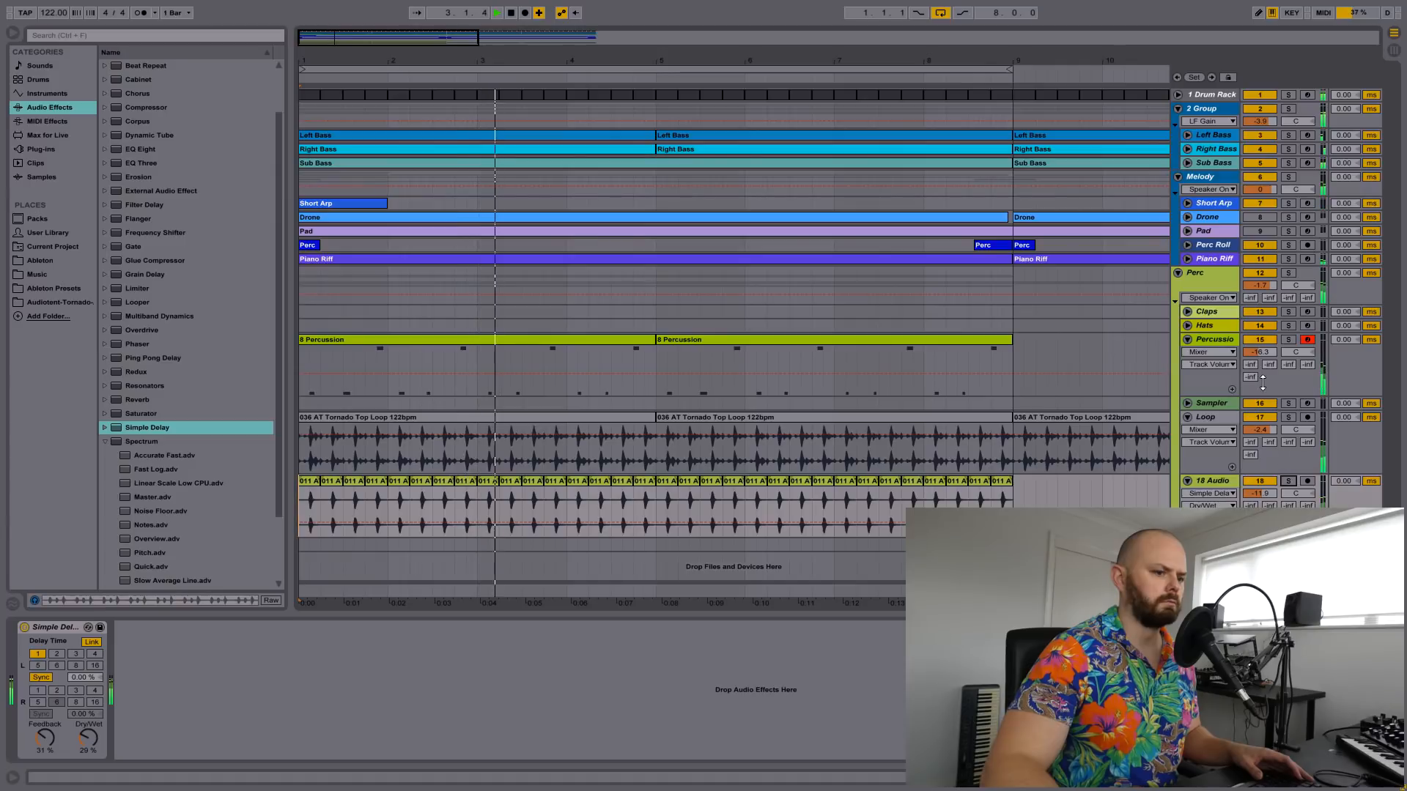
left_click_drag(1251, 352, 1251, 357)
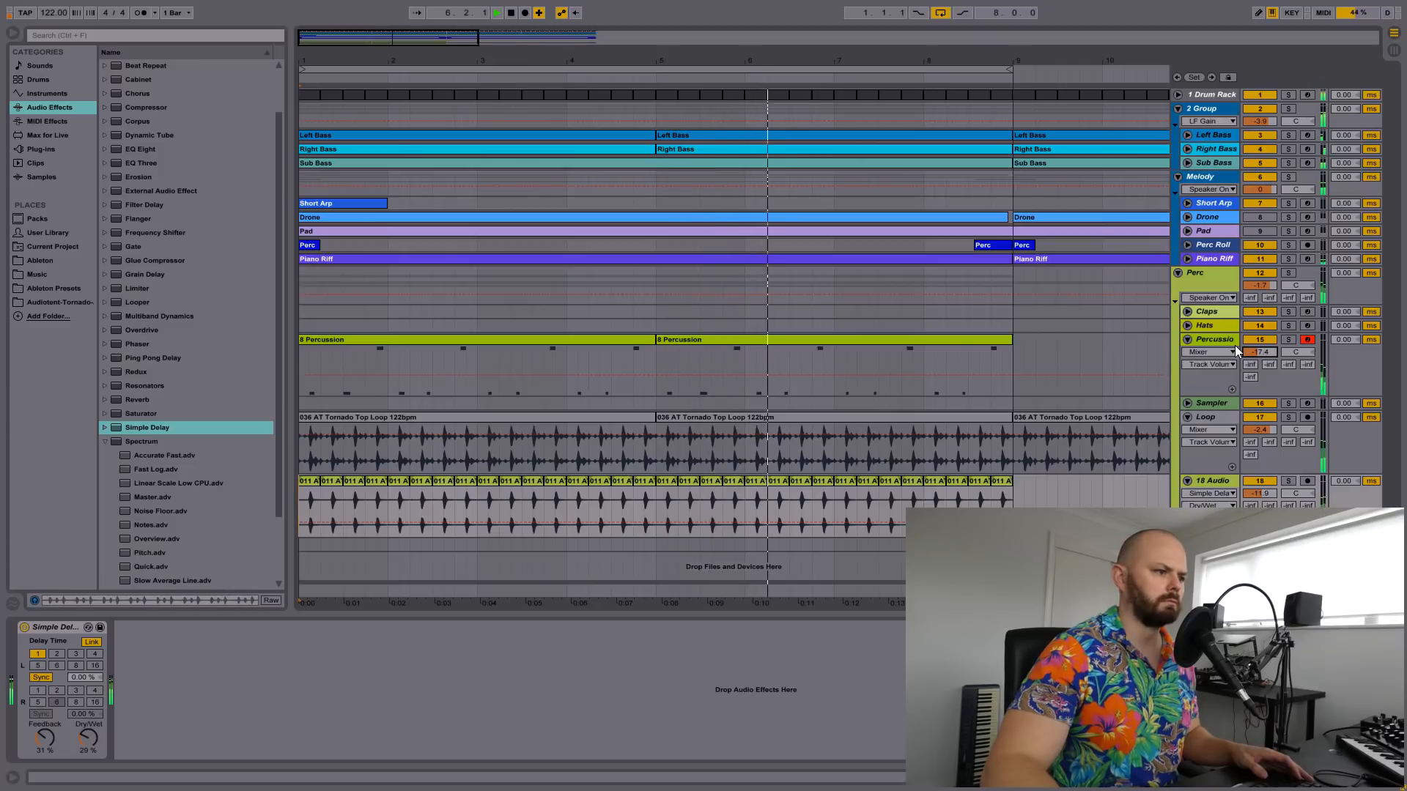
key("space")
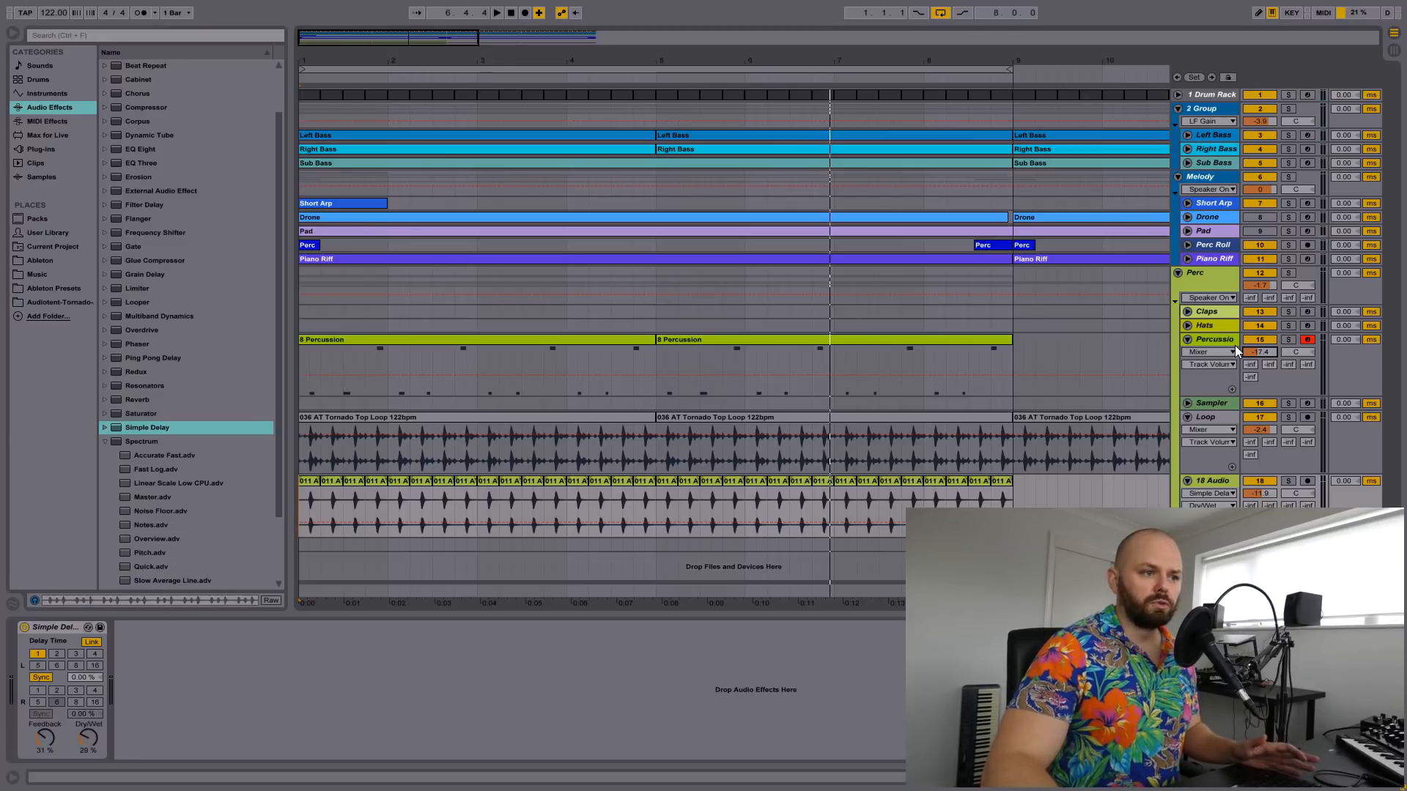
- Duplicate bars 1 to 8 of the Percussion, Loop and 18 Audio tracks into bars 9 to 16
left_click_drag(1047, 60, 1047, 22)
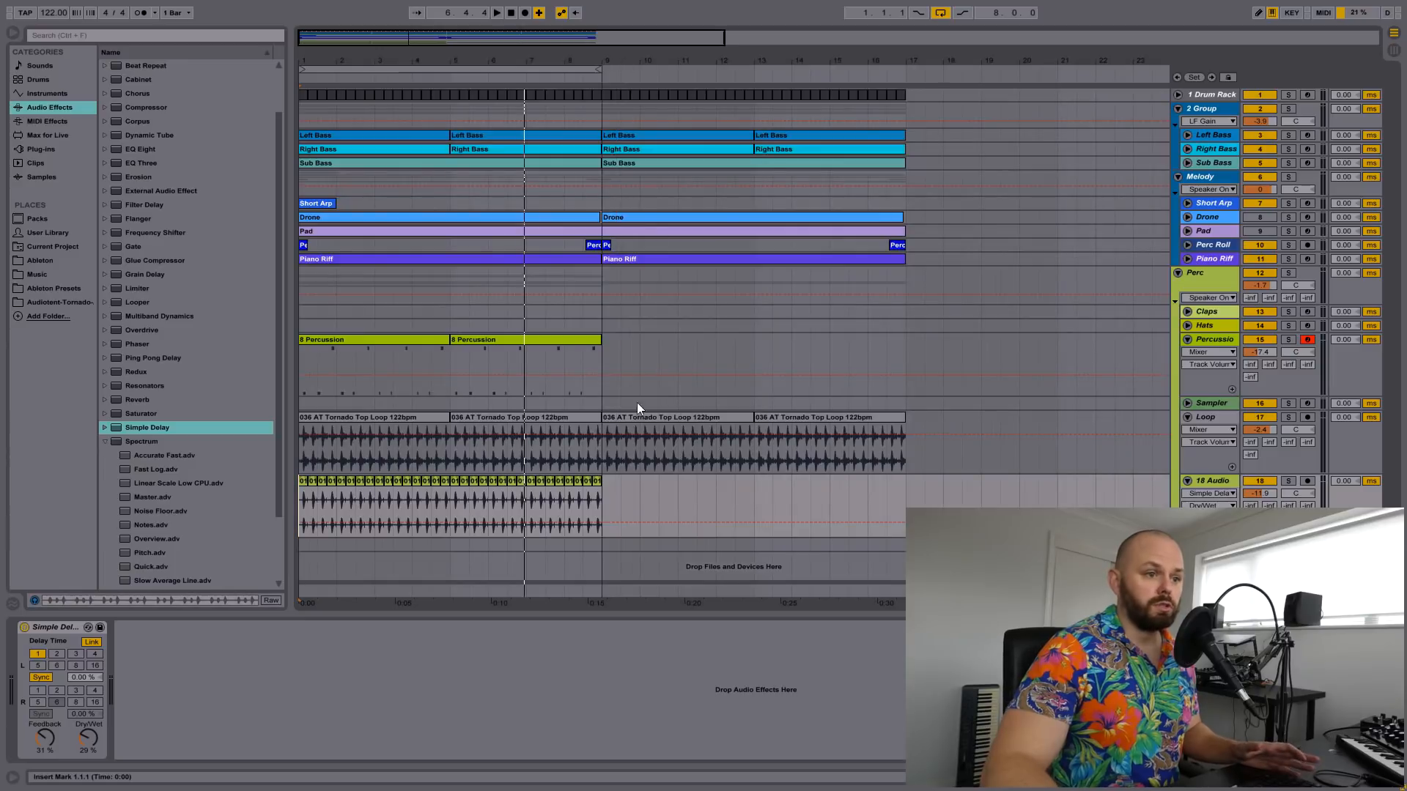
left_click_drag(608, 498, 289, 369)
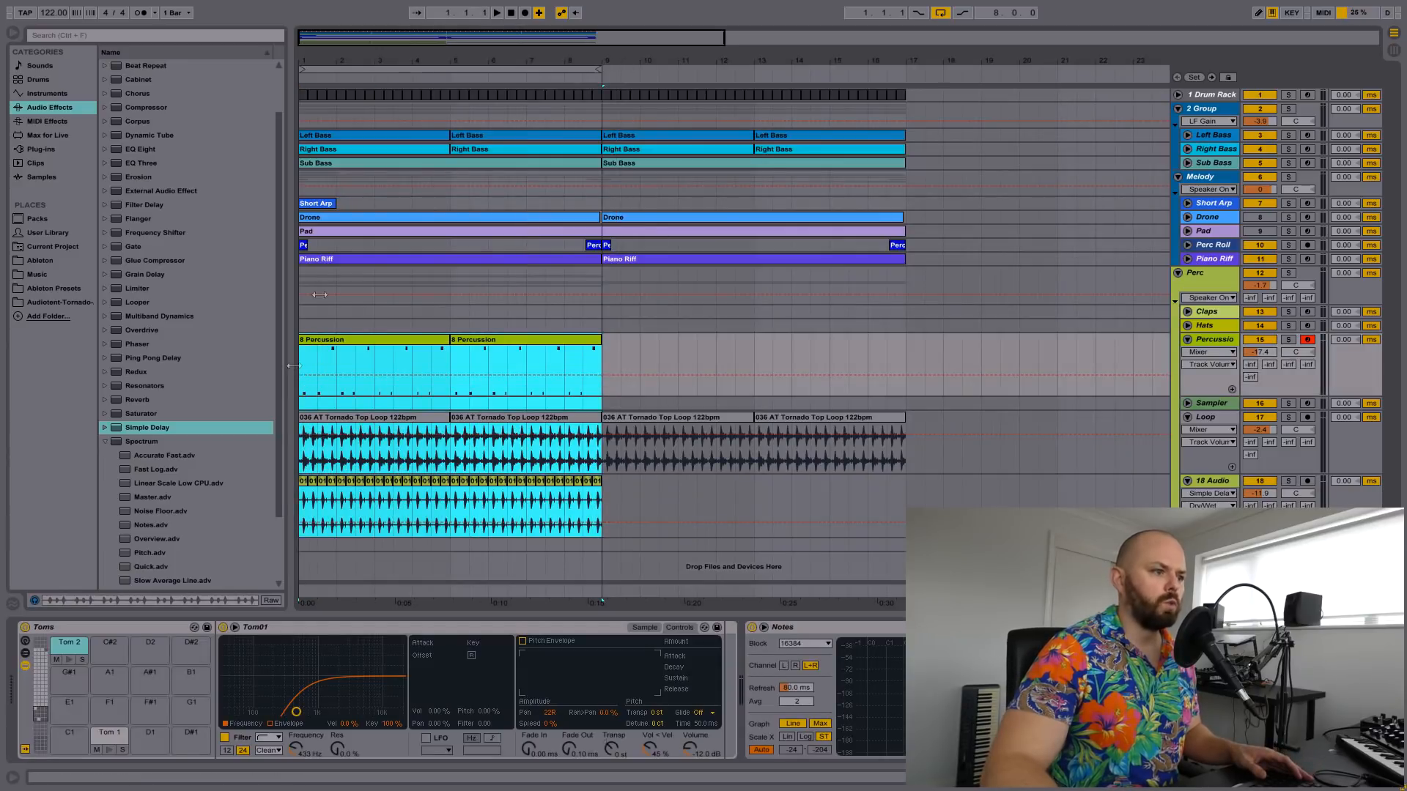
key("ctrl+d")
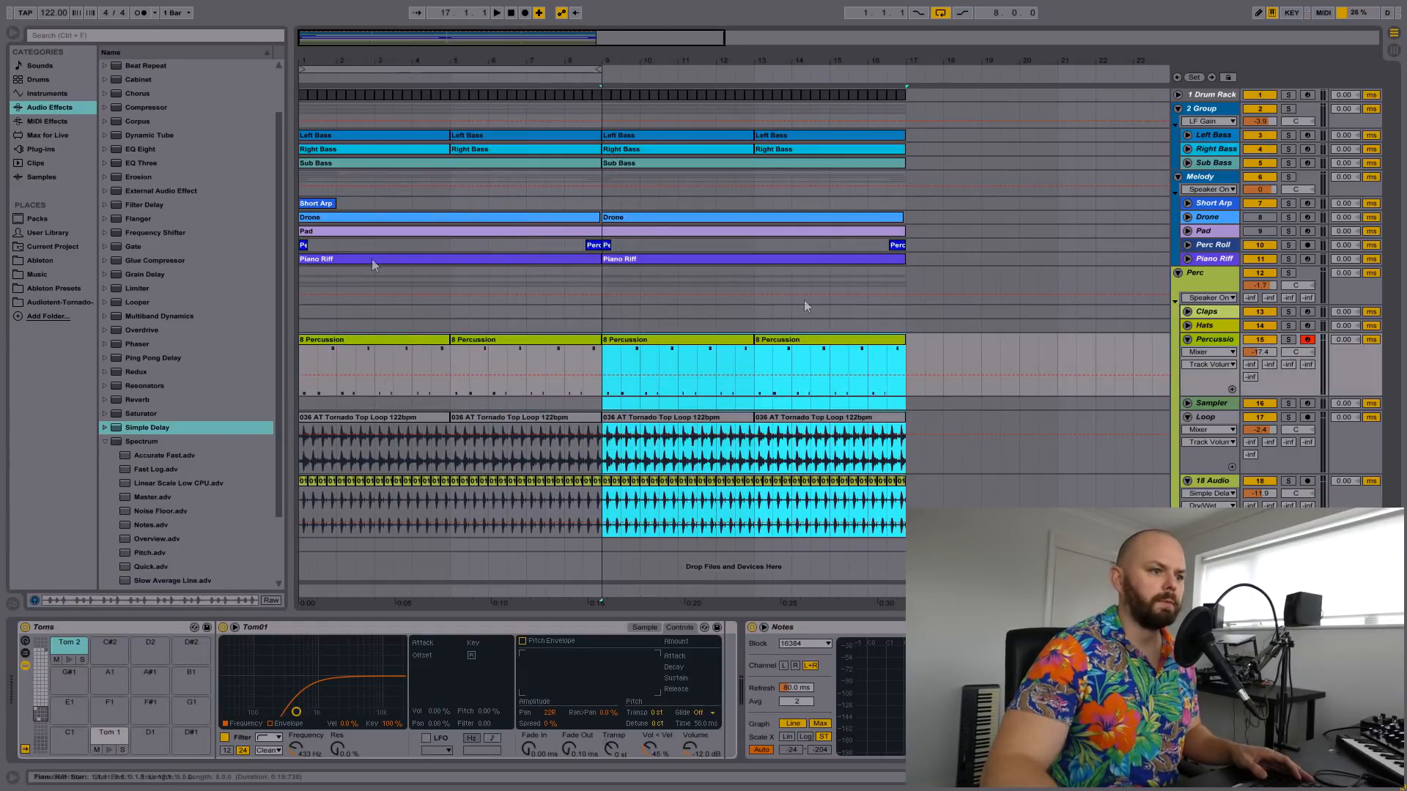
- Arm the Sampler track and record a repeating C3 part over bars 1 to 8
left_click(1215, 399)
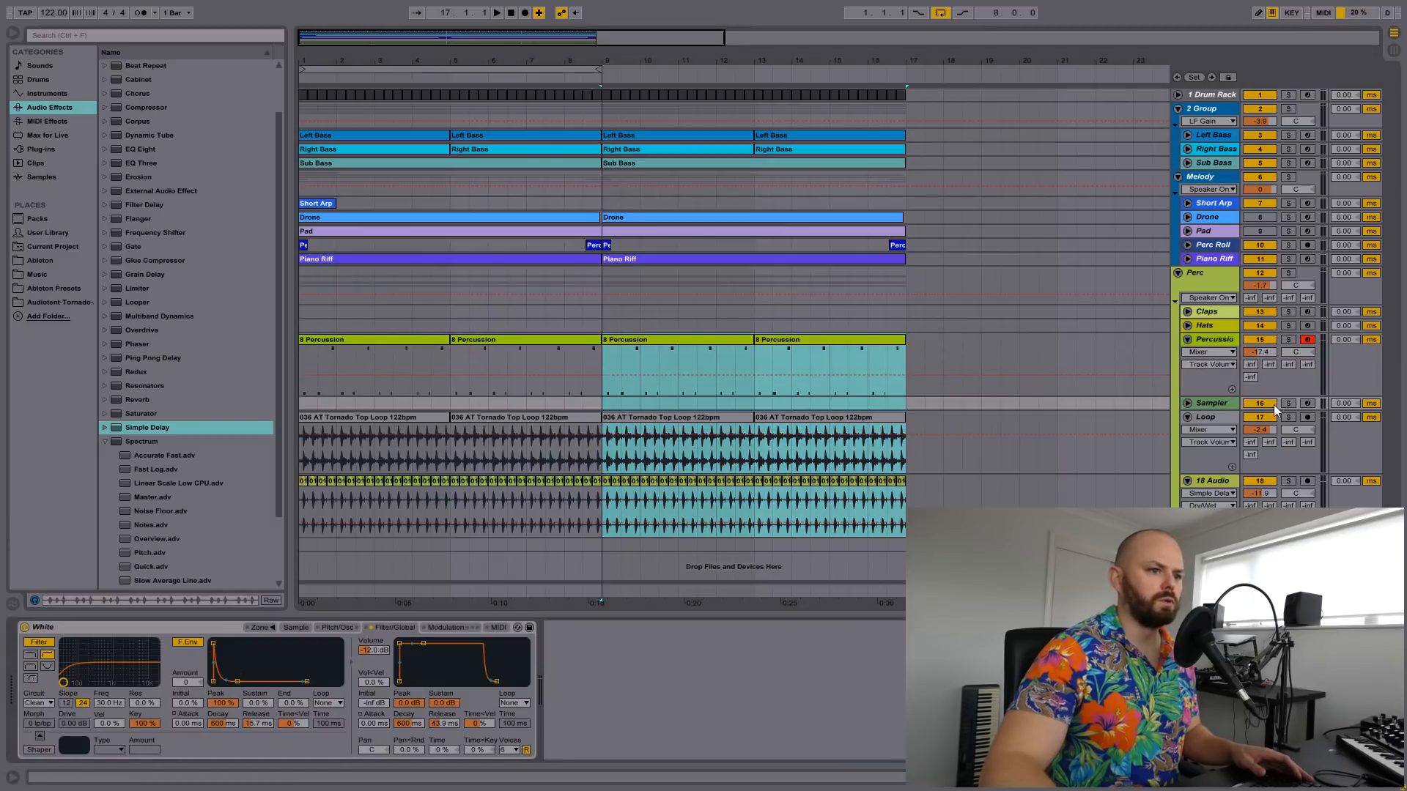
left_click(1306, 403)
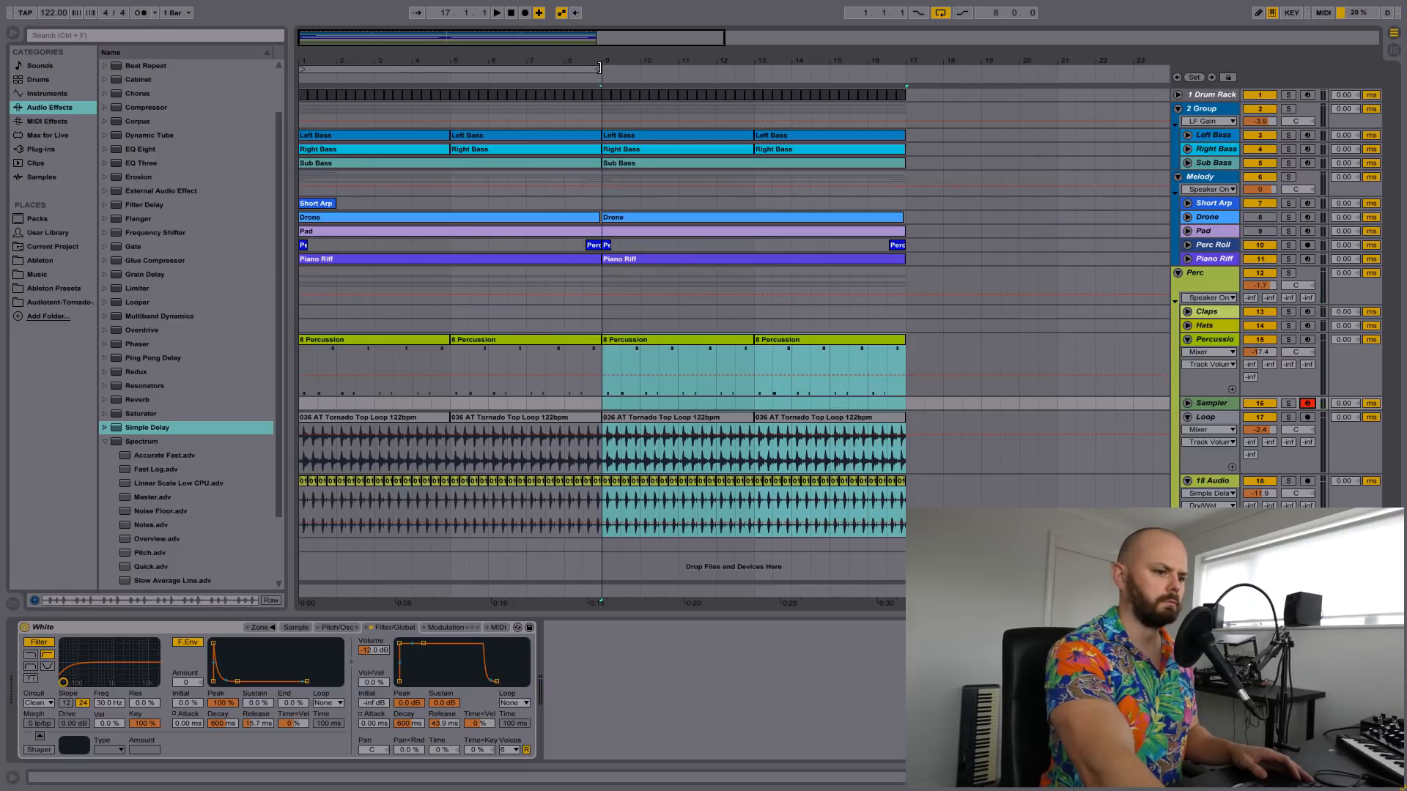
left_click(512, 13)
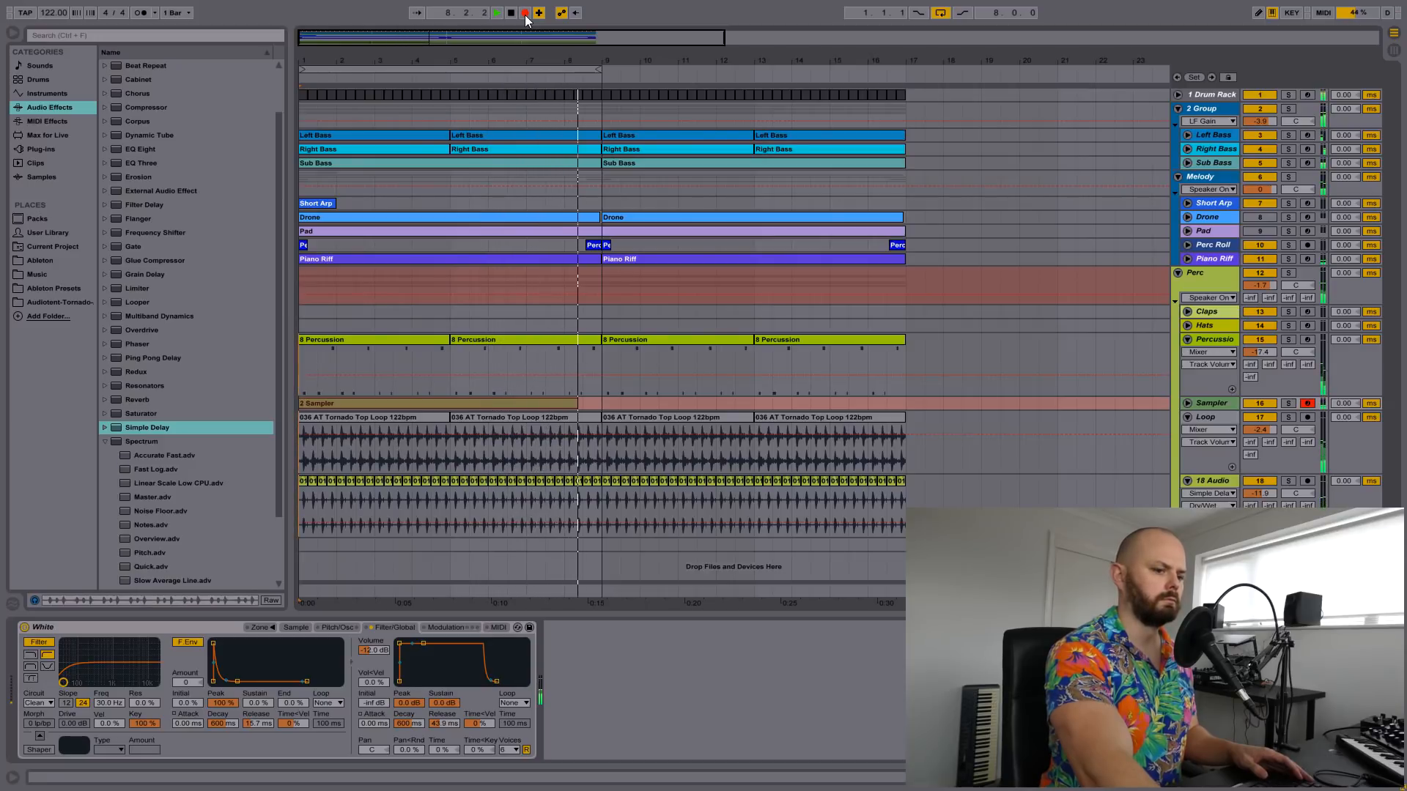
left_click(526, 15)
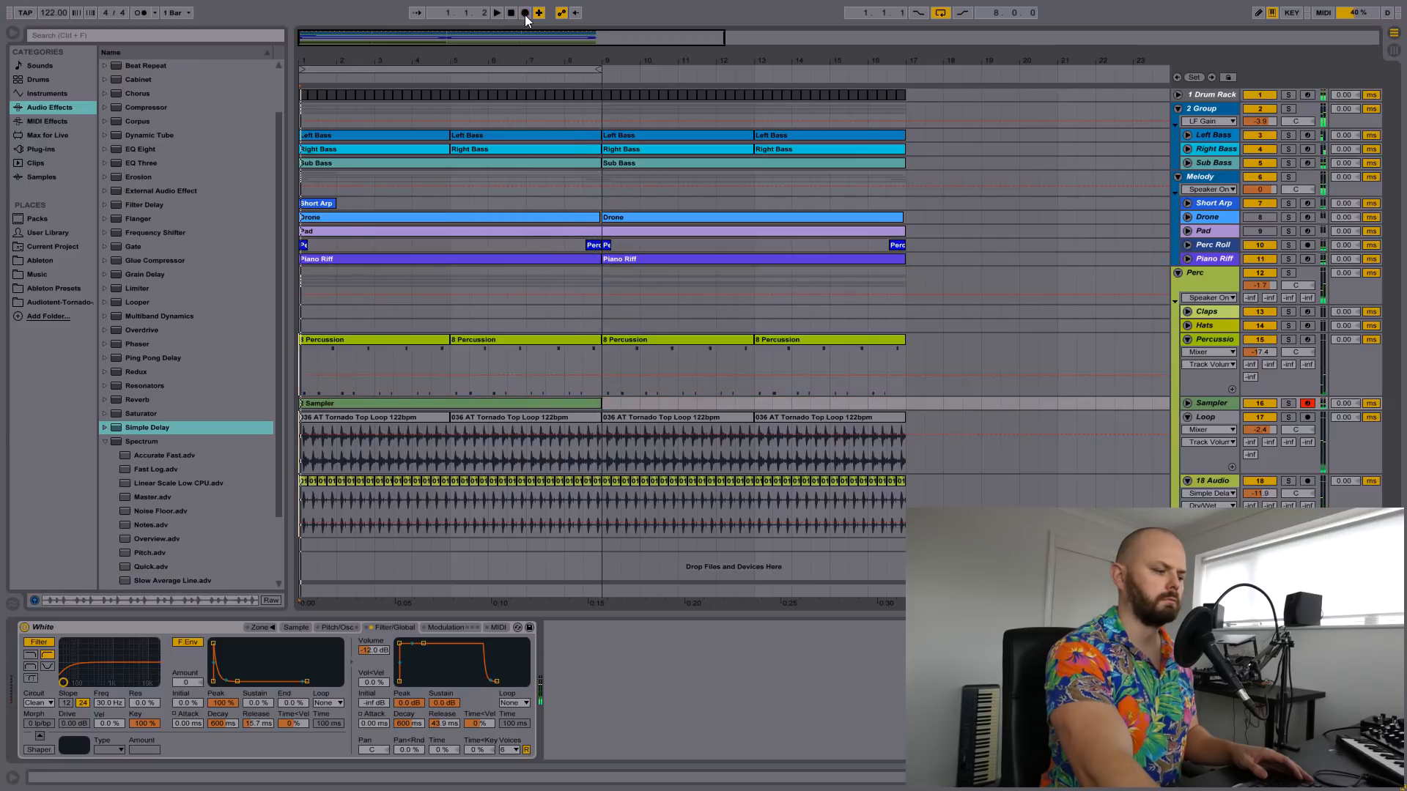
- Unfold and enlarge the Sampler track, open its recorded clip and select all of the clip's notes
left_click(1187, 403)
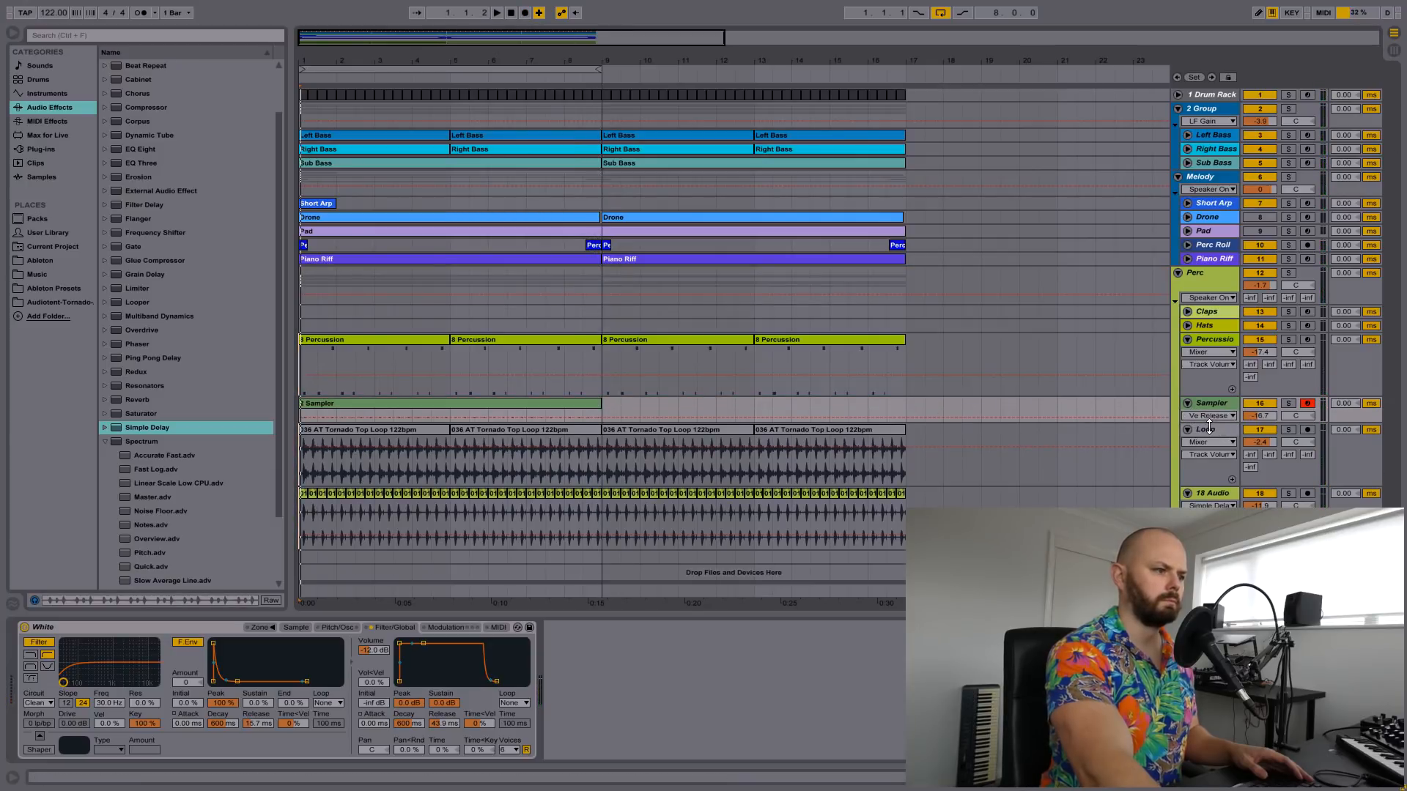
left_click_drag(1209, 429, 1209, 492)
double_click(575, 401)
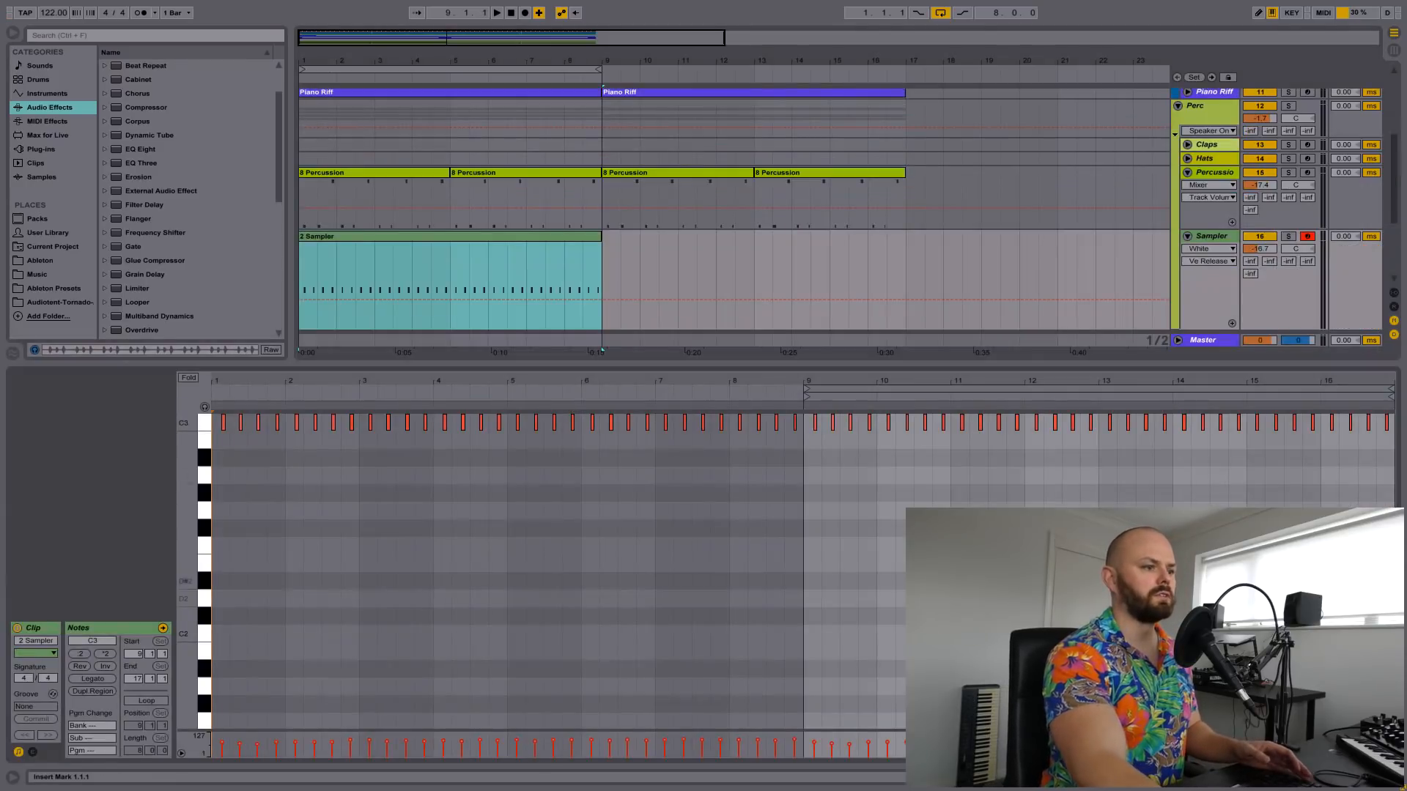
key("ctrl+a")
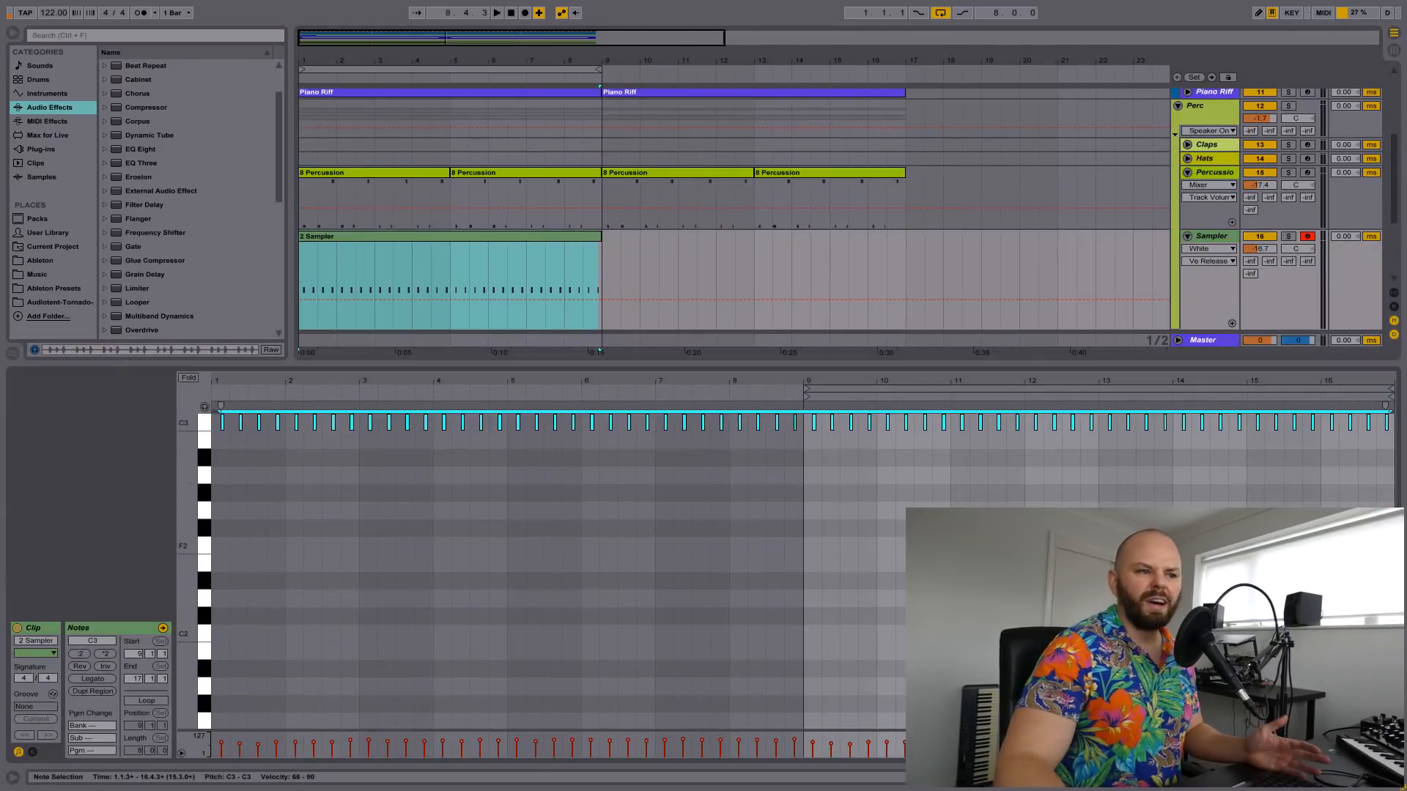
- Solo the Sampler track and raise its filter frequency to 1.36 kHz, checking the sound in playback
left_click(1288, 235)
key("space")
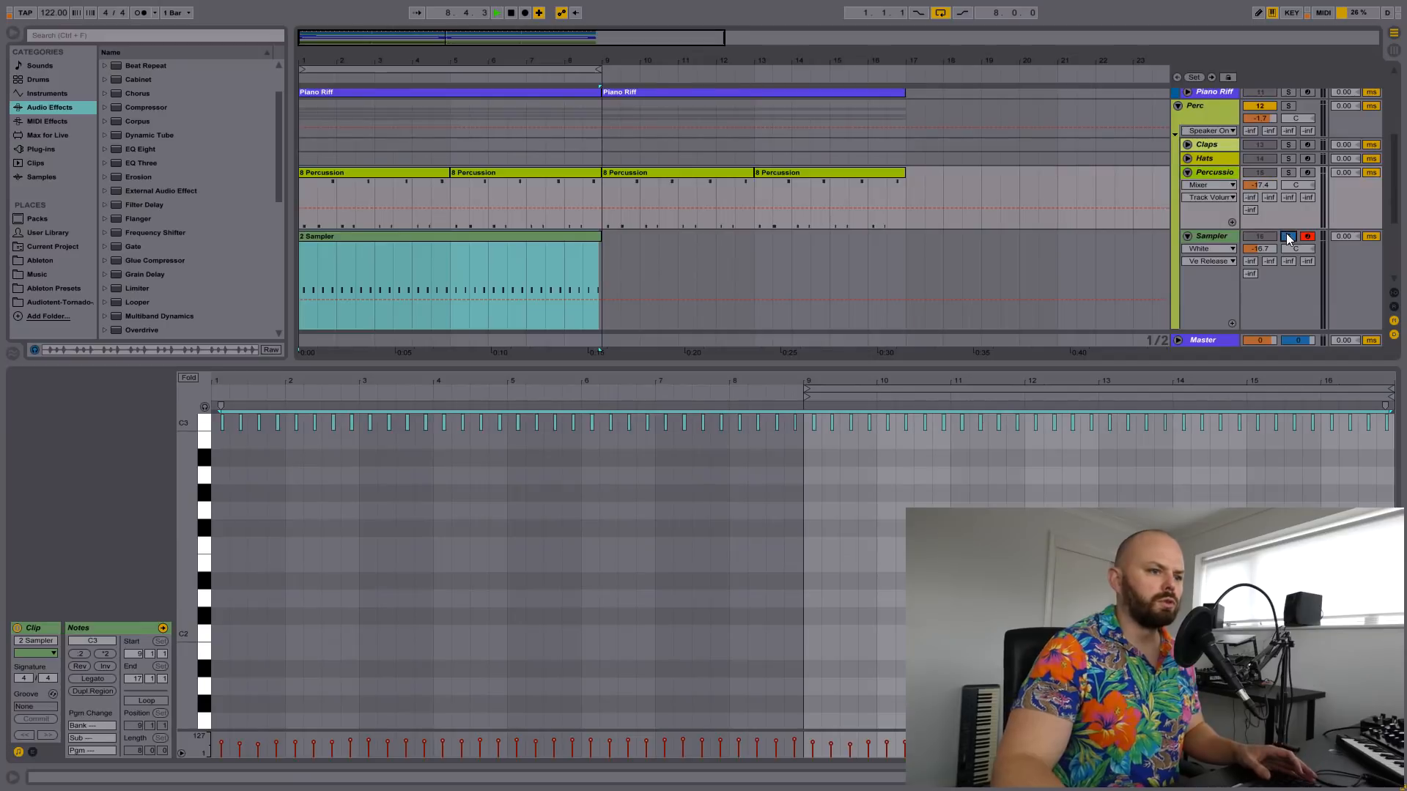
double_click(1222, 236)
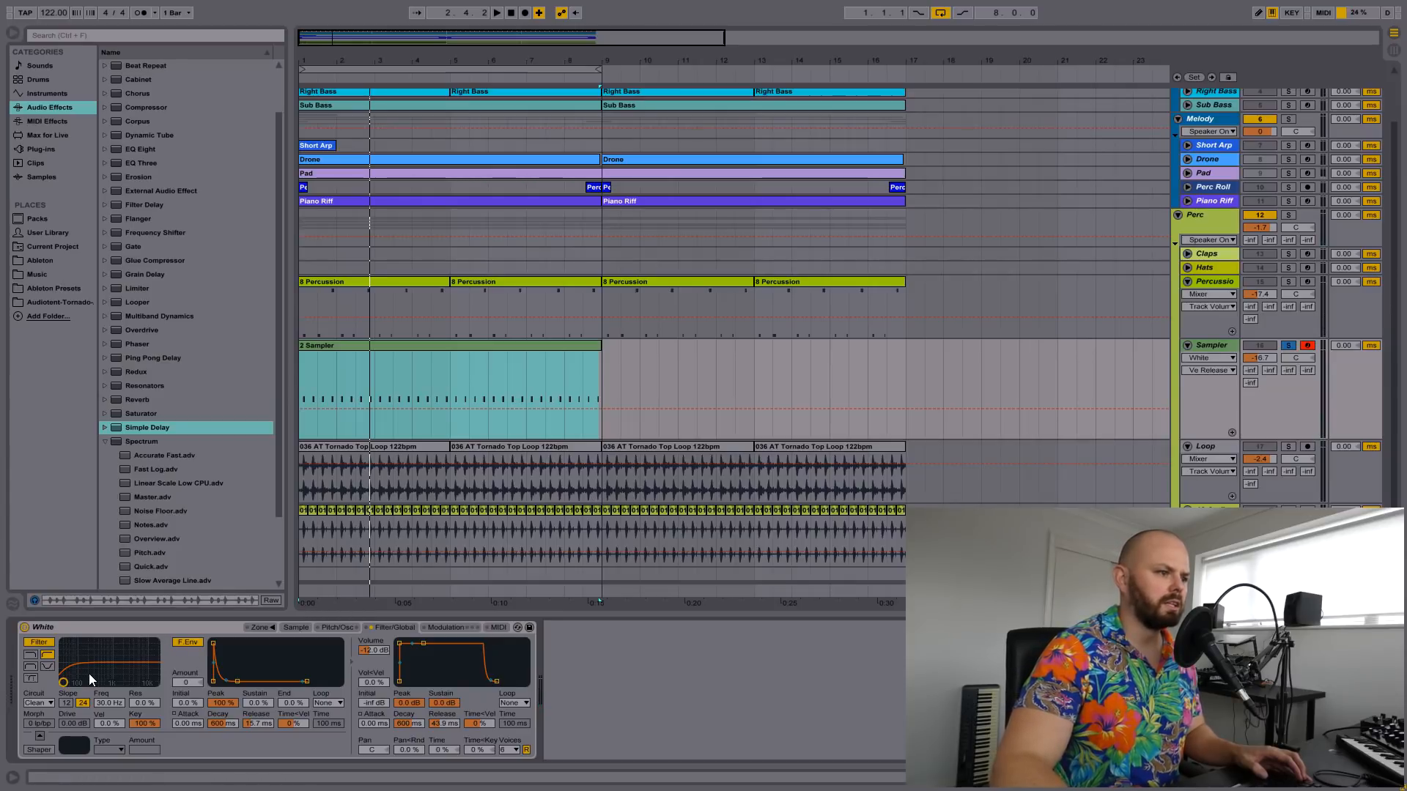
left_click_drag(102, 702, 101, 645)
key("space")
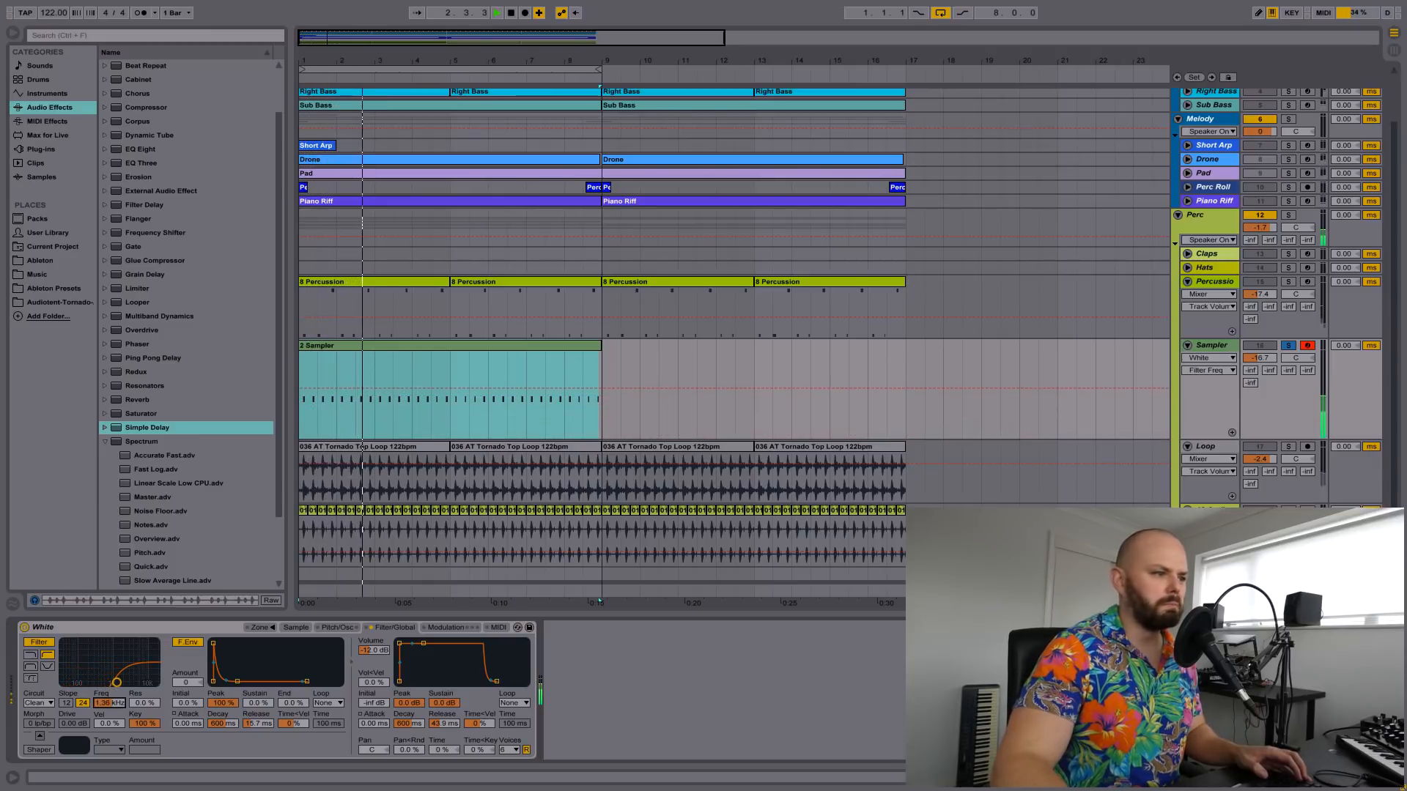
key("space")
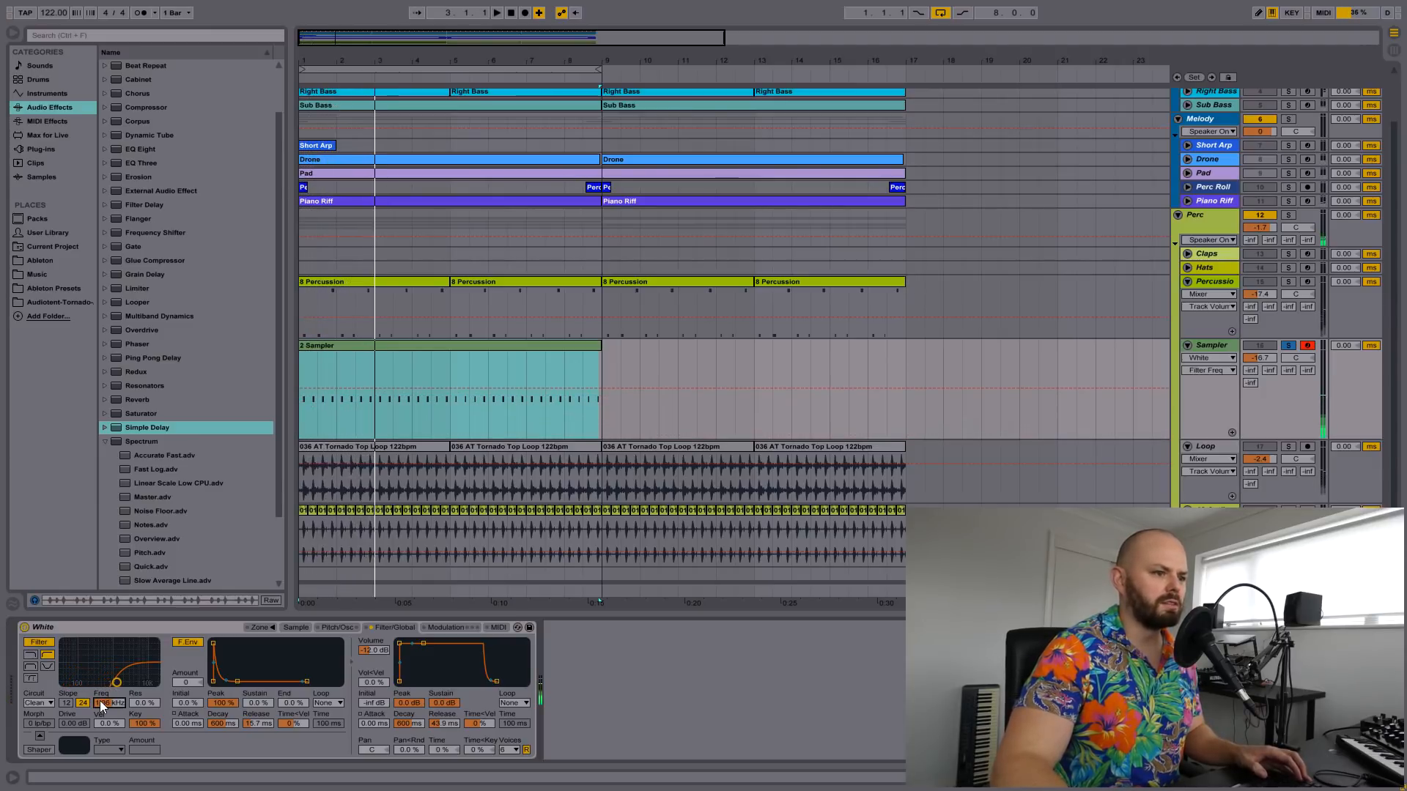
- Duplicate the Sampler clip into bars 9 to 16 and play the full mix looped over 16 bars
left_click(586, 345)
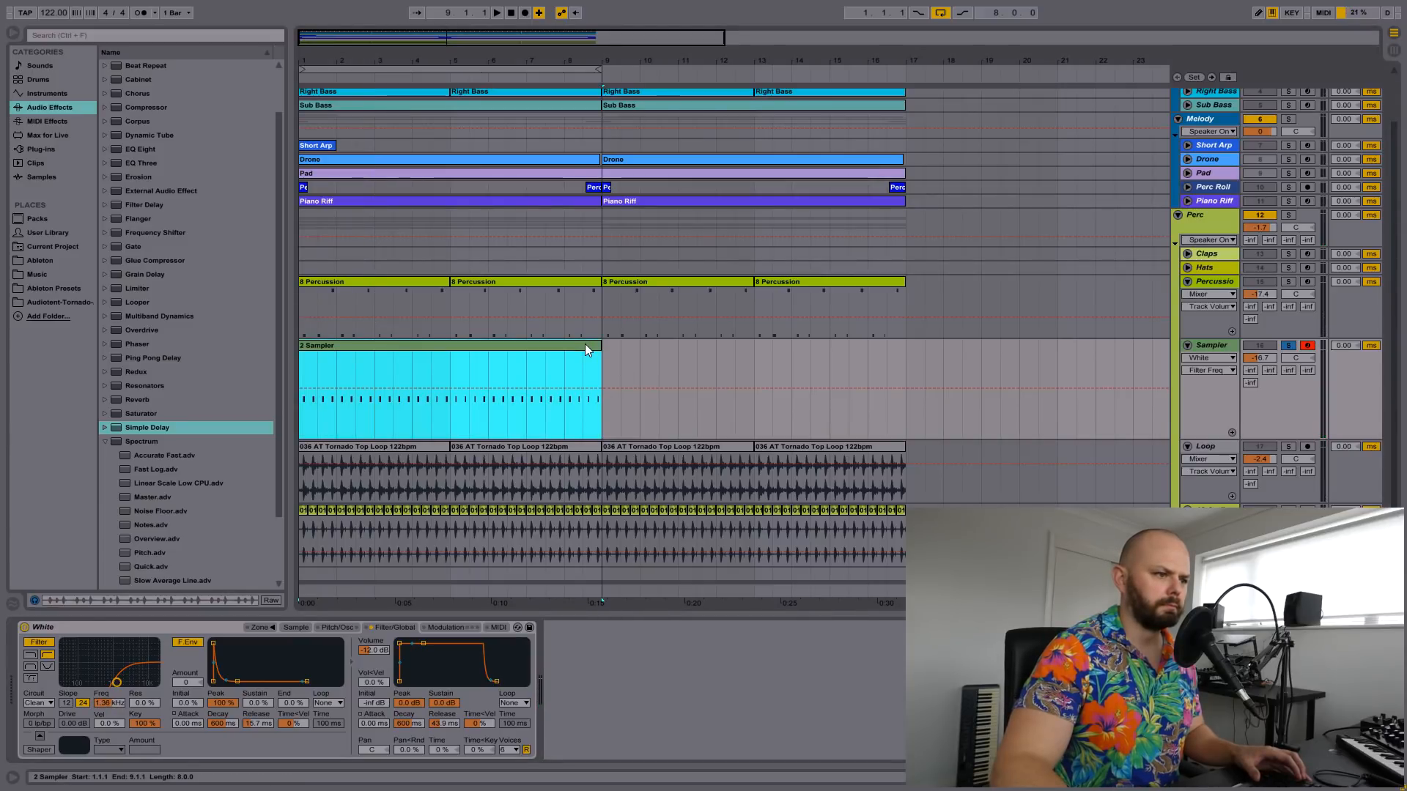
key("ctrl+d")
left_click(497, 13)
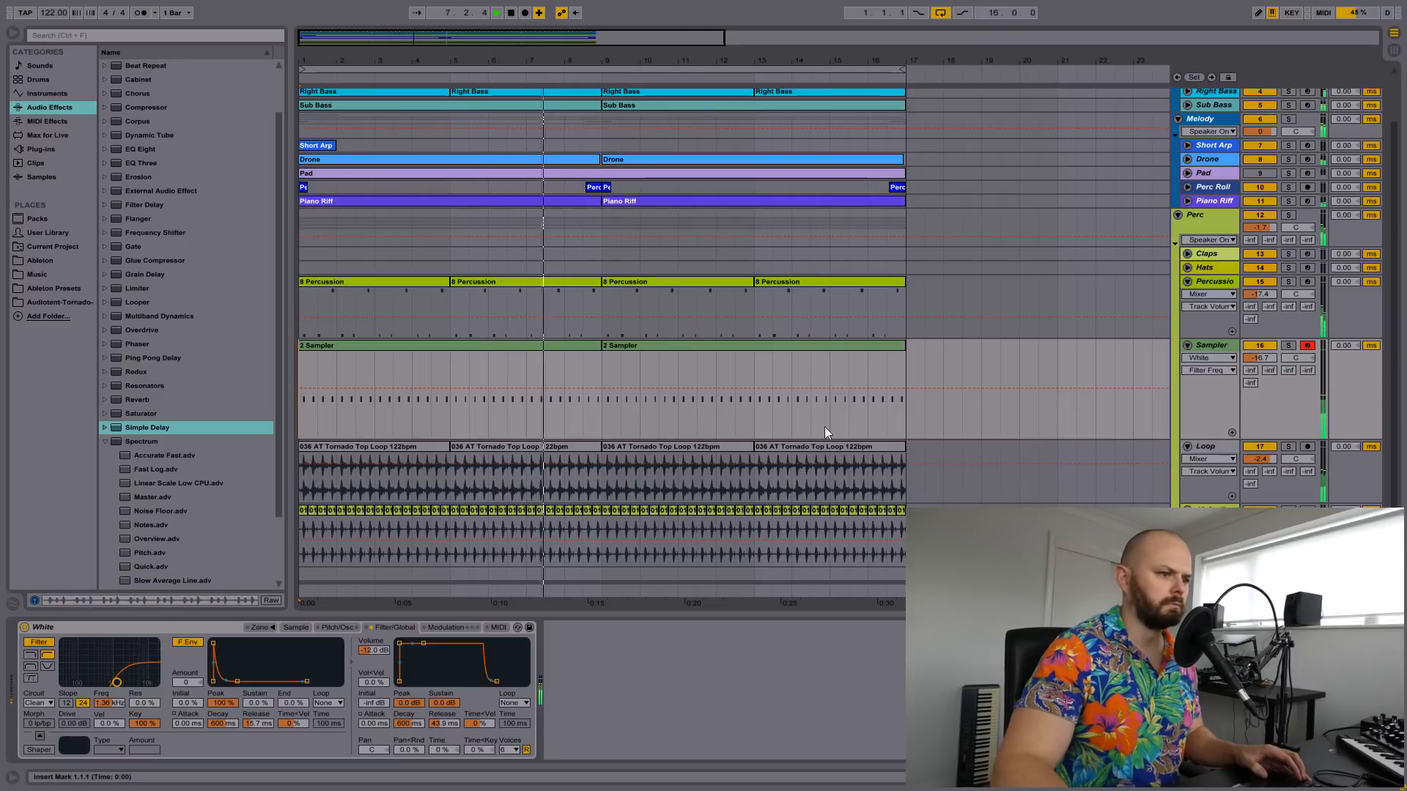
- Automate the Sampler's volume envelope release to rise from the start of bar 9 to the end of bar 16
left_click(1199, 341)
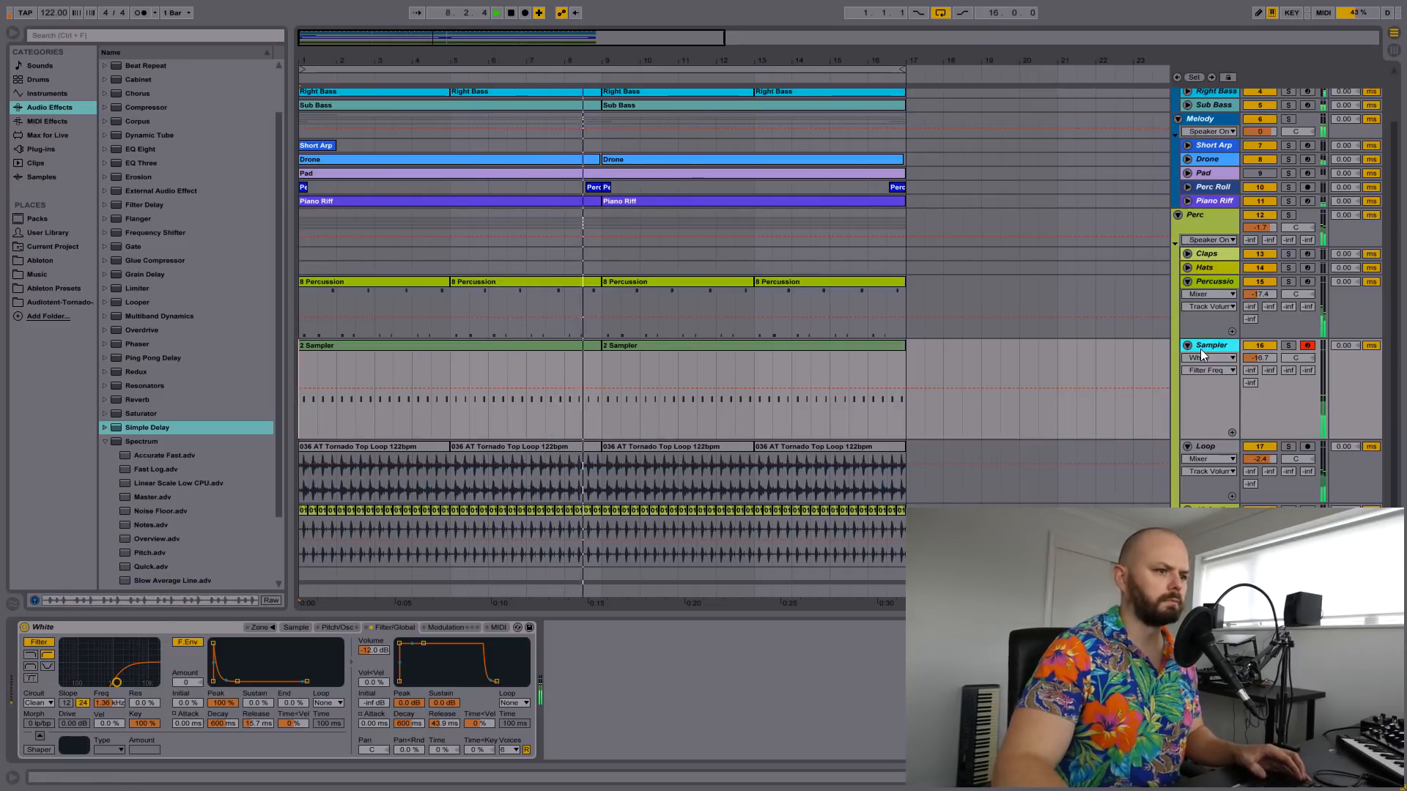
left_click(444, 722)
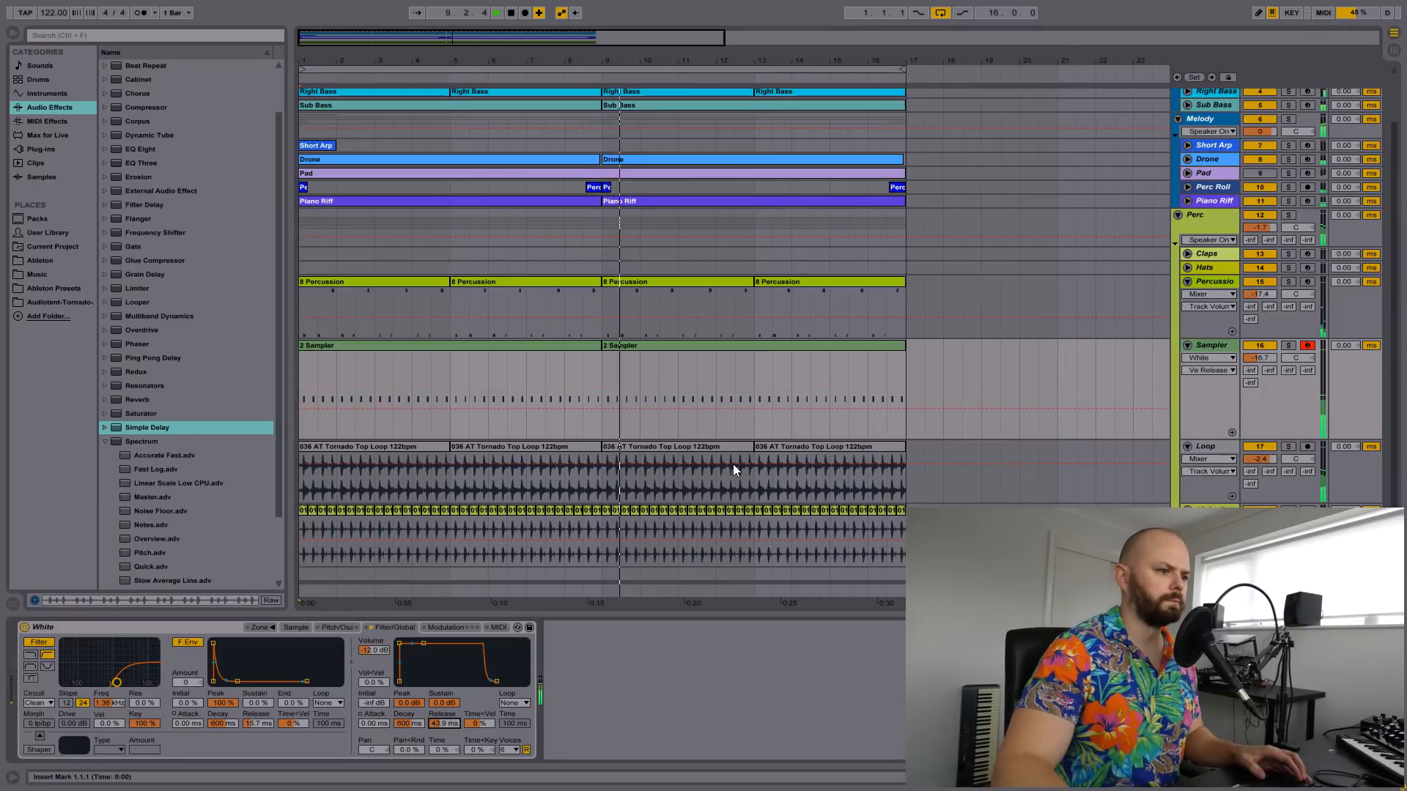
left_click(601, 410)
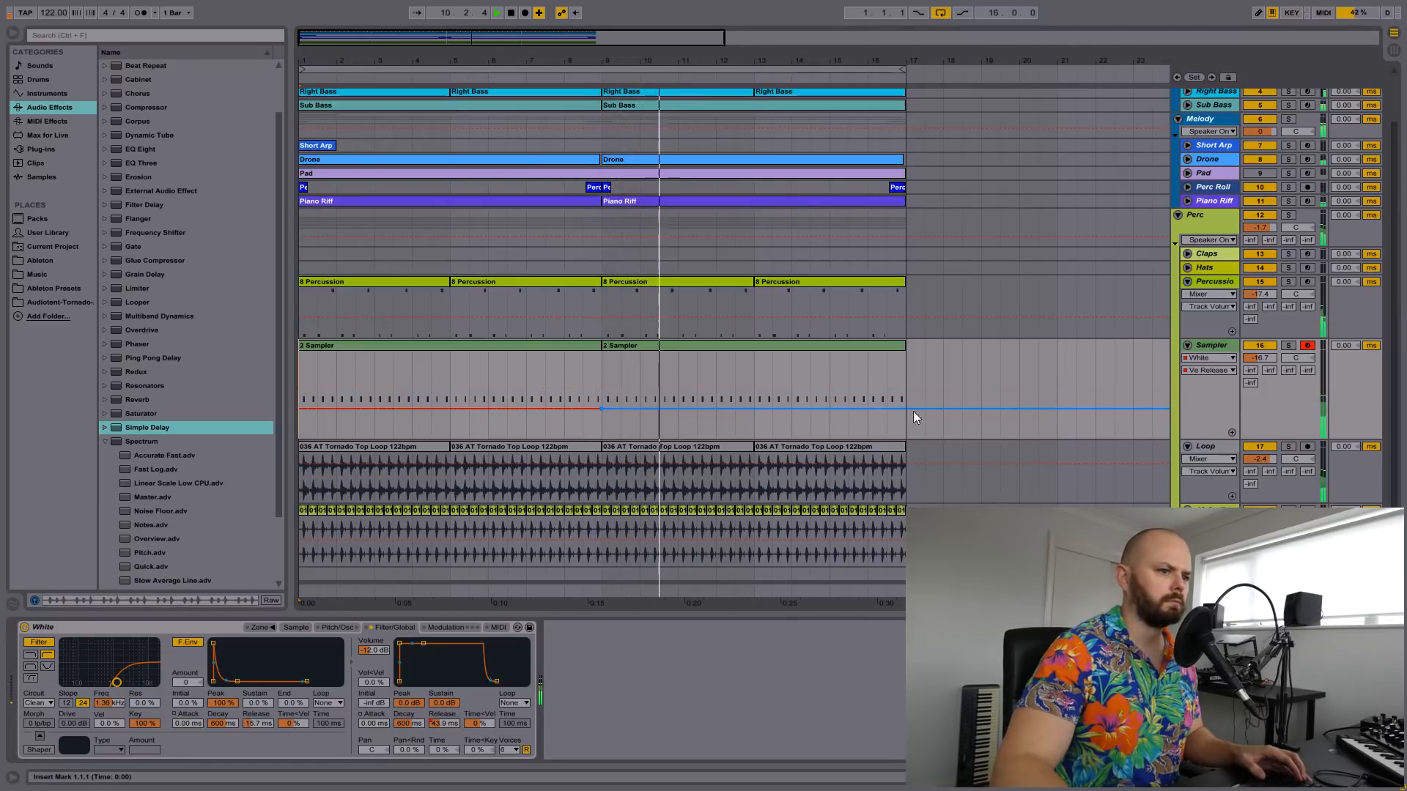
left_click_drag(905, 408, 904, 372)
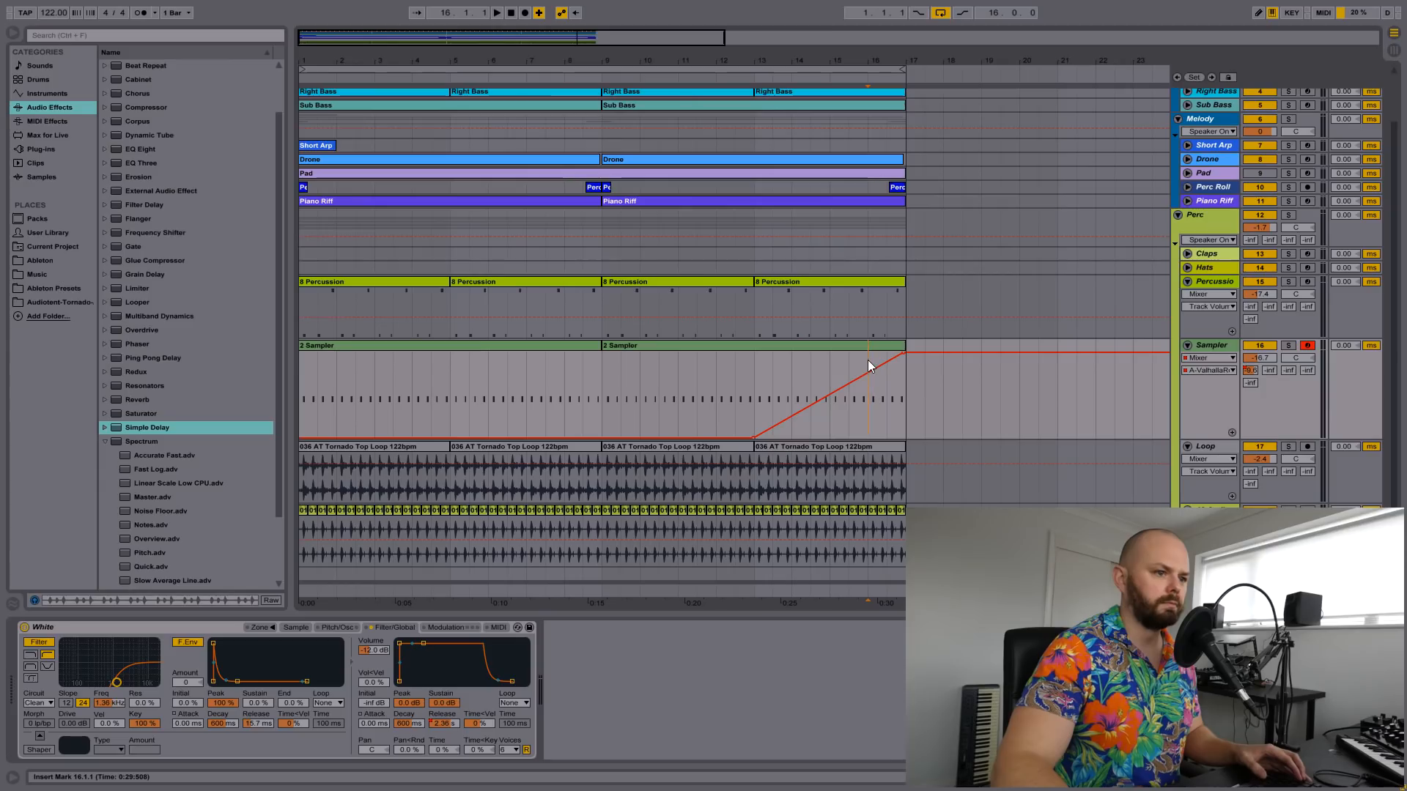
key("space")
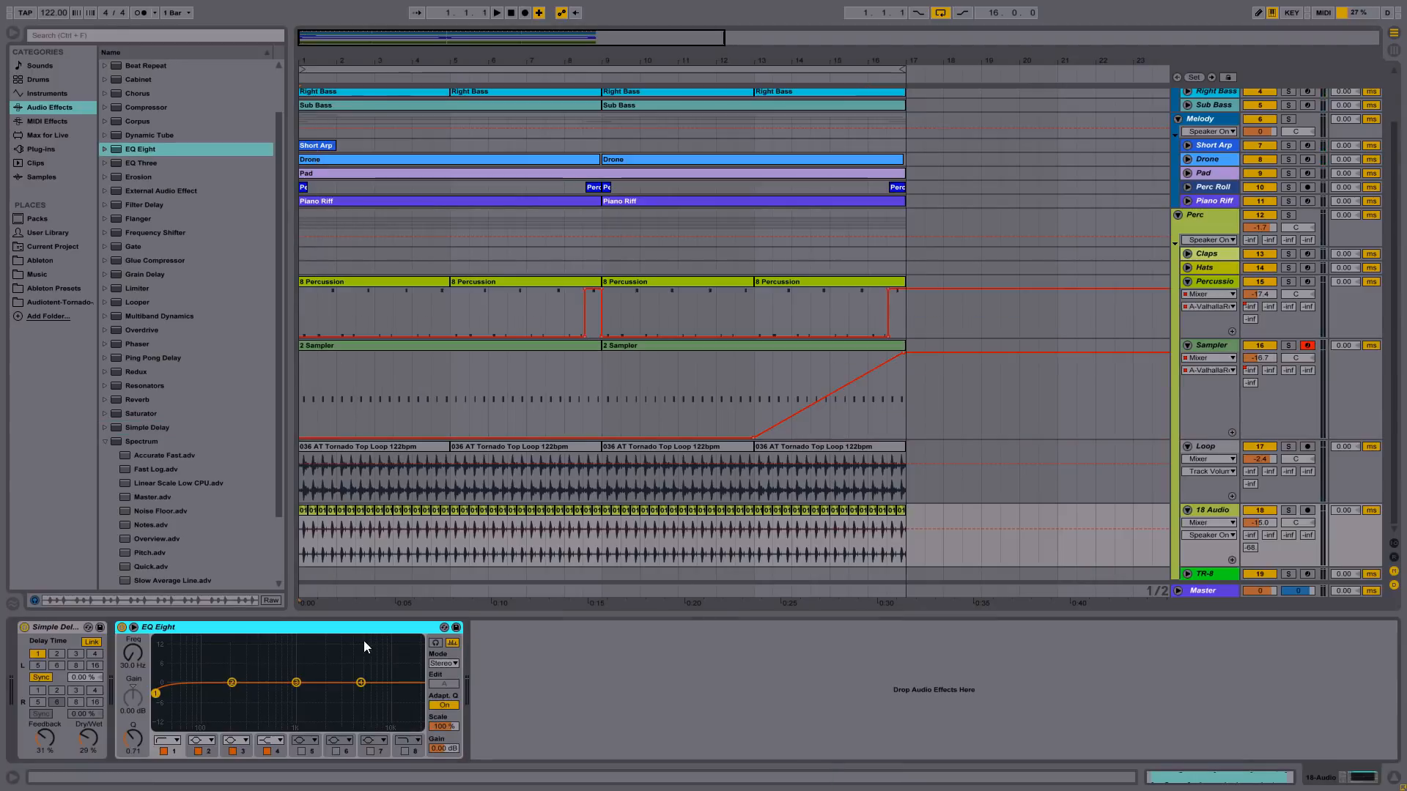
- Set 18 Audio's EQ Eight to L/R mode and low-cut the left channel at about 2.7 kHz and the right at 3.60 kHz
key("space")
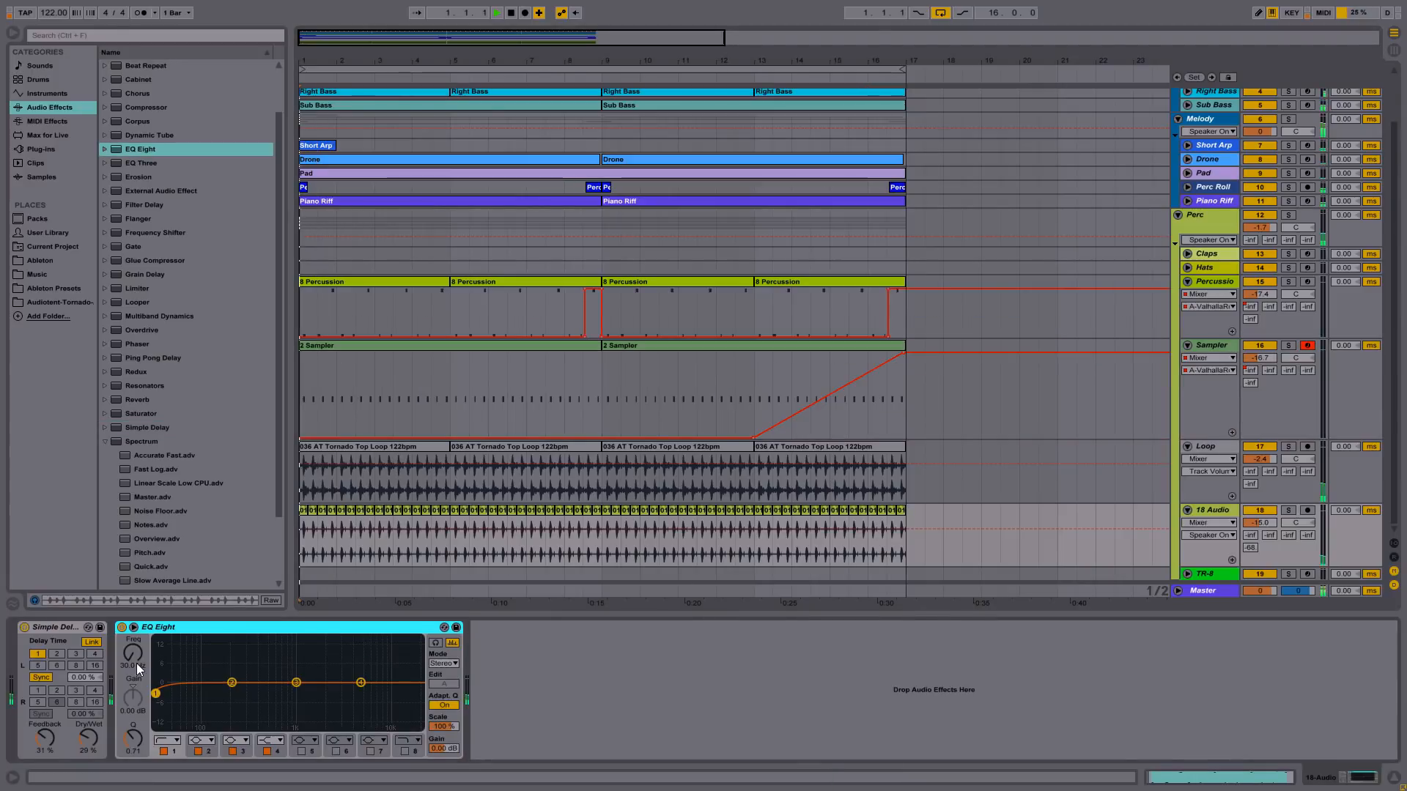
left_click(439, 663)
left_click(437, 684)
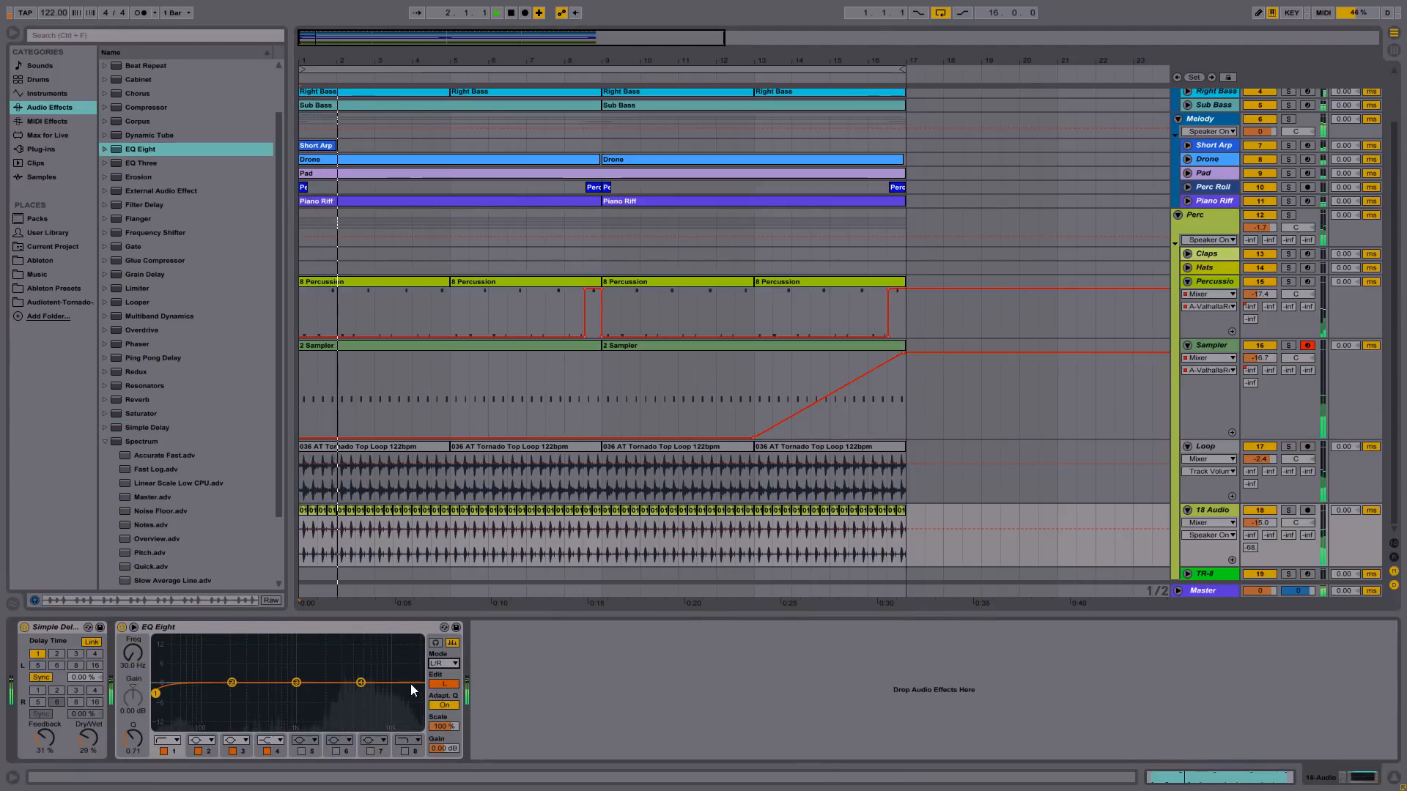
left_click_drag(156, 693, 336, 705)
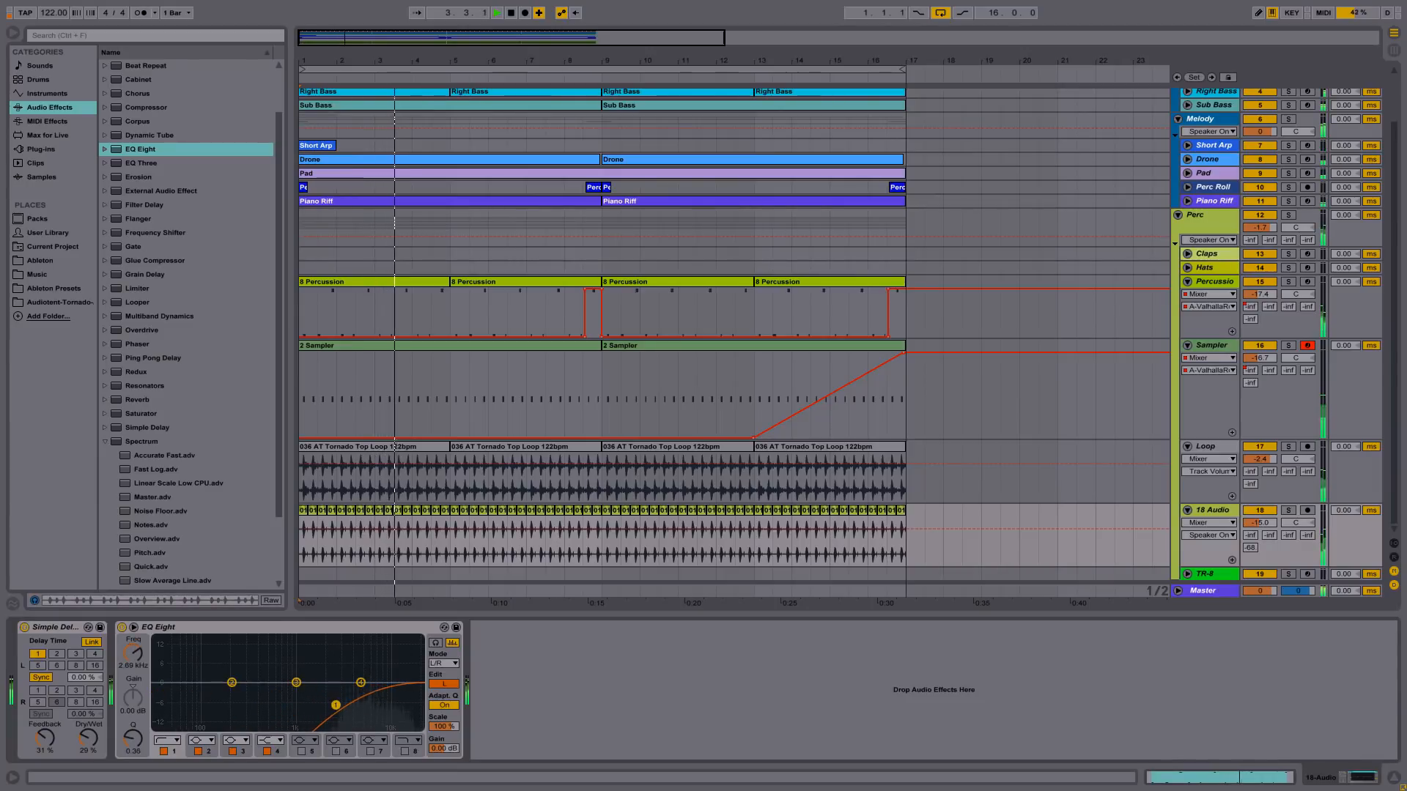
left_click(444, 684)
left_click(163, 751)
left_click_drag(156, 693, 347, 708)
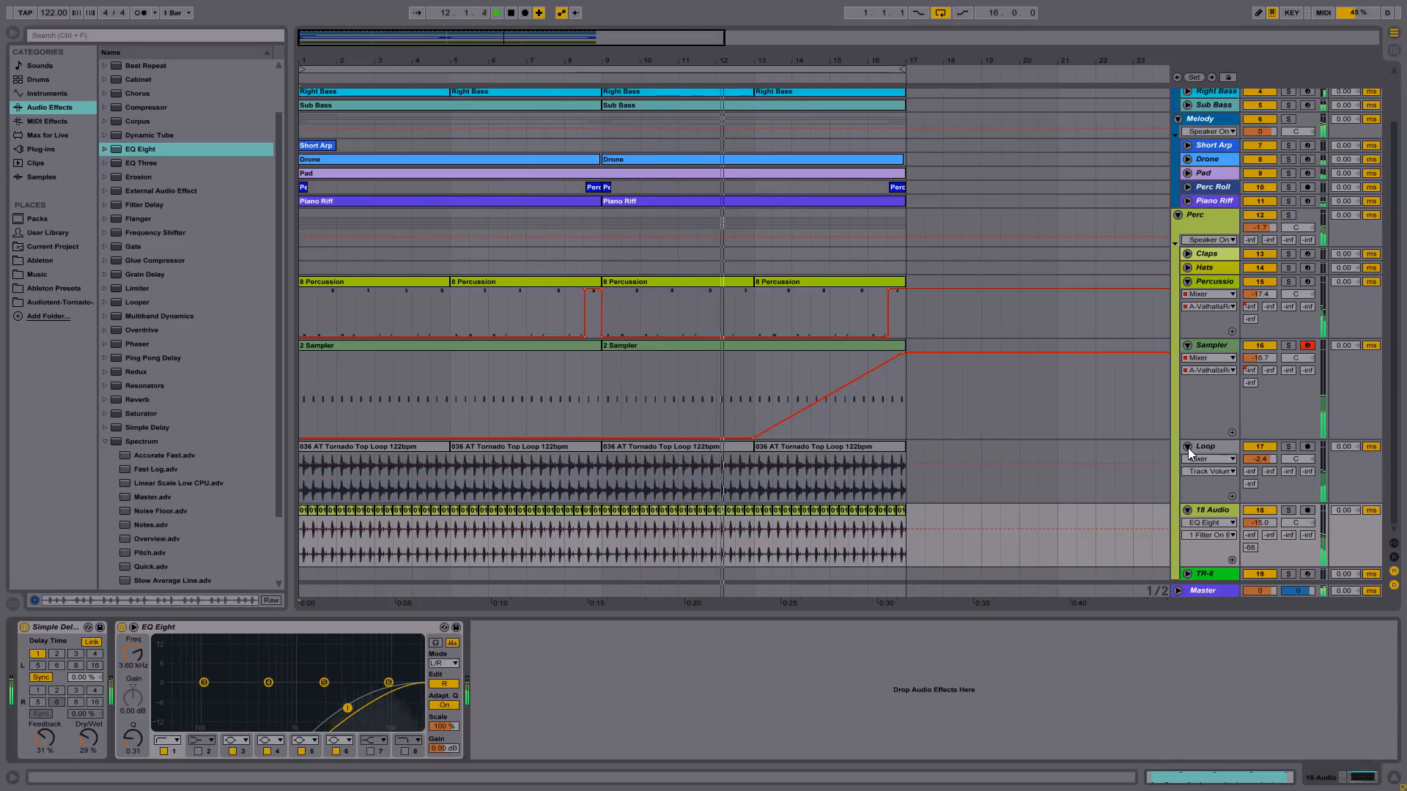
- Lower the Sampler to -17.6 dB and automate its Ping Pong Delay send to rise steeply within bar 16
left_click_drag(1254, 358, 1254, 363)
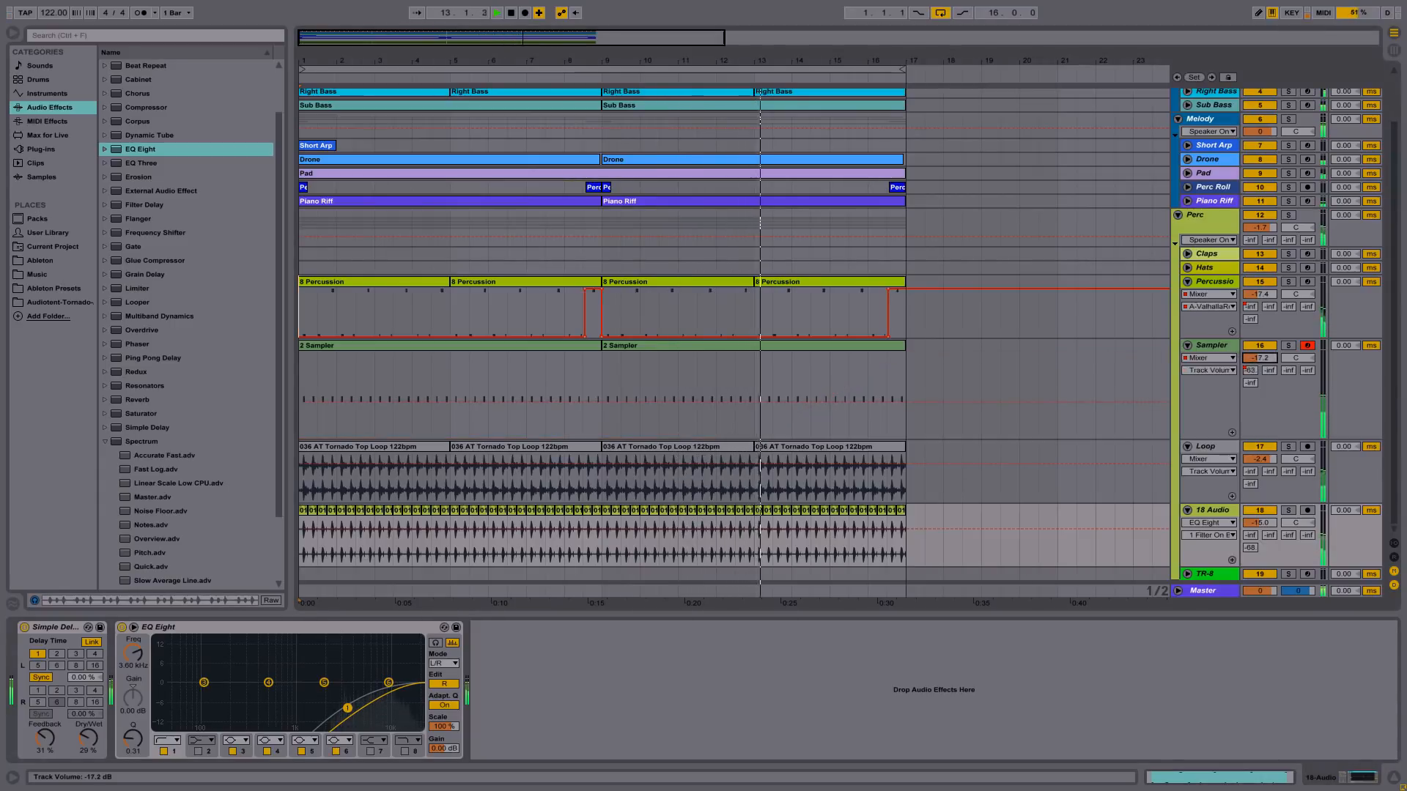
left_click(1288, 370)
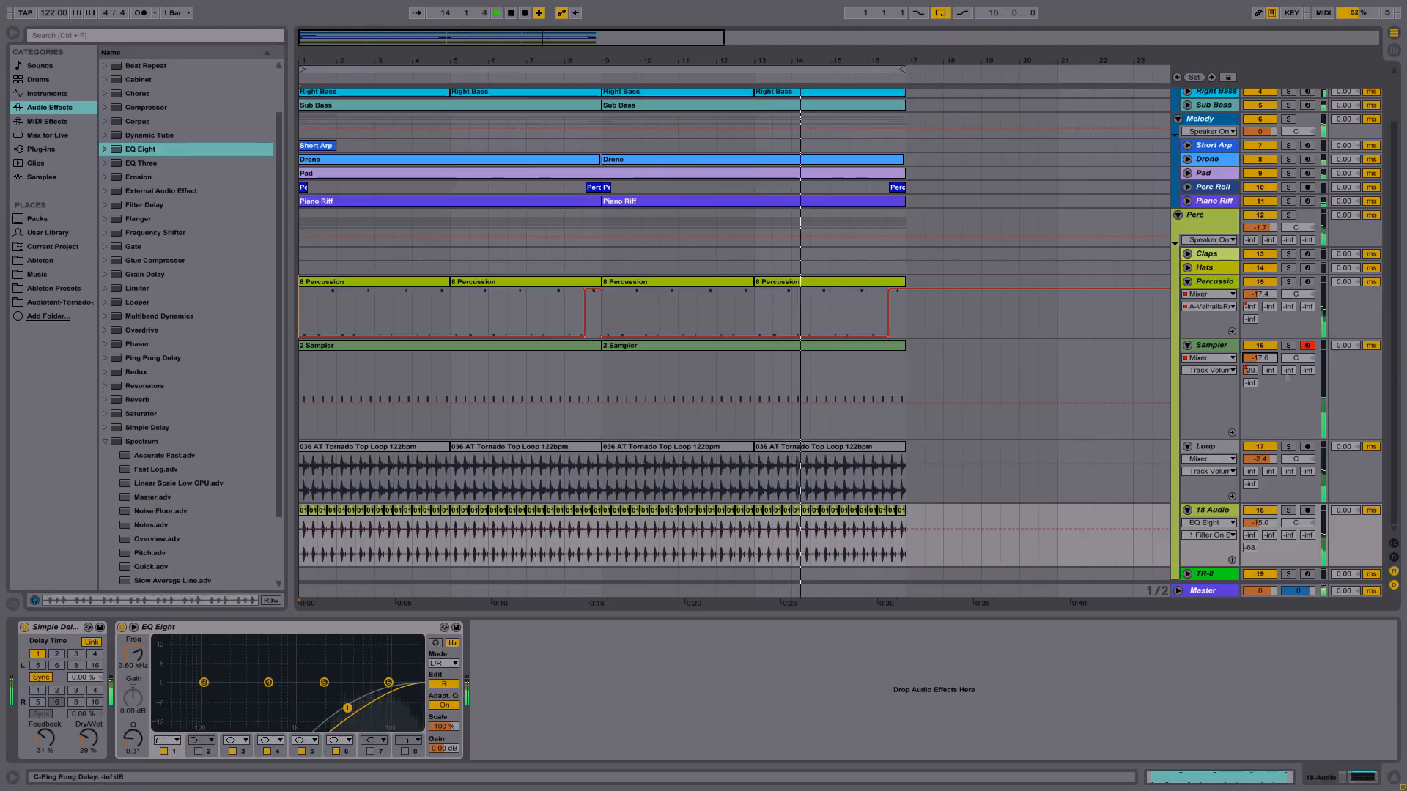
left_click_drag(877, 438, 899, 362)
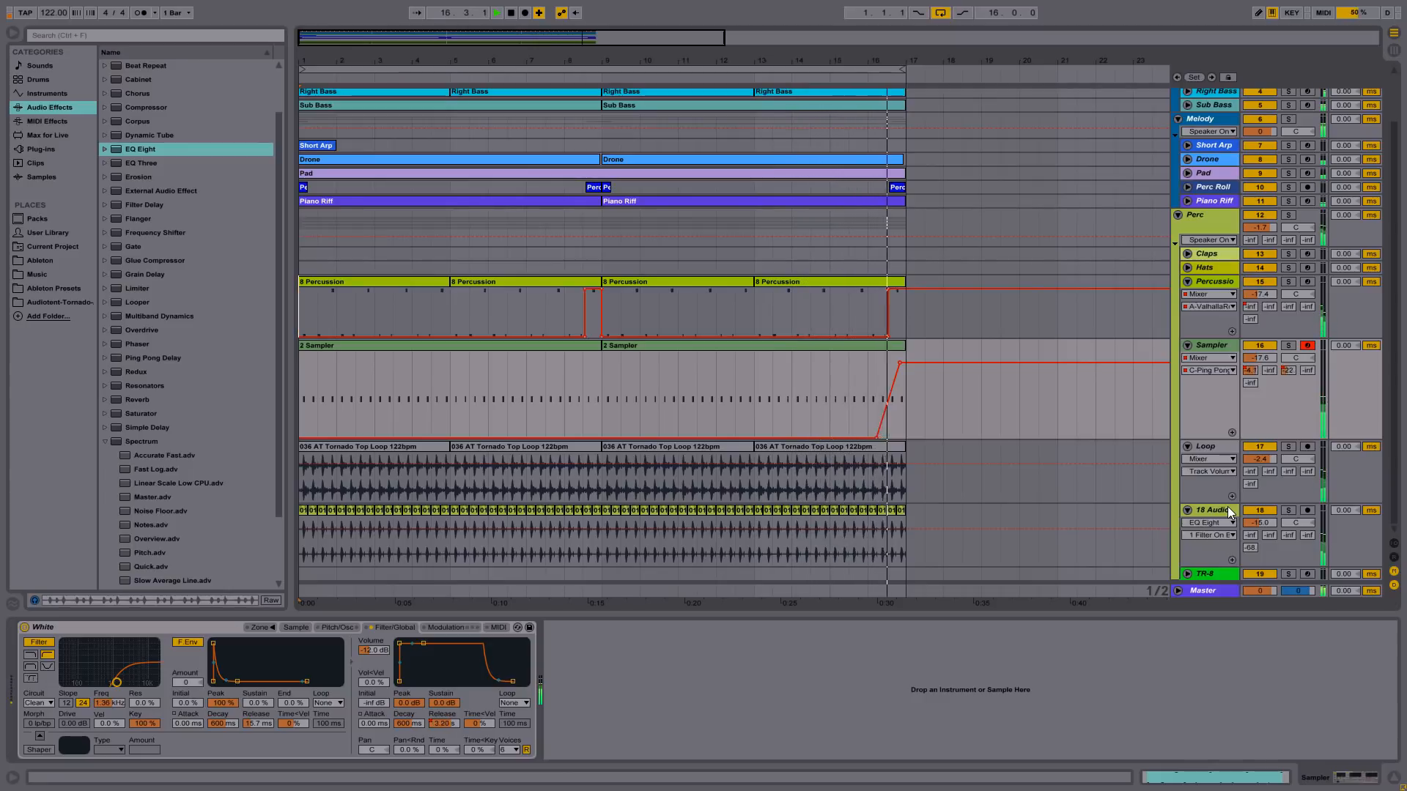
key("space")
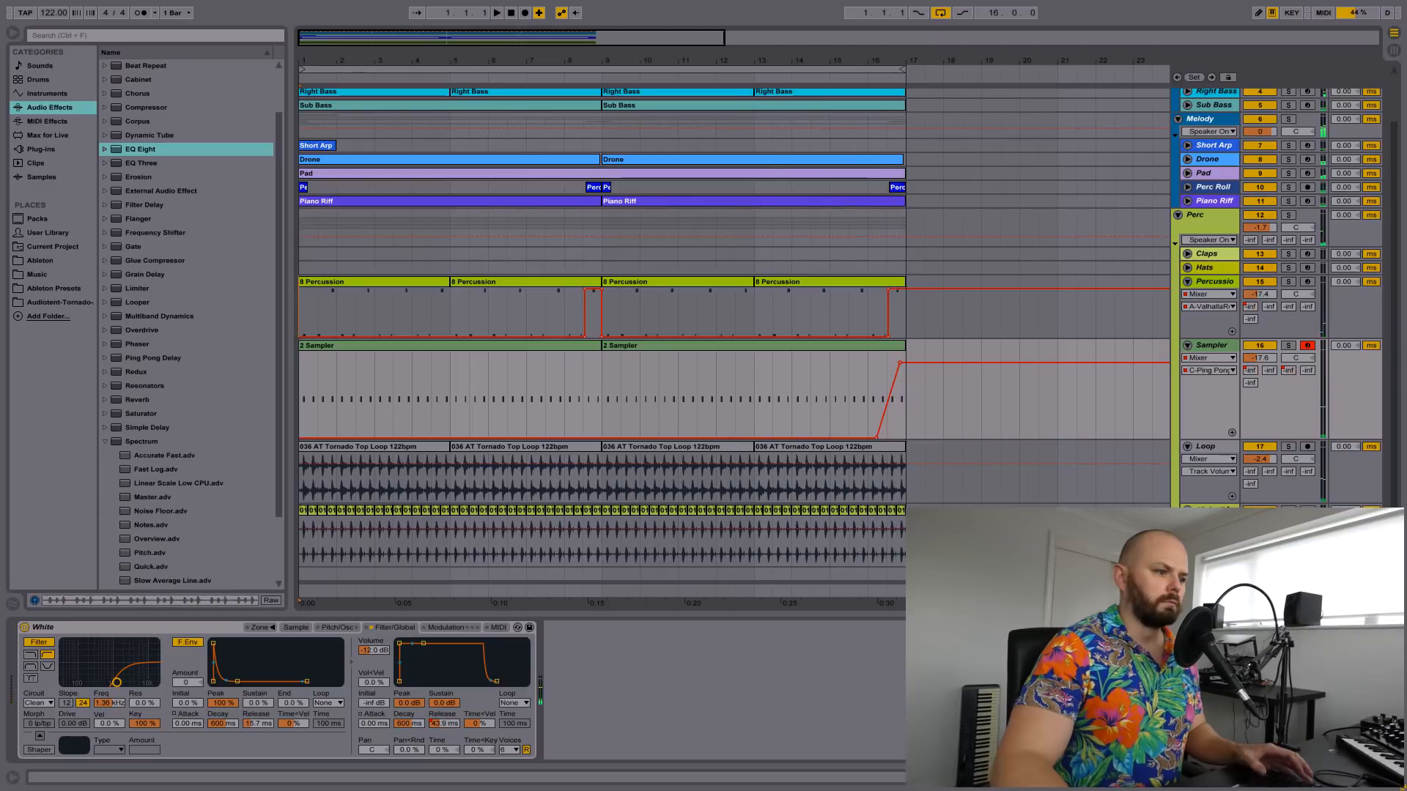